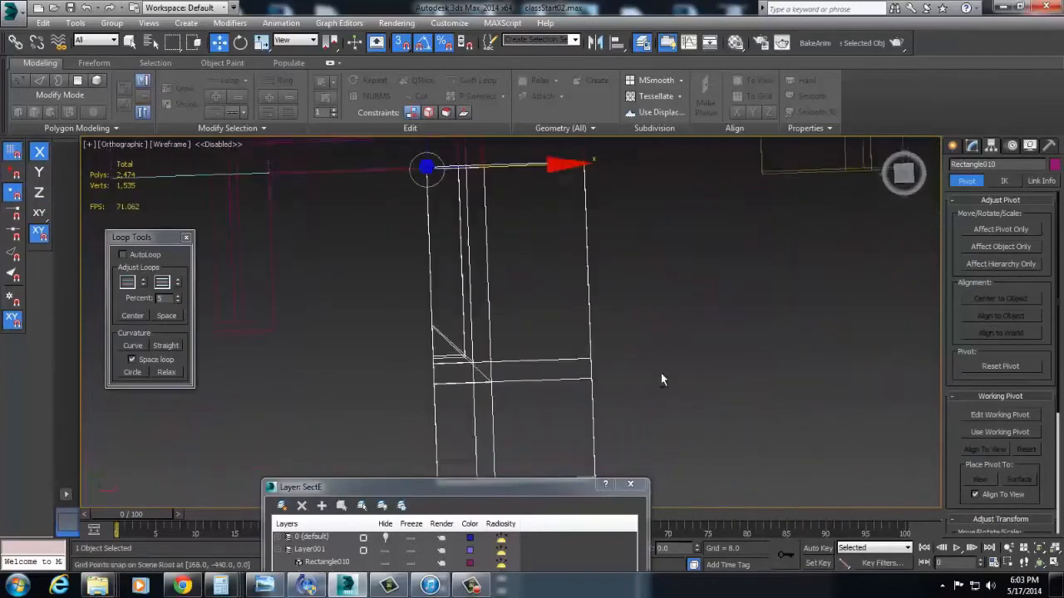
- Switch the viewport from wireframe to shaded display and frame the layout in the Top view
{"action": "key", "text": "p"}
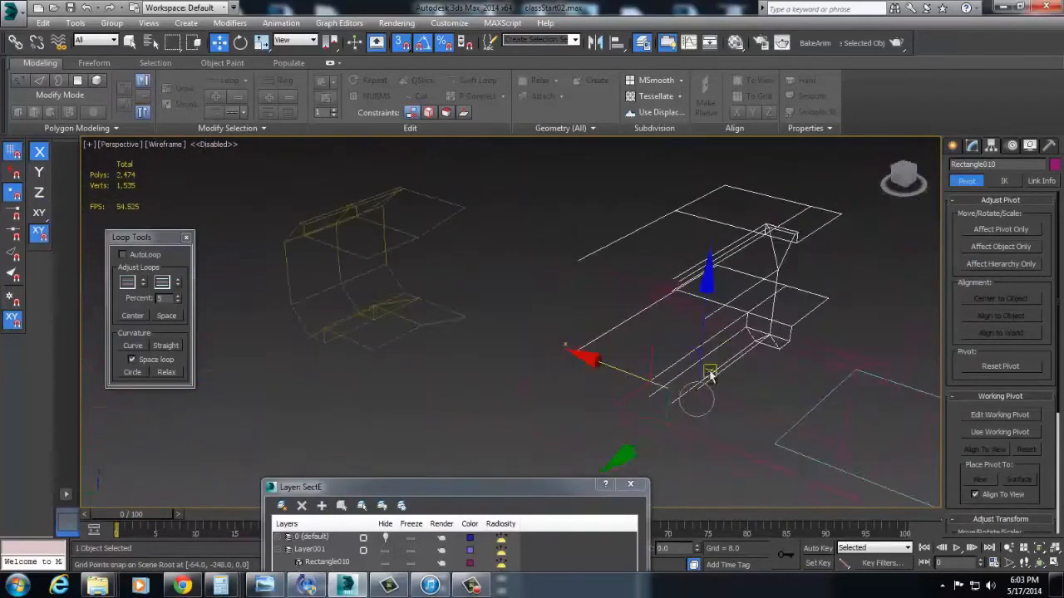
{"action": "left_click", "coordinate": [166, 146]}
{"action": "left_click", "coordinate": [193, 170]}
{"action": "mouse_move", "coordinate": [515, 357]}
{"action": "middle_mouse_down", "text": "alt"}
{"action": "mouse_move", "coordinate": [563, 371]}
{"action": "mouse_move", "coordinate": [487, 361]}
{"action": "mouse_move", "coordinate": [432, 372]}
{"action": "mouse_move", "coordinate": [532, 364]}
{"action": "mouse_move", "coordinate": [687, 380]}
{"action": "mouse_move", "coordinate": [433, 346]}
{"action": "middle_mouse_up", "text": "alt"}
{"action": "key", "text": "t"}
{"action": "scroll", "coordinate": [571, 336], "scroll_direction": "down", "scroll_amount": 2}
{"action": "middle_click_drag", "start_coordinate": [570, 335], "coordinate": [610, 370]}
{"action": "scroll", "coordinate": [610, 370], "scroll_direction": "up", "scroll_amount": 1}
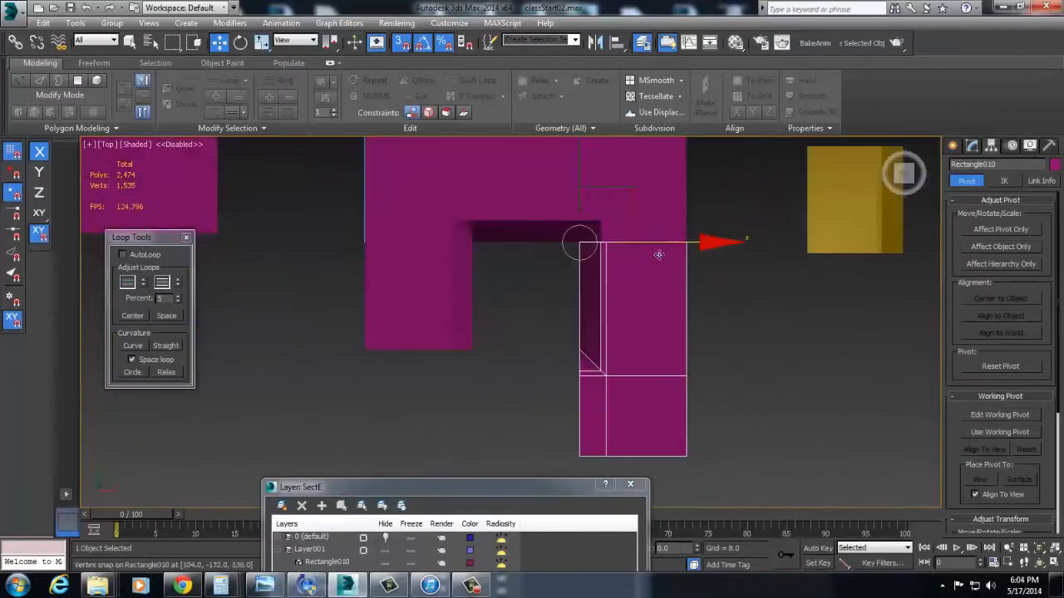
- Clone the selected straight wall section with a rotation and move the copy between the two wall legs
{"action": "mouse_move", "coordinate": [695, 202]}
{"action": "left_mouse_down", "text": "shift"}
{"action": "mouse_move", "coordinate": [562, 98]}
{"action": "mouse_move", "coordinate": [607, 120]}
{"action": "left_mouse_up", "text": "shift"}
{"action": "key", "text": "Return"}
{"action": "key", "text": "w"}
{"action": "mouse_move", "coordinate": [625, 190]}
{"action": "left_mouse_down"}
{"action": "mouse_move", "coordinate": [640, 446]}
{"action": "mouse_move", "coordinate": [616, 512]}
{"action": "left_mouse_up"}
{"action": "middle_click_drag", "start_coordinate": [607, 401], "coordinate": [629, 283]}
{"action": "middle_click_drag", "start_coordinate": [584, 314], "coordinate": [491, 344], "text": "alt"}
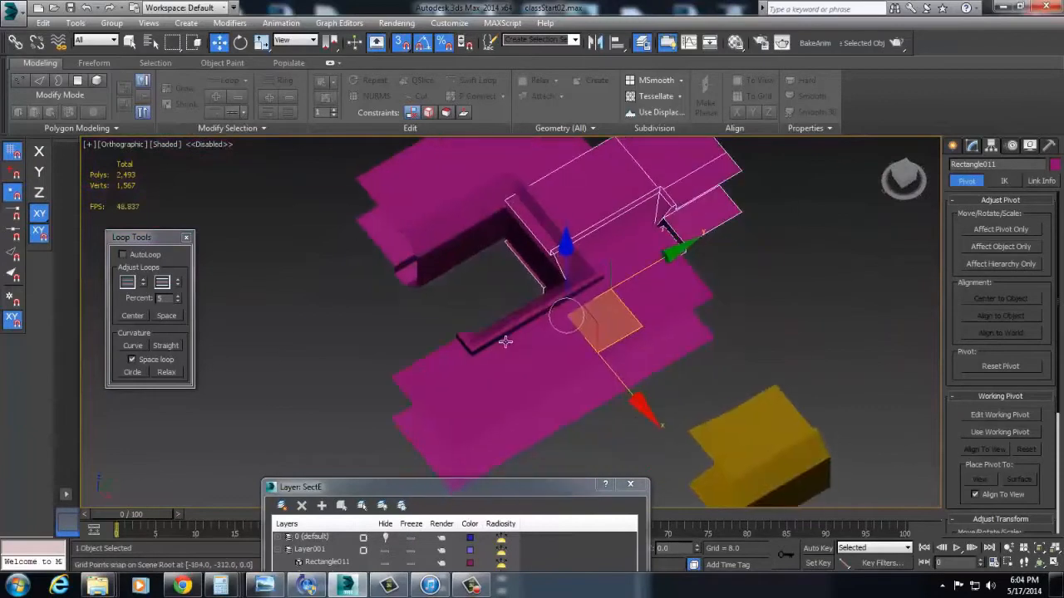
- Rotate the cloned wall section to run horizontally and move it below and left of the open layout
{"action": "key", "text": "t"}
{"action": "key", "text": "e"}
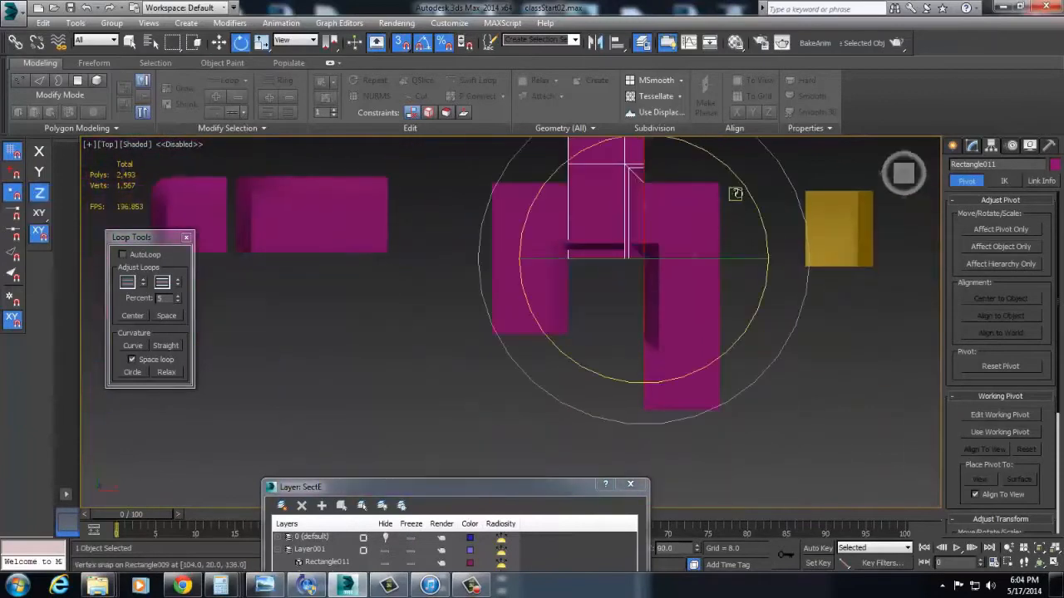
{"action": "left_click_drag", "start_coordinate": [727, 201], "coordinate": [769, 254]}
{"action": "key", "text": "w"}
{"action": "left_click_drag", "start_coordinate": [642, 249], "coordinate": [494, 414]}
{"action": "middle_click_drag", "start_coordinate": [495, 415], "coordinate": [516, 341], "text": "alt"}
{"action": "key", "text": "t"}
{"action": "scroll", "coordinate": [573, 331], "scroll_direction": "down", "scroll_amount": 8}
{"action": "scroll", "coordinate": [575, 335], "scroll_direction": "up", "scroll_amount": 4}
- Snap the short straight section into the gap at the inner end of the long right-hand leg
{"action": "left_click", "coordinate": [472, 200]}
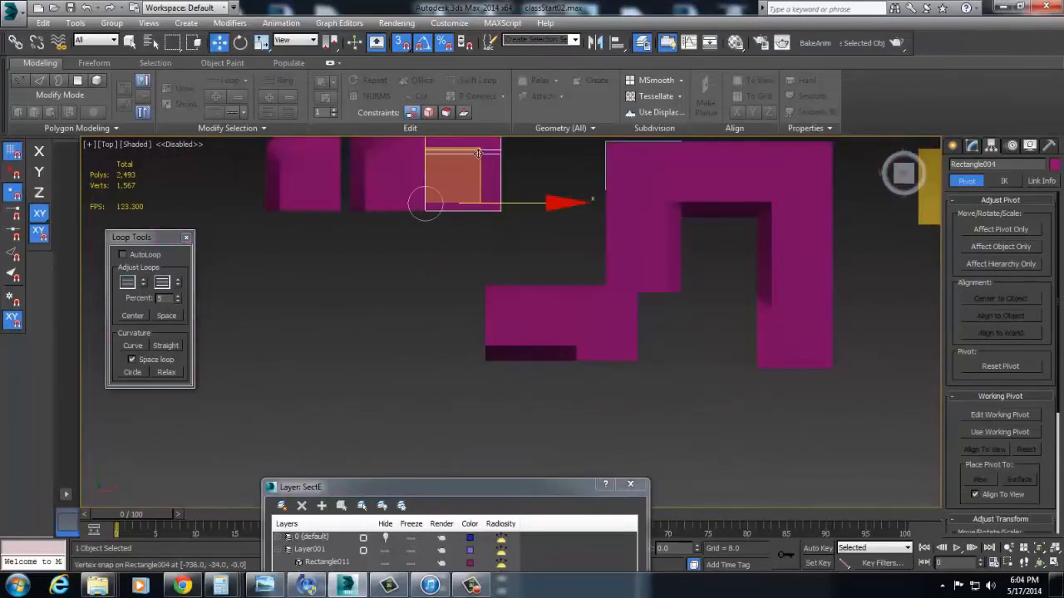
{"action": "left_click_drag", "start_coordinate": [423, 209], "coordinate": [689, 366]}
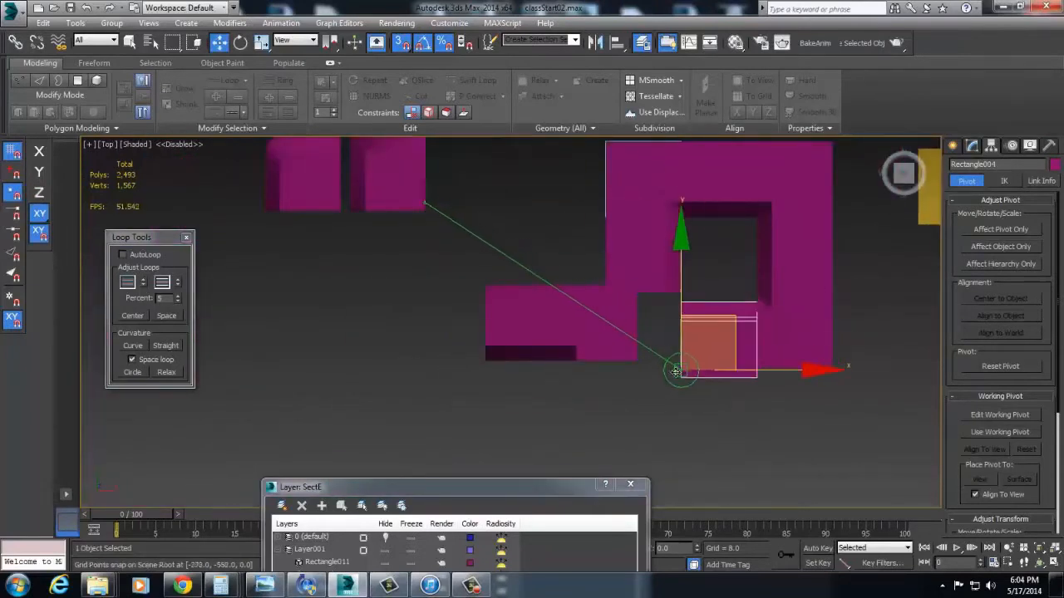
{"action": "scroll", "coordinate": [673, 359], "scroll_direction": "up", "scroll_amount": 4}
{"action": "middle_click_drag", "start_coordinate": [820, 372], "coordinate": [789, 311], "text": "alt"}
- Move the cloned long wall section further away from the layout to clear the open corner
{"action": "scroll", "coordinate": [570, 309], "scroll_direction": "down", "scroll_amount": 2}
{"action": "left_click", "coordinate": [448, 312]}
{"action": "scroll", "coordinate": [432, 316], "scroll_direction": "down", "scroll_amount": 3}
{"action": "left_click_drag", "start_coordinate": [429, 306], "coordinate": [261, 321]}
- Select the spare corner piece, rotate it in the Top view and move it to the layout's open corner
{"action": "left_click", "coordinate": [335, 253]}
{"action": "key", "text": "t"}
{"action": "key", "text": "z"}
{"action": "scroll", "coordinate": [519, 395], "scroll_direction": "down", "scroll_amount": 2}
{"action": "middle_click_drag", "start_coordinate": [524, 401], "coordinate": [541, 385]}
{"action": "scroll", "coordinate": [541, 385], "scroll_direction": "down", "scroll_amount": 3}
{"action": "key", "text": "e"}
{"action": "left_click_drag", "start_coordinate": [566, 251], "coordinate": [652, 345]}
{"action": "key", "text": "w"}
{"action": "left_click_drag", "start_coordinate": [541, 303], "coordinate": [721, 368]}
- Rotate the corner piece 90 degrees about Z and check how its profile meets the neighbouring walls
{"action": "key", "text": "e"}
{"action": "left_click_drag", "start_coordinate": [785, 374], "coordinate": [735, 308]}
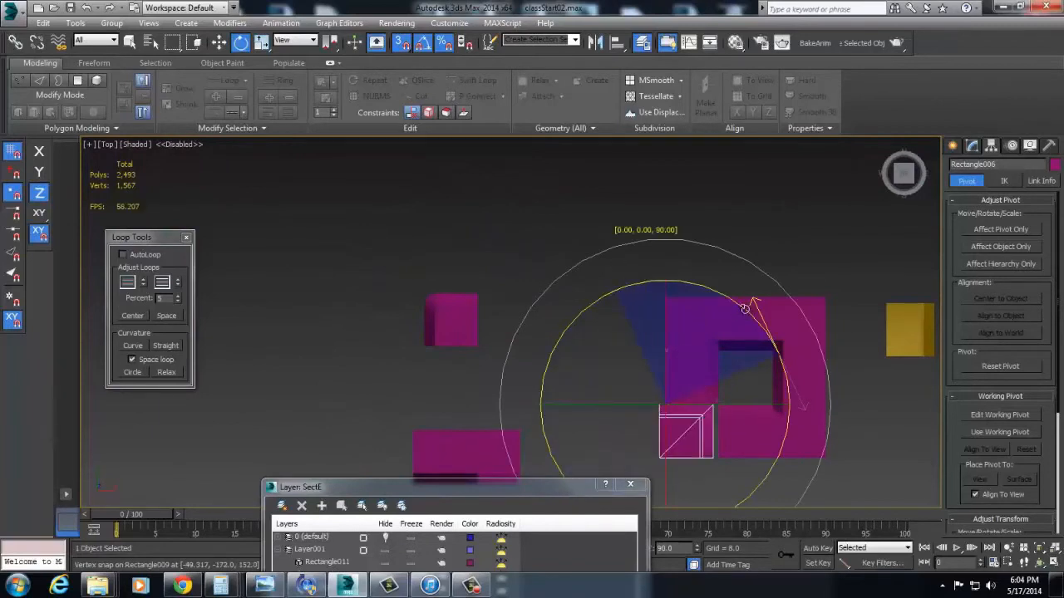
{"action": "key", "text": "w"}
{"action": "middle_click_drag", "start_coordinate": [701, 451], "coordinate": [720, 415], "text": "alt"}
{"action": "scroll", "coordinate": [720, 416], "scroll_direction": "up", "scroll_amount": 4}
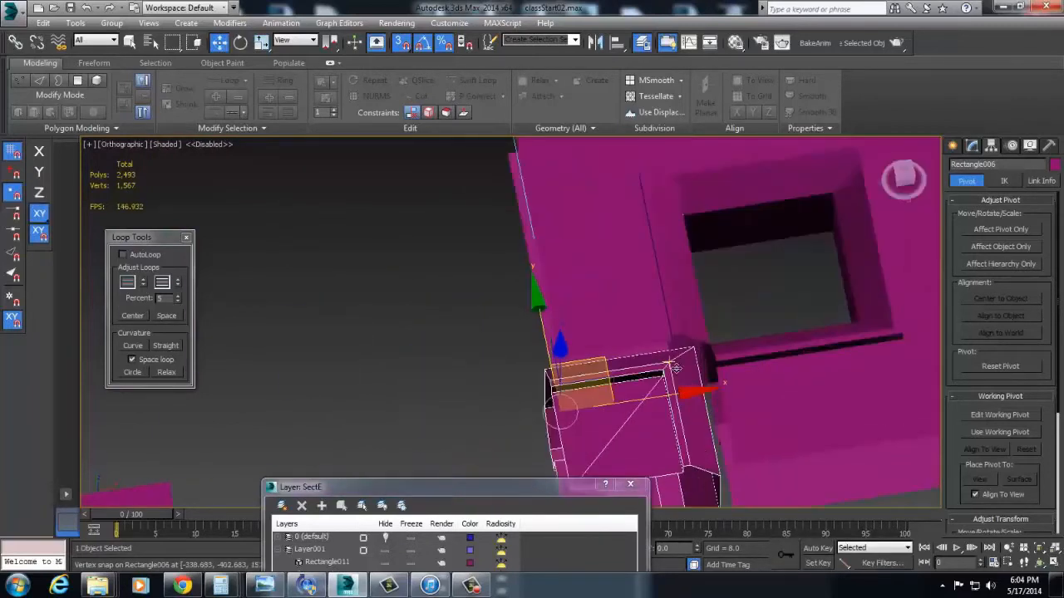
{"action": "middle_click_drag", "start_coordinate": [601, 362], "coordinate": [665, 330], "text": "alt"}
{"action": "key", "text": "t"}
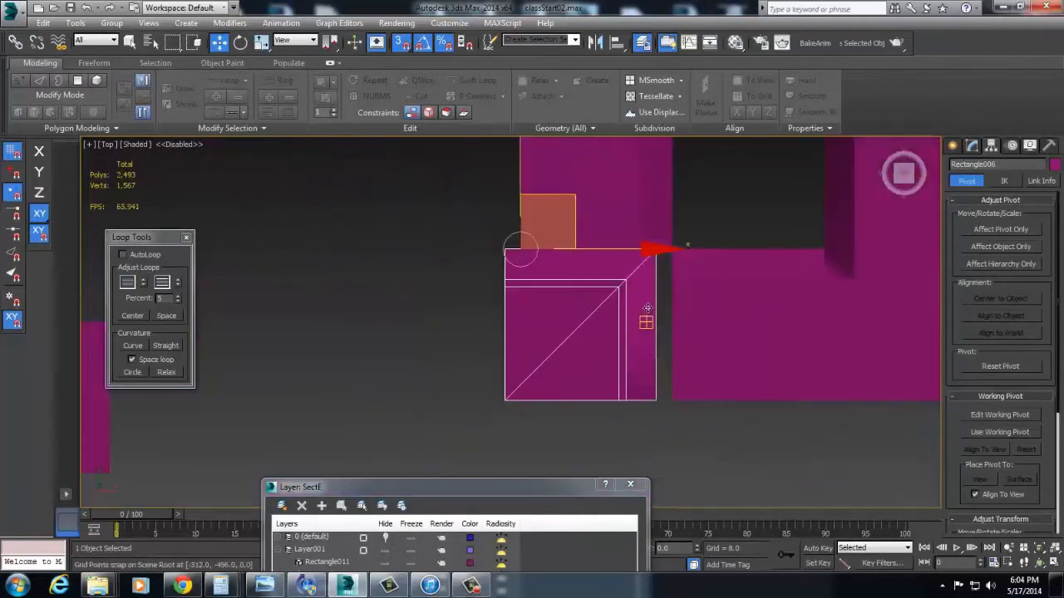
- Try rotating the corner piece to the opposite orientation and snapping it back into the open corner
{"action": "left_click_drag", "start_coordinate": [609, 199], "coordinate": [370, 181]}
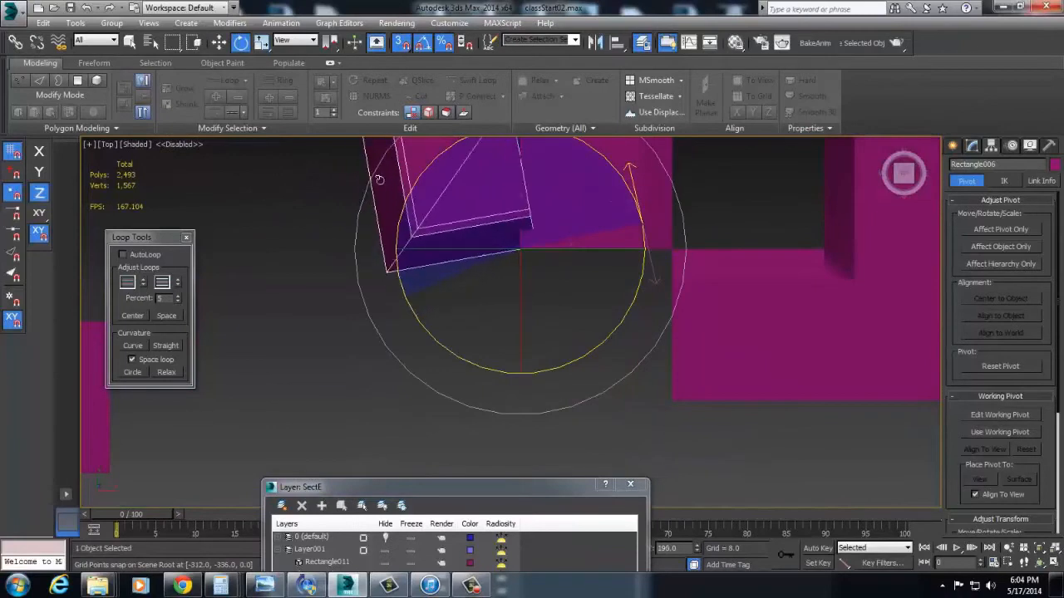
{"action": "key", "text": "w"}
{"action": "left_click_drag", "start_coordinate": [524, 247], "coordinate": [645, 406]}
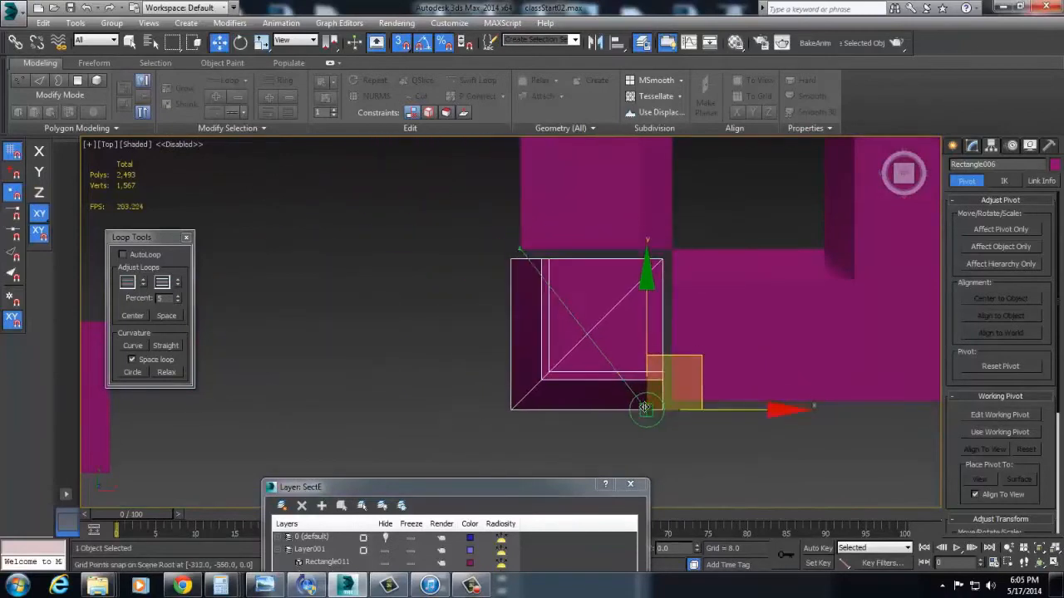
{"action": "middle_click_drag", "start_coordinate": [694, 335], "coordinate": [636, 299], "text": "alt"}
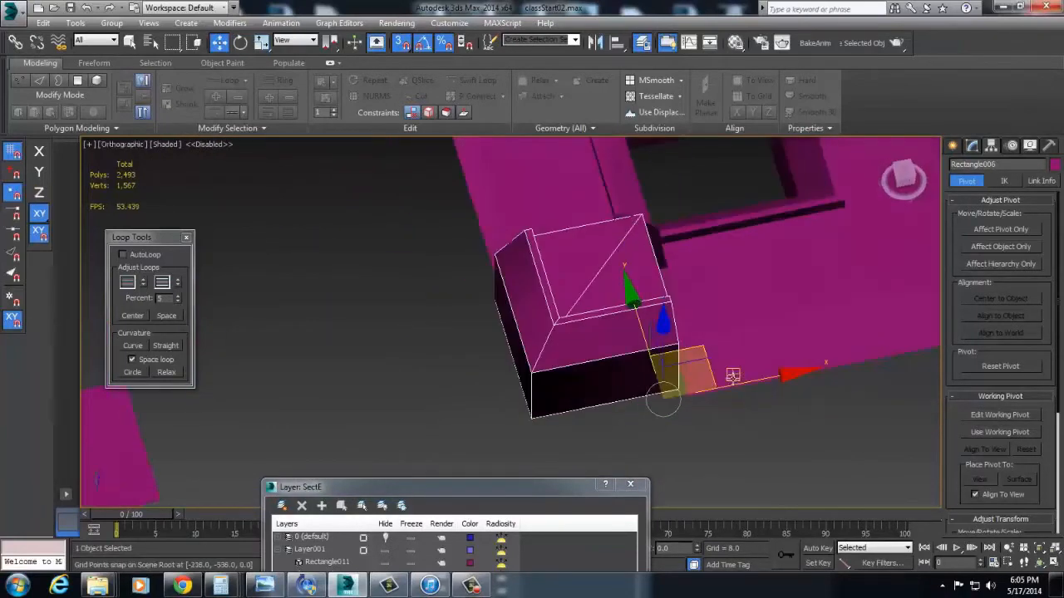
{"action": "middle_click_drag", "start_coordinate": [685, 394], "coordinate": [520, 244], "text": "alt"}
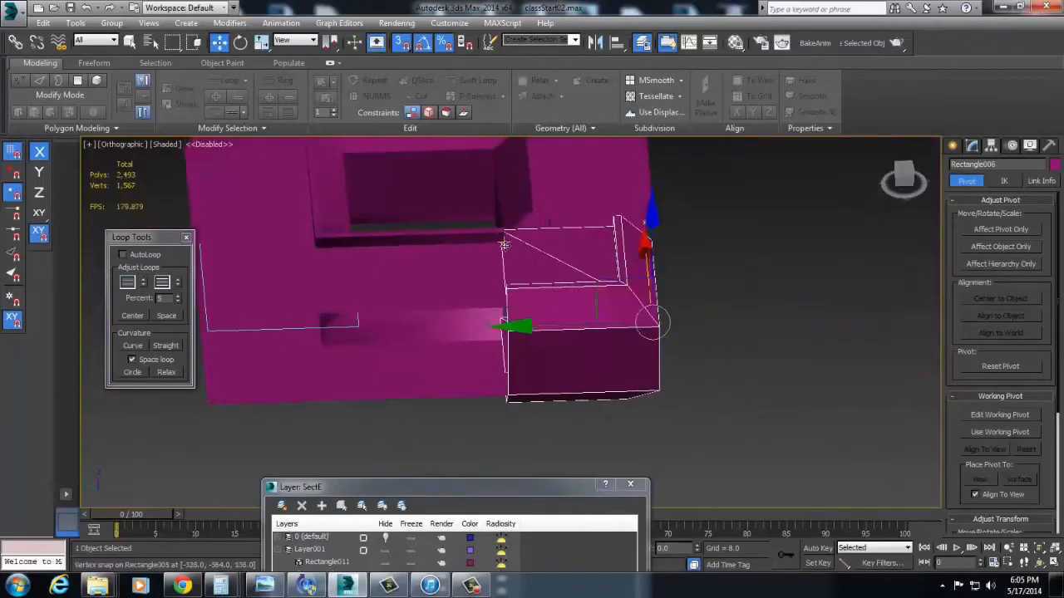
- Undo the recent deletion and transform changes made to the corner piece
{"action": "key", "text": "Delete"}
{"action": "key", "text": "ctrl+z"}
{"action": "key", "text": "ctrl+z"}
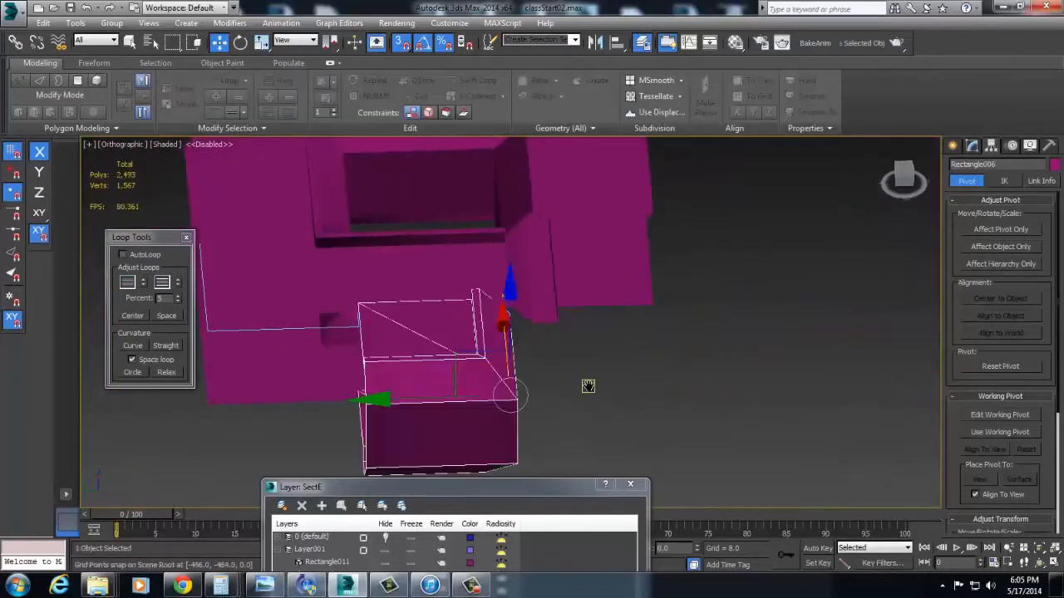
{"action": "scroll", "coordinate": [622, 379], "scroll_direction": "down", "scroll_amount": 4}
{"action": "key", "text": "ctrl+z"}
{"action": "middle_click_drag", "start_coordinate": [624, 362], "coordinate": [494, 380], "text": "alt"}
- Snap the corner piece along X to line up with the outer edge of the wall above it
{"action": "key", "text": "t"}
{"action": "key", "text": "z"}
{"action": "scroll", "coordinate": [567, 368], "scroll_direction": "down", "scroll_amount": 2}
{"action": "middle_click_drag", "start_coordinate": [498, 204], "coordinate": [568, 316]}
{"action": "scroll", "coordinate": [569, 316], "scroll_direction": "up", "scroll_amount": 2}
{"action": "scroll", "coordinate": [346, 308], "scroll_direction": "up", "scroll_amount": 3}
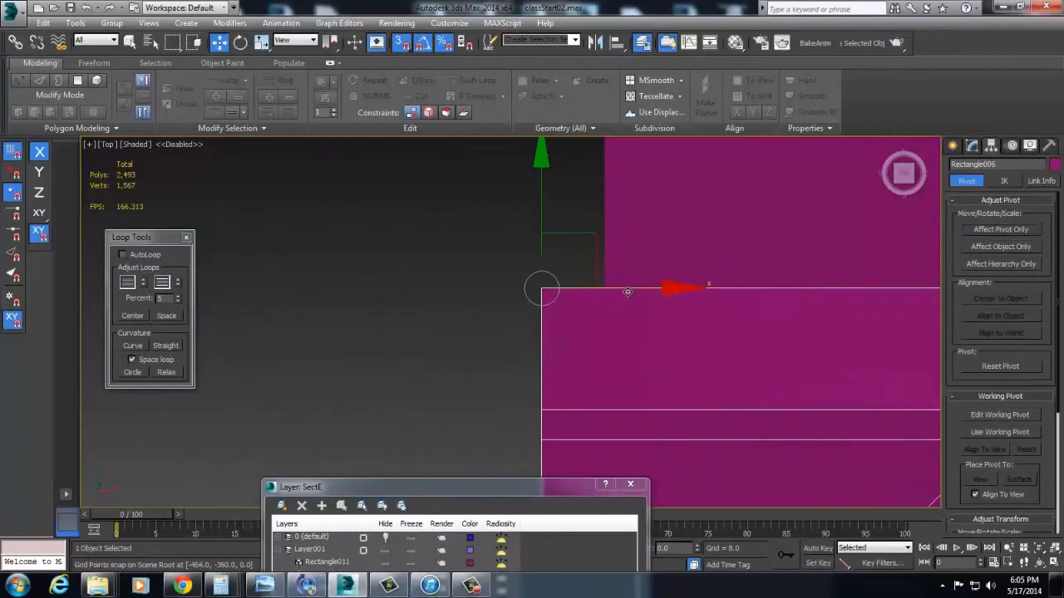
{"action": "left_click_drag", "start_coordinate": [628, 292], "coordinate": [604, 288]}
{"action": "scroll", "coordinate": [679, 373], "scroll_direction": "down", "scroll_amount": 3}
{"action": "middle_click_drag", "start_coordinate": [684, 377], "coordinate": [683, 283], "text": "alt"}
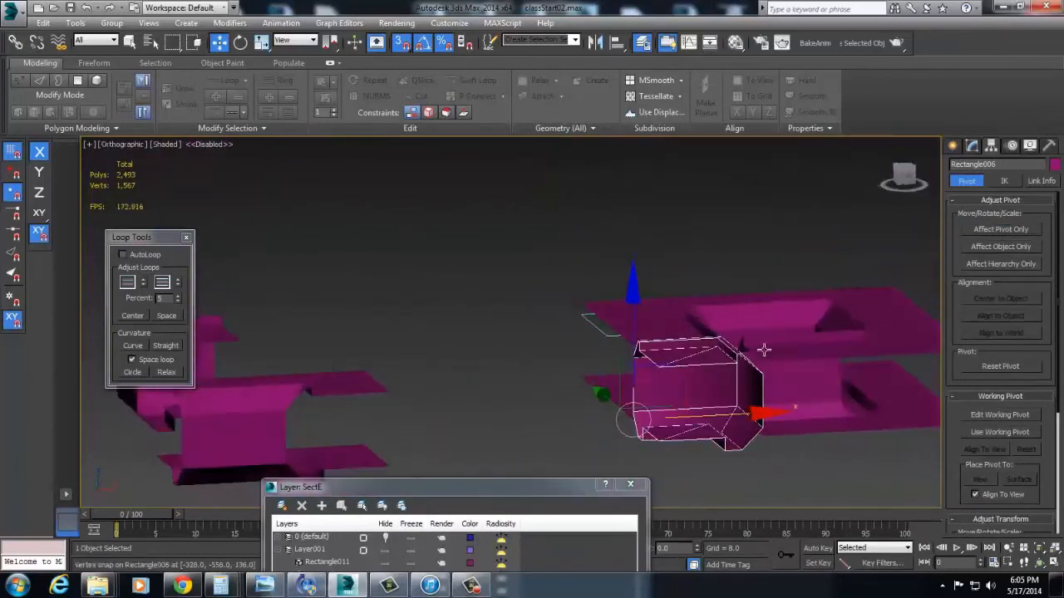
- Move the mismatched corner piece out of the open corner, away from the layout
{"action": "middle_click_drag", "start_coordinate": [679, 400], "coordinate": [797, 415], "text": "alt"}
{"action": "scroll", "coordinate": [728, 428], "scroll_direction": "down", "scroll_amount": 4}
{"action": "scroll", "coordinate": [728, 429], "scroll_direction": "up", "scroll_amount": 2}
{"action": "left_click_drag", "start_coordinate": [724, 391], "coordinate": [555, 360]}
- Clone the short straight section along X into the layout's empty corner and return to the Top view
{"action": "key", "text": "t"}
{"action": "middle_click_drag", "start_coordinate": [650, 283], "coordinate": [771, 351]}
{"action": "scroll", "coordinate": [734, 354], "scroll_direction": "down", "scroll_amount": 2}
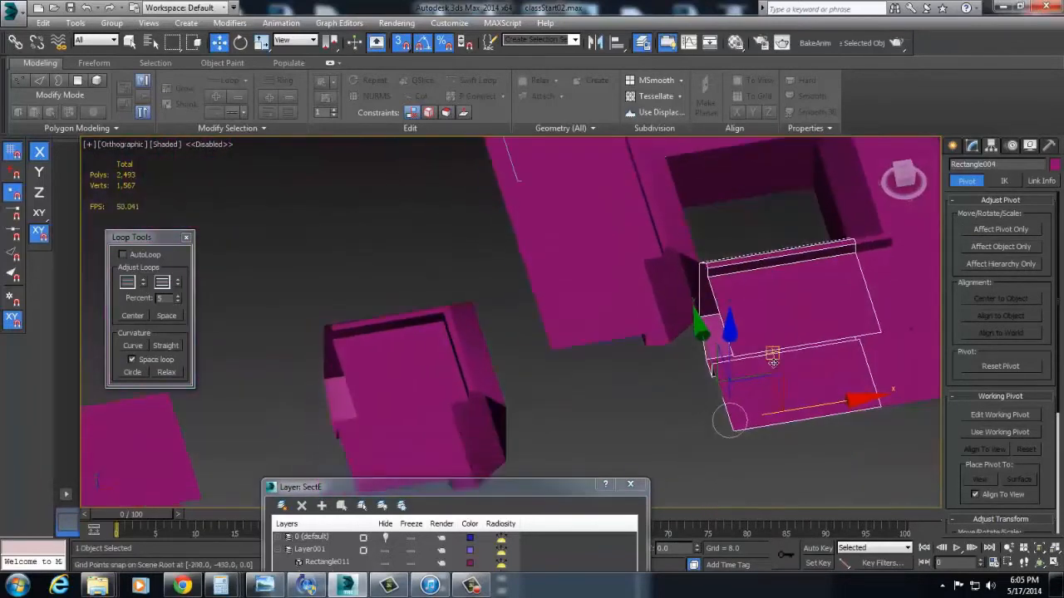
{"action": "left_click_drag", "start_coordinate": [832, 405], "coordinate": [568, 435], "text": "shift"}
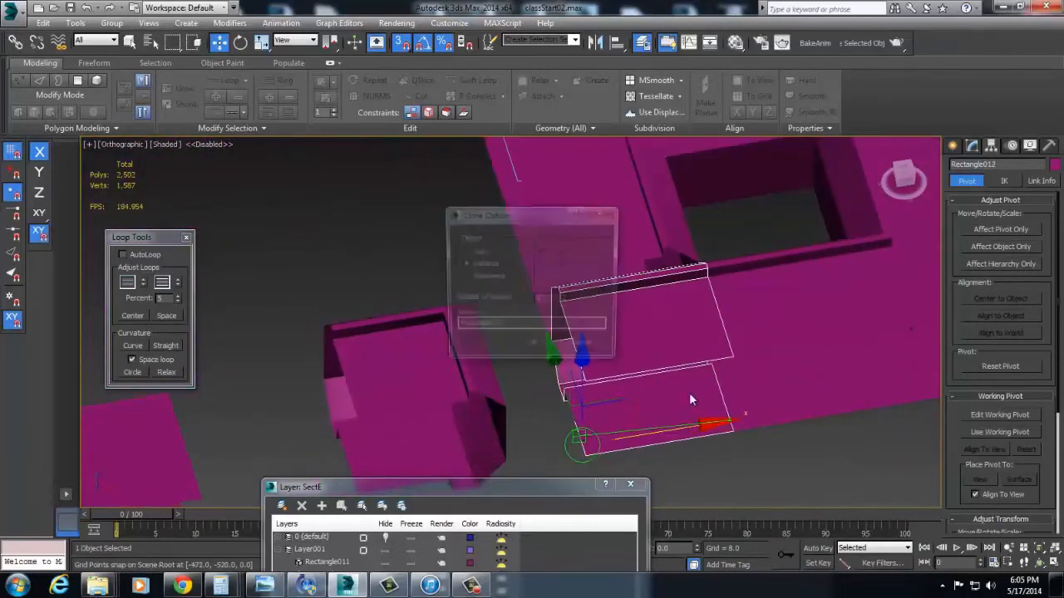
{"action": "key", "text": "t"}
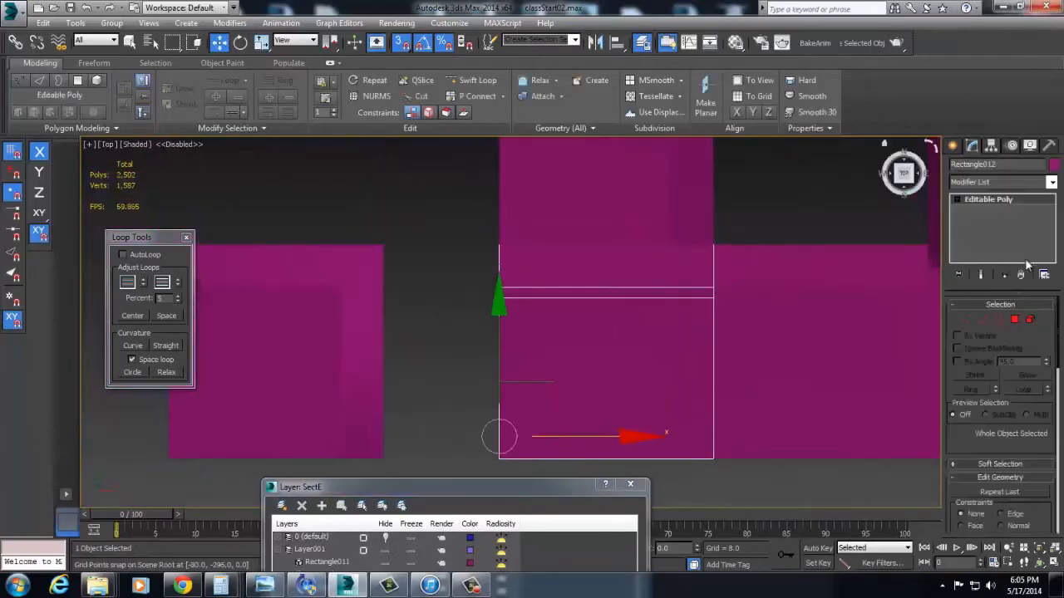
- Apply a Symmetry modifier to the cloned section with mirror axis X and Flip enabled
{"action": "left_click", "coordinate": [1012, 184]}
{"action": "type", "text": "sy"}
{"action": "key", "text": "Return"}
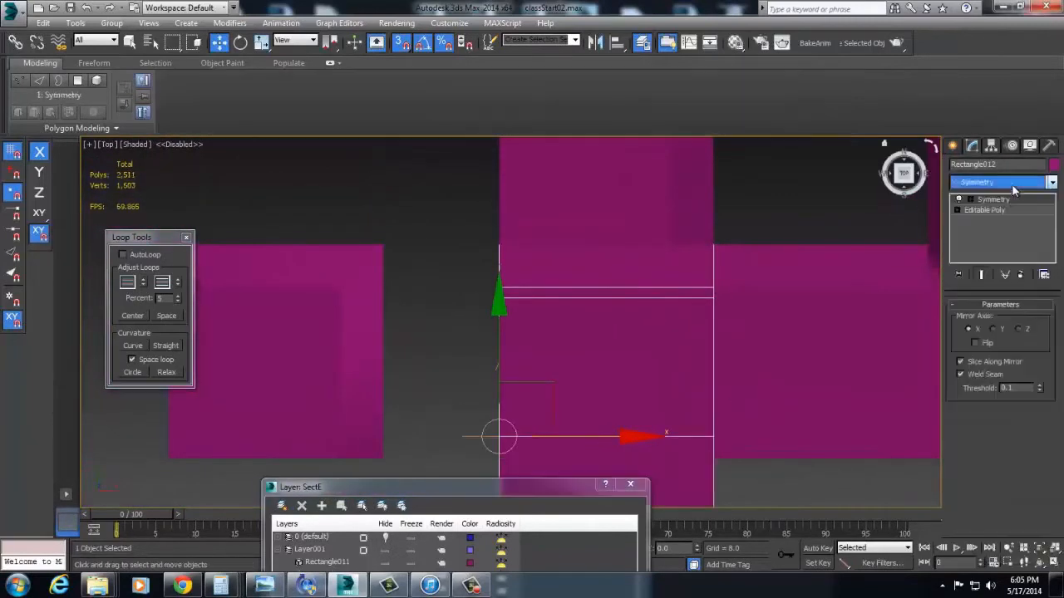
{"action": "left_click", "coordinate": [987, 342]}
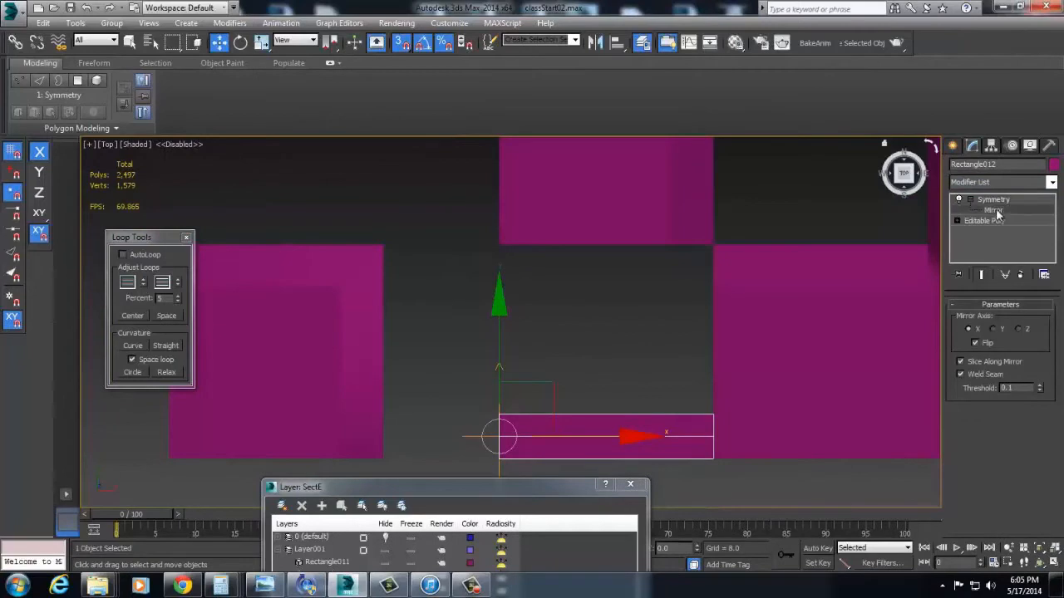
- Rotate and position the Symmetry mirror so it cuts diagonally across the section and forms a corner
{"action": "left_click", "coordinate": [993, 211]}
{"action": "key", "text": "e"}
{"action": "left_click_drag", "start_coordinate": [593, 363], "coordinate": [597, 327]}
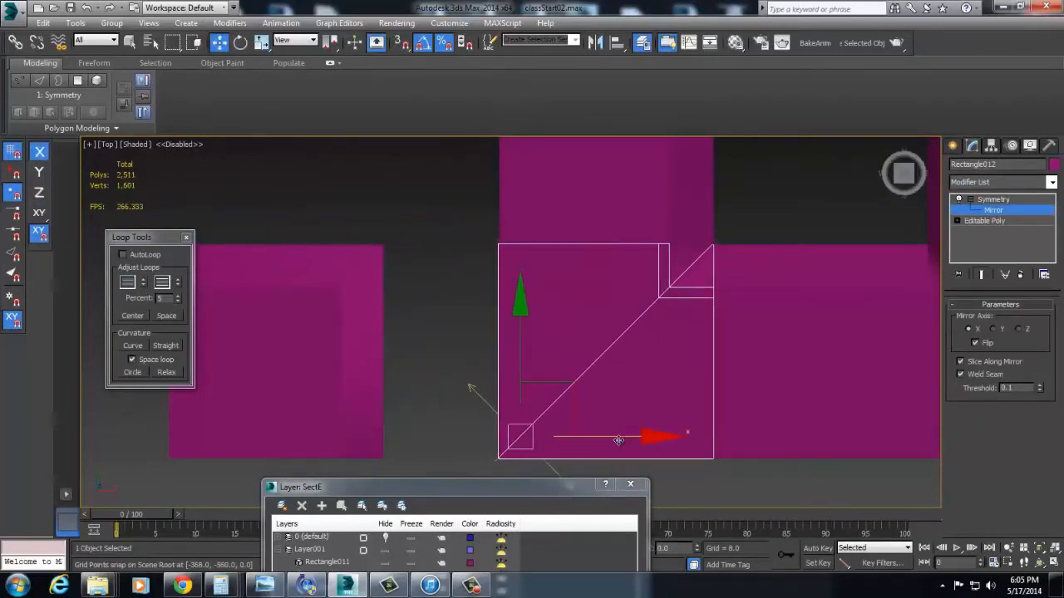
{"action": "middle_click_drag", "start_coordinate": [619, 447], "coordinate": [632, 370], "text": "alt"}
{"action": "left_click", "coordinate": [985, 202]}
{"action": "middle_click_drag", "start_coordinate": [781, 299], "coordinate": [694, 366], "text": "alt"}
- Isolate the mirrored corner section in the Top view
{"action": "key", "text": "t"}
{"action": "scroll", "coordinate": [665, 371], "scroll_direction": "up", "scroll_amount": 2}
{"action": "right_click", "coordinate": [682, 313]}
{"action": "left_click", "coordinate": [716, 204]}
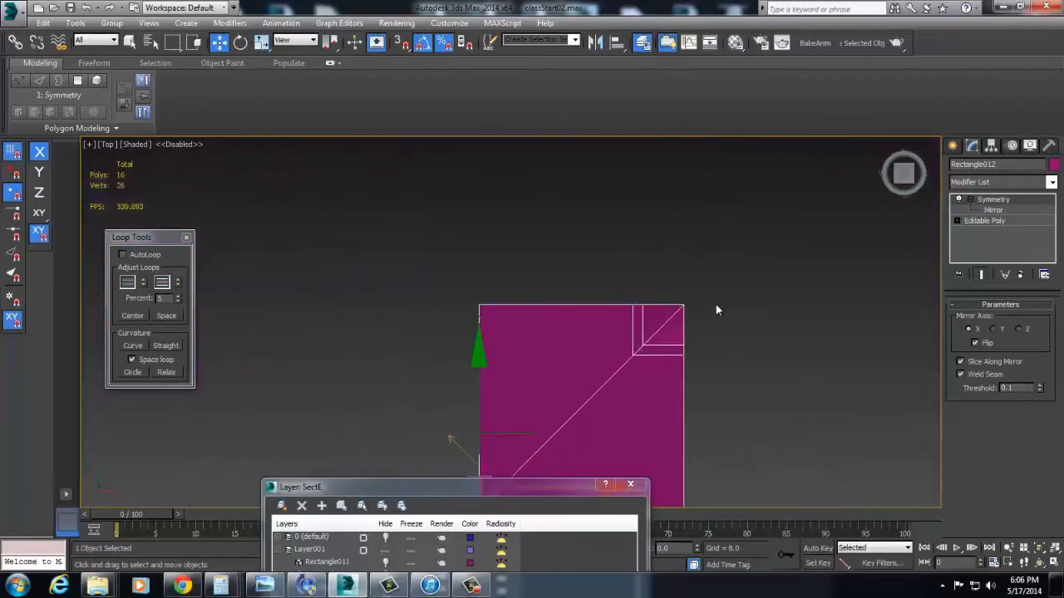
- Draw a reference rectangle spline over the corner section's outer footprint
{"action": "right_click", "coordinate": [721, 222]}
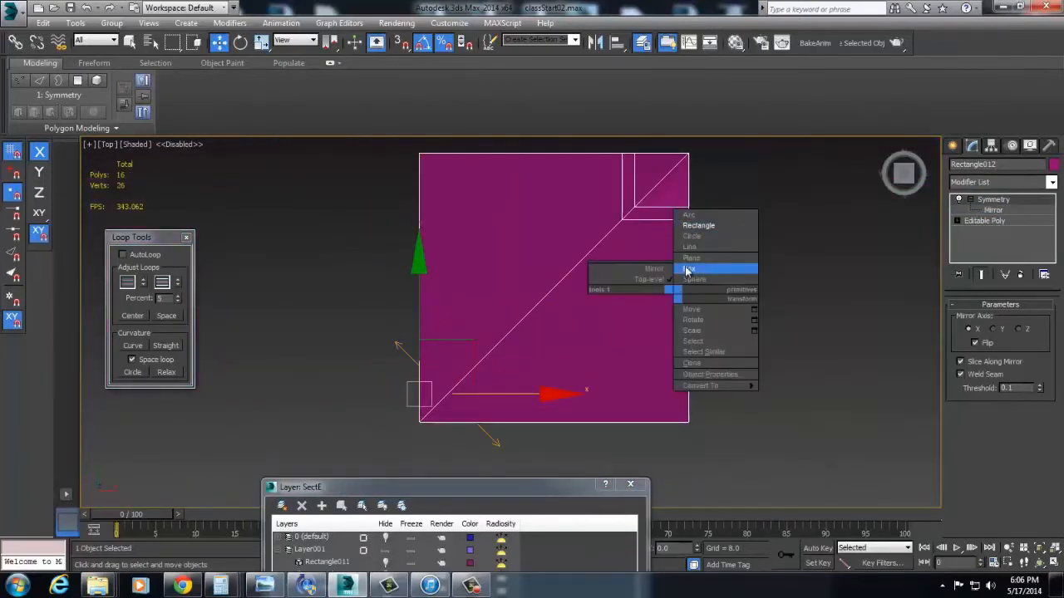
{"action": "left_click", "coordinate": [698, 225]}
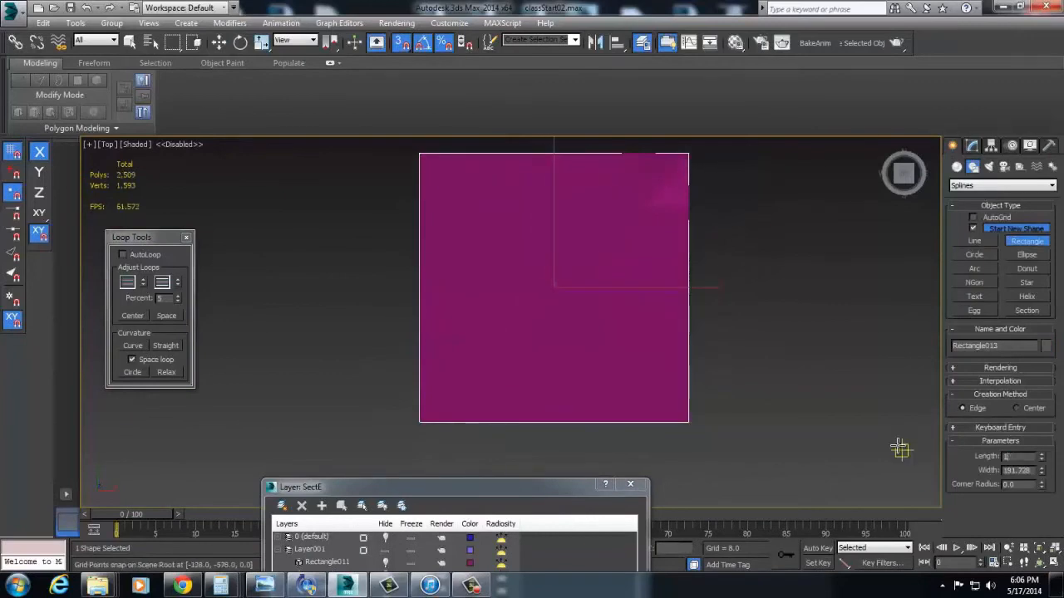
{"action": "right_click", "coordinate": [767, 316]}
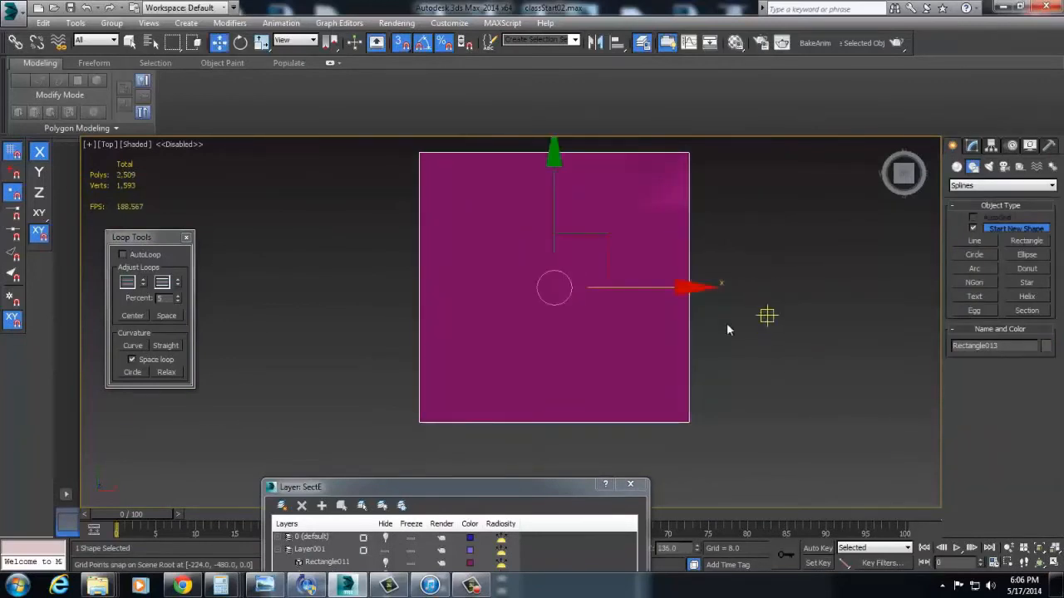
- Select the mirrored corner section and examine its edges and profile against the reference rectangle
{"action": "left_click", "coordinate": [655, 270]}
{"action": "middle_click_drag", "start_coordinate": [655, 254], "coordinate": [663, 354]}
{"action": "scroll", "coordinate": [657, 324], "scroll_direction": "up", "scroll_amount": 4}
{"action": "middle_click_drag", "start_coordinate": [651, 311], "coordinate": [723, 364]}
{"action": "middle_click_drag", "start_coordinate": [567, 315], "coordinate": [693, 371], "text": "alt"}
{"action": "key", "text": "t"}
{"action": "key", "text": "z"}
{"action": "scroll", "coordinate": [650, 327], "scroll_direction": "up", "scroll_amount": 2}
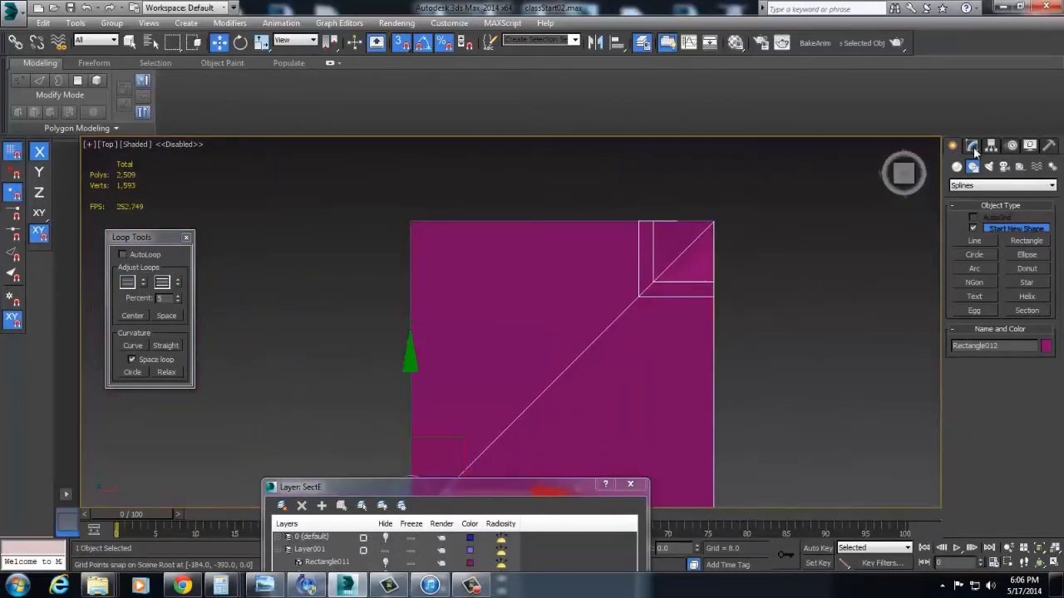
{"action": "middle_click_drag", "start_coordinate": [688, 240], "coordinate": [717, 187], "text": "alt"}
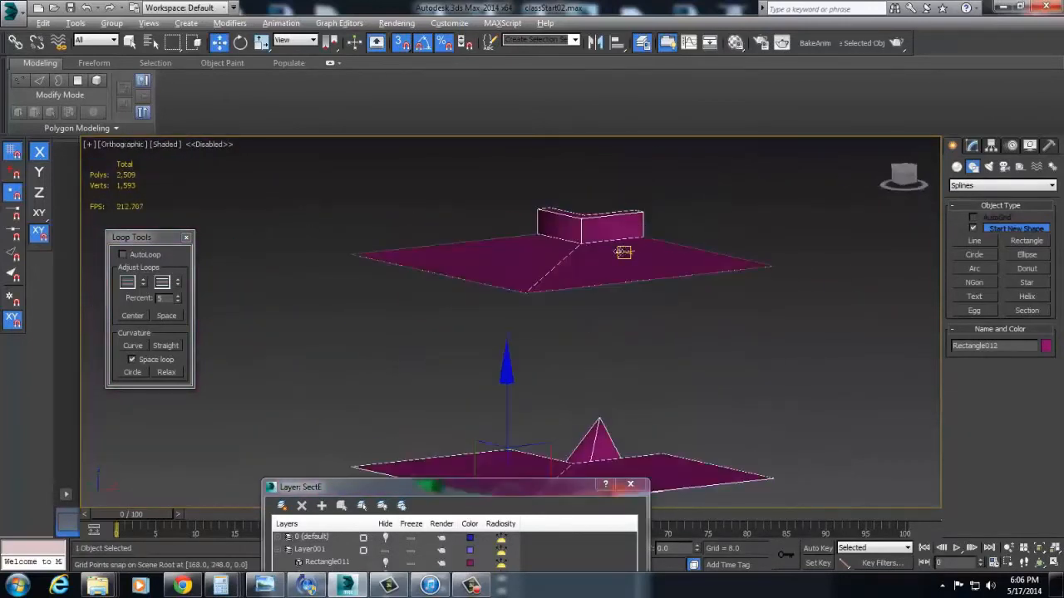
{"action": "middle_click_drag", "start_coordinate": [623, 252], "coordinate": [596, 285], "text": "alt"}
{"action": "key", "text": "t"}
{"action": "key", "text": "z"}
- Add an Edit Poly modifier above Symmetry and select the corner section's outer vertices
{"action": "left_click", "coordinate": [972, 146]}
{"action": "left_click", "coordinate": [1002, 182]}
{"action": "left_click", "coordinate": [993, 213]}
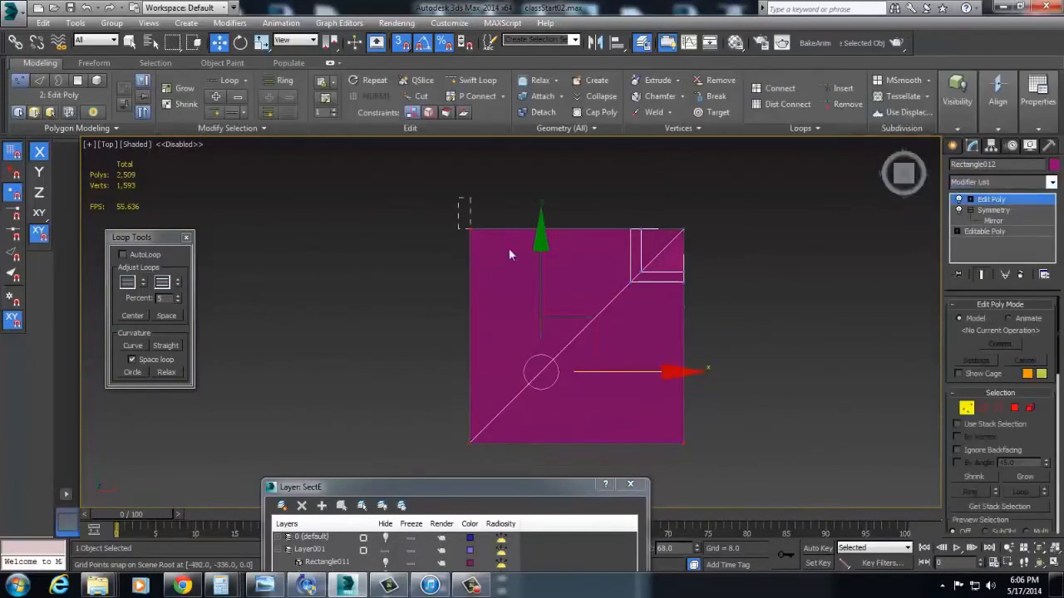
- Move the corner section's left-edge vertices along X to line up with the reference rectangle
{"action": "middle_click_drag", "start_coordinate": [598, 192], "coordinate": [781, 316]}
{"action": "scroll", "coordinate": [781, 316], "scroll_direction": "up", "scroll_amount": 2}
{"action": "left_click_drag", "start_coordinate": [797, 357], "coordinate": [563, 355]}
{"action": "middle_click_drag", "start_coordinate": [572, 210], "coordinate": [569, 148]}
{"action": "scroll", "coordinate": [636, 286], "scroll_direction": "down", "scroll_amount": 2}
{"action": "middle_click_drag", "start_coordinate": [586, 388], "coordinate": [592, 125]}
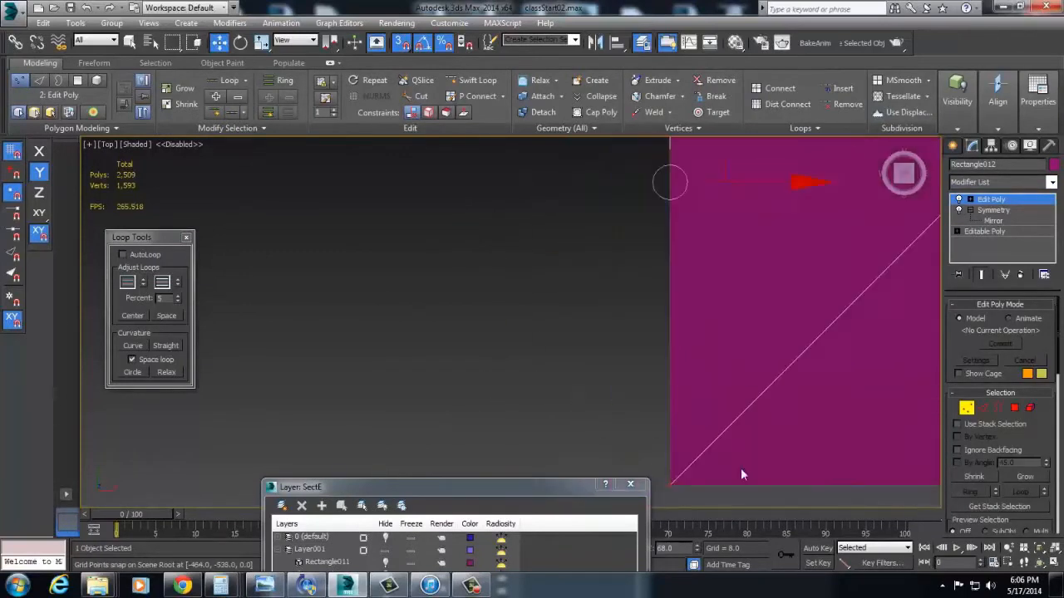
{"action": "middle_click_drag", "start_coordinate": [656, 340], "coordinate": [657, 532]}
{"action": "middle_click_drag", "start_coordinate": [724, 229], "coordinate": [756, 498]}
{"action": "middle_click_drag", "start_coordinate": [718, 278], "coordinate": [780, 490]}
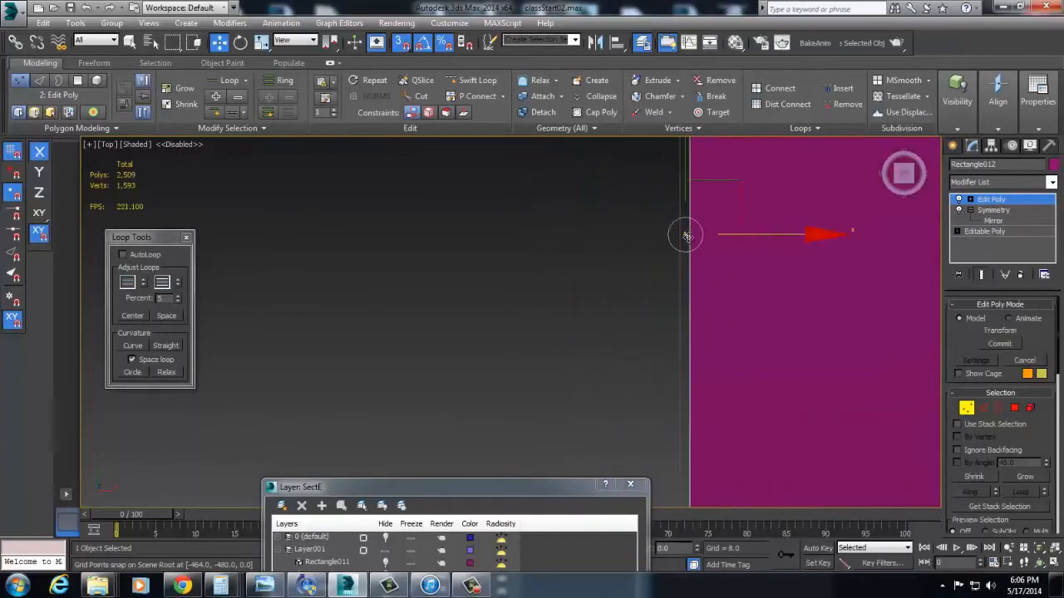
{"action": "left_click_drag", "start_coordinate": [678, 225], "coordinate": [681, 301]}
- Show the grid and fine-tune the left-edge vertex position of the corner section against it
{"action": "middle_click_drag", "start_coordinate": [680, 302], "coordinate": [723, 461]}
{"action": "key", "text": "g"}
{"action": "scroll", "coordinate": [800, 401], "scroll_direction": "up", "scroll_amount": 5}
{"action": "mouse_move", "coordinate": [423, 372]}
{"action": "left_mouse_down"}
{"action": "mouse_move", "coordinate": [468, 356]}
{"action": "mouse_move", "coordinate": [434, 359]}
{"action": "left_mouse_up"}
{"action": "scroll", "coordinate": [532, 391], "scroll_direction": "down", "scroll_amount": 5}
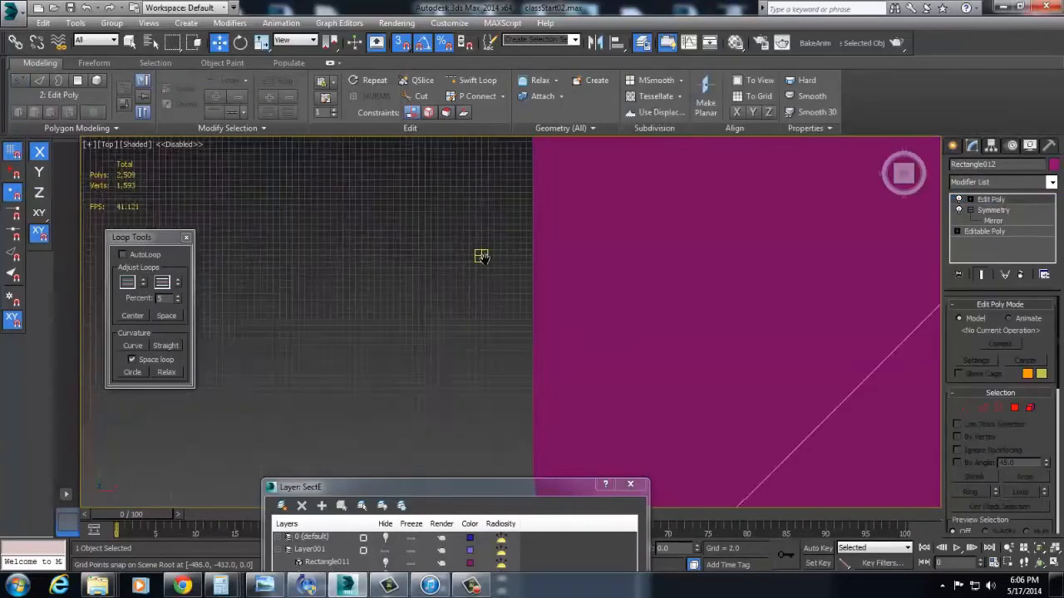
- Restrict transforms to the corner section's pivot and move the pivot upward beside the section's left edge
{"action": "left_click", "coordinate": [500, 285]}
{"action": "scroll", "coordinate": [729, 380], "scroll_direction": "up", "scroll_amount": 3}
{"action": "left_click", "coordinate": [991, 145]}
{"action": "middle_click_drag", "start_coordinate": [506, 390], "coordinate": [638, 293]}
{"action": "left_click_drag", "start_coordinate": [715, 357], "coordinate": [523, 240]}
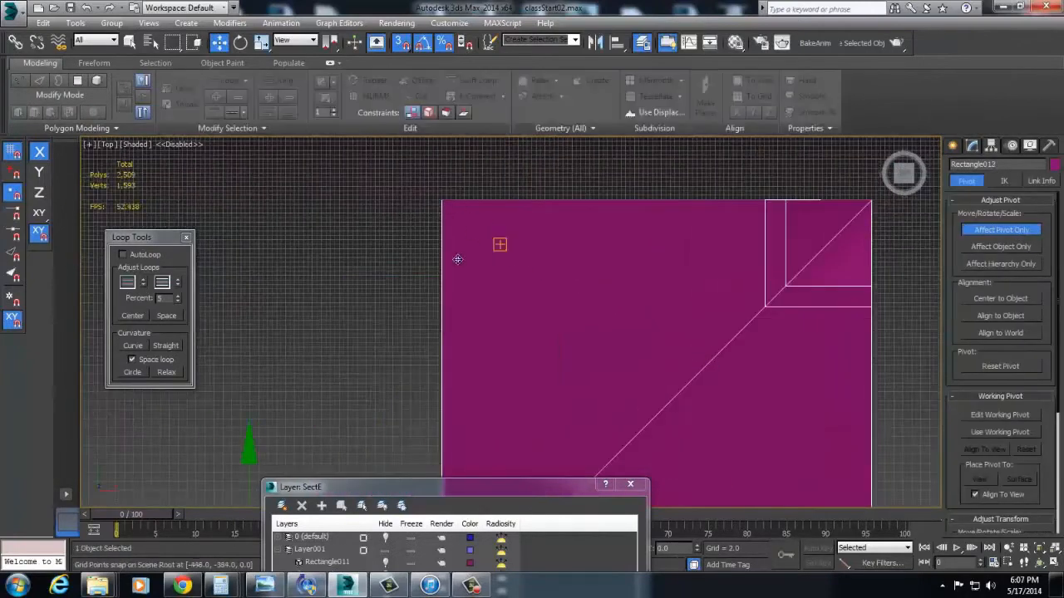
{"action": "middle_click_drag", "start_coordinate": [365, 369], "coordinate": [437, 228]}
{"action": "left_click", "coordinate": [394, 404]}
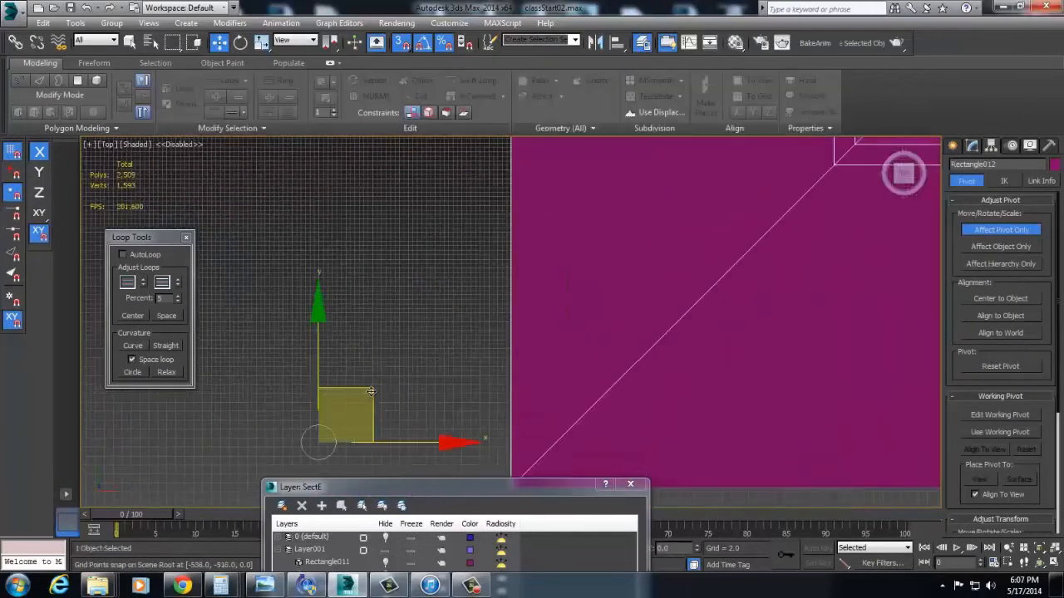
{"action": "left_click_drag", "start_coordinate": [372, 391], "coordinate": [428, 213]}
{"action": "middle_click_drag", "start_coordinate": [446, 164], "coordinate": [432, 337]}
{"action": "scroll", "coordinate": [432, 337], "scroll_direction": "up", "scroll_amount": 3}
{"action": "scroll", "coordinate": [442, 398], "scroll_direction": "down", "scroll_amount": 1}
- Move the pivot on to the section's top-left corner, then select the section and reference rectangle together
{"action": "left_click_drag", "start_coordinate": [446, 403], "coordinate": [522, 230]}
{"action": "middle_click_drag", "start_coordinate": [517, 265], "coordinate": [473, 351]}
{"action": "scroll", "coordinate": [484, 301], "scroll_direction": "up", "scroll_amount": 5}
{"action": "middle_click_drag", "start_coordinate": [484, 301], "coordinate": [413, 420]}
{"action": "scroll", "coordinate": [413, 420], "scroll_direction": "down", "scroll_amount": 1}
{"action": "left_click_drag", "start_coordinate": [445, 433], "coordinate": [550, 204]}
{"action": "middle_click_drag", "start_coordinate": [548, 211], "coordinate": [435, 317]}
{"action": "left_click_drag", "start_coordinate": [387, 321], "coordinate": [761, 258]}
{"action": "left_click_drag", "start_coordinate": [841, 233], "coordinate": [854, 285]}
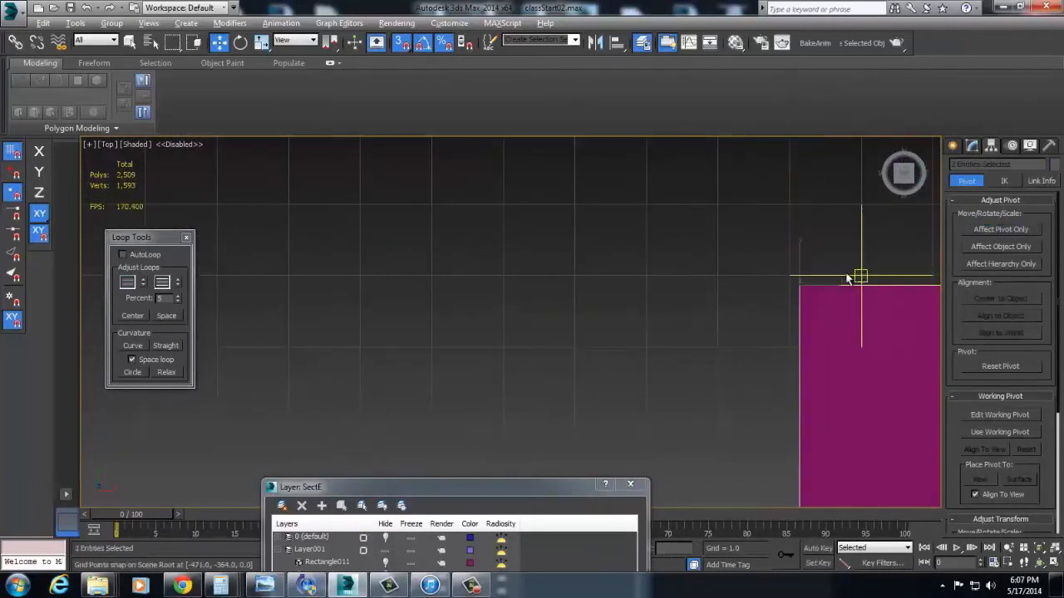
{"action": "left_click", "coordinate": [861, 347]}
{"action": "scroll", "coordinate": [793, 319], "scroll_direction": "down", "scroll_amount": 4}
{"action": "middle_click_drag", "start_coordinate": [838, 395], "coordinate": [705, 314]}
{"action": "scroll", "coordinate": [624, 275], "scroll_direction": "down", "scroll_amount": 3}
{"action": "middle_click_drag", "start_coordinate": [628, 246], "coordinate": [571, 156]}
{"action": "left_click_drag", "start_coordinate": [689, 318], "coordinate": [697, 351]}
{"action": "right_click", "coordinate": [697, 351]}
- Select the corner section and move it so its top-left corner snaps to the grid
{"action": "left_click", "coordinate": [674, 251]}
{"action": "middle_click_drag", "start_coordinate": [675, 252], "coordinate": [667, 289]}
{"action": "scroll", "coordinate": [601, 273], "scroll_direction": "up", "scroll_amount": 3}
{"action": "middle_click_drag", "start_coordinate": [601, 272], "coordinate": [656, 192]}
{"action": "scroll", "coordinate": [614, 275], "scroll_direction": "up", "scroll_amount": 3}
{"action": "scroll", "coordinate": [665, 339], "scroll_direction": "up", "scroll_amount": 4}
{"action": "left_click_drag", "start_coordinate": [470, 311], "coordinate": [510, 295]}
{"action": "scroll", "coordinate": [506, 364], "scroll_direction": "down", "scroll_amount": 6}
{"action": "middle_click_drag", "start_coordinate": [639, 437], "coordinate": [638, 329]}
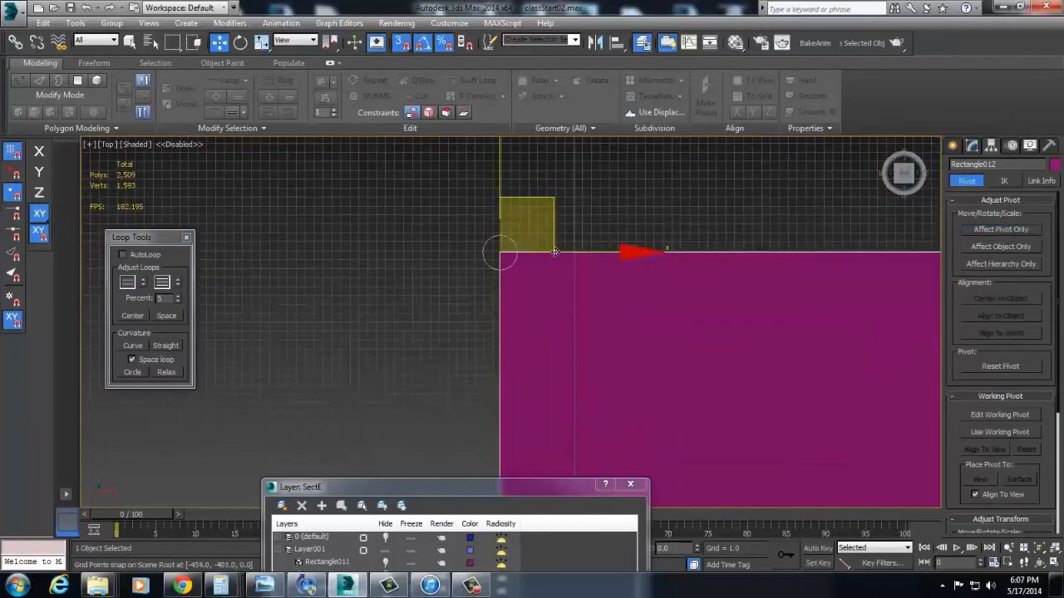
- Select the reference rectangle and move only its pivot to its top-left corner, snapping it into place
{"action": "left_click", "coordinate": [573, 180]}
{"action": "scroll", "coordinate": [500, 228], "scroll_direction": "down", "scroll_amount": 4}
{"action": "middle_click_drag", "start_coordinate": [520, 239], "coordinate": [554, 292]}
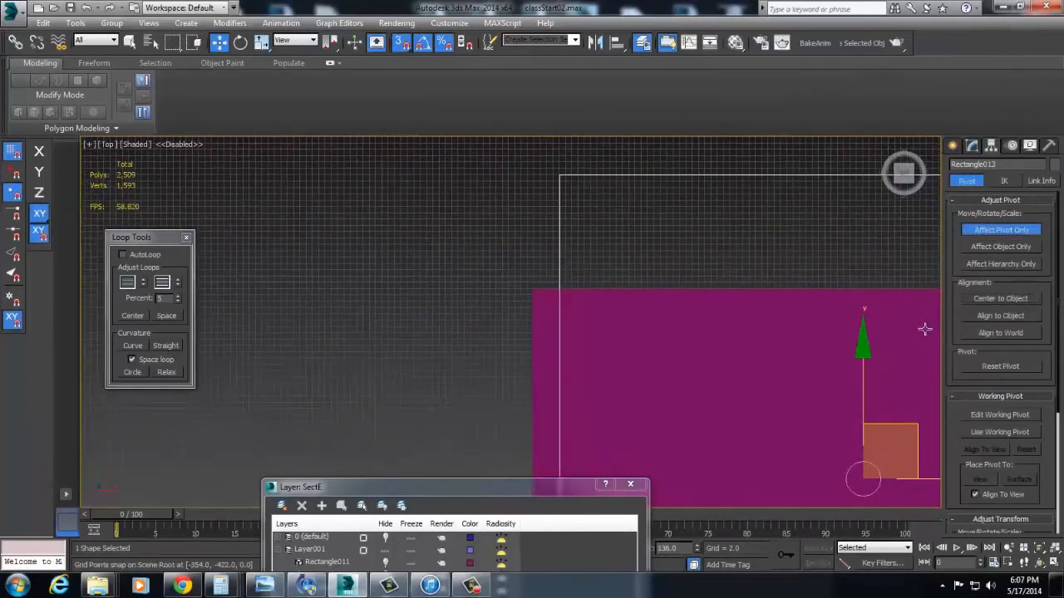
{"action": "left_click_drag", "start_coordinate": [910, 425], "coordinate": [615, 152]}
{"action": "middle_click_drag", "start_coordinate": [615, 151], "coordinate": [846, 251]}
{"action": "scroll", "coordinate": [846, 251], "scroll_direction": "up", "scroll_amount": 5}
{"action": "left_click_drag", "start_coordinate": [831, 267], "coordinate": [676, 336]}
{"action": "scroll", "coordinate": [676, 337], "scroll_direction": "up", "scroll_amount": 6}
{"action": "scroll", "coordinate": [638, 359], "scroll_direction": "down", "scroll_amount": 2}
{"action": "mouse_move", "coordinate": [655, 292]}
{"action": "middle_mouse_down"}
{"action": "mouse_move", "coordinate": [603, 253]}
{"action": "mouse_move", "coordinate": [645, 290]}
{"action": "middle_mouse_up"}
{"action": "left_click_drag", "start_coordinate": [703, 224], "coordinate": [644, 257]}
- Compare the corner section's top-left corner with the reference rectangle against the grid
{"action": "scroll", "coordinate": [576, 409], "scroll_direction": "down", "scroll_amount": 7}
{"action": "middle_click_drag", "start_coordinate": [576, 410], "coordinate": [579, 208]}
{"action": "left_click_drag", "start_coordinate": [526, 247], "coordinate": [557, 321]}
{"action": "left_click_drag", "start_coordinate": [594, 366], "coordinate": [595, 368]}
{"action": "scroll", "coordinate": [595, 366], "scroll_direction": "down", "scroll_amount": 4}
{"action": "middle_click_drag", "start_coordinate": [623, 263], "coordinate": [603, 378]}
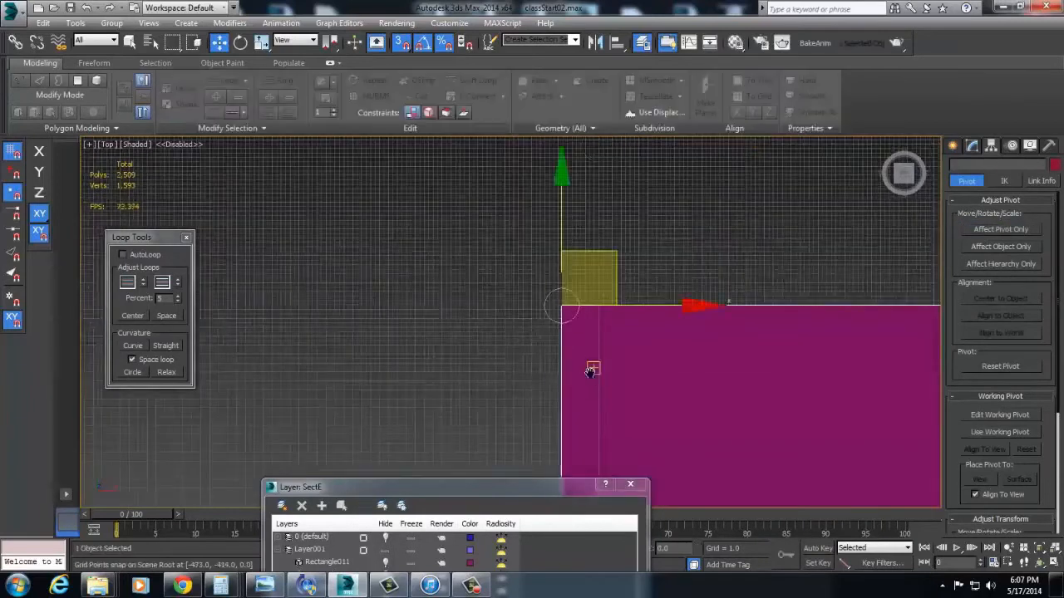
{"action": "scroll", "coordinate": [598, 359], "scroll_direction": "down", "scroll_amount": 3}
- Select the reference rectangle and assign it a dark red object colour
{"action": "left_click", "coordinate": [520, 278]}
{"action": "left_click", "coordinate": [587, 371]}
{"action": "scroll", "coordinate": [604, 441], "scroll_direction": "up", "scroll_amount": 2}
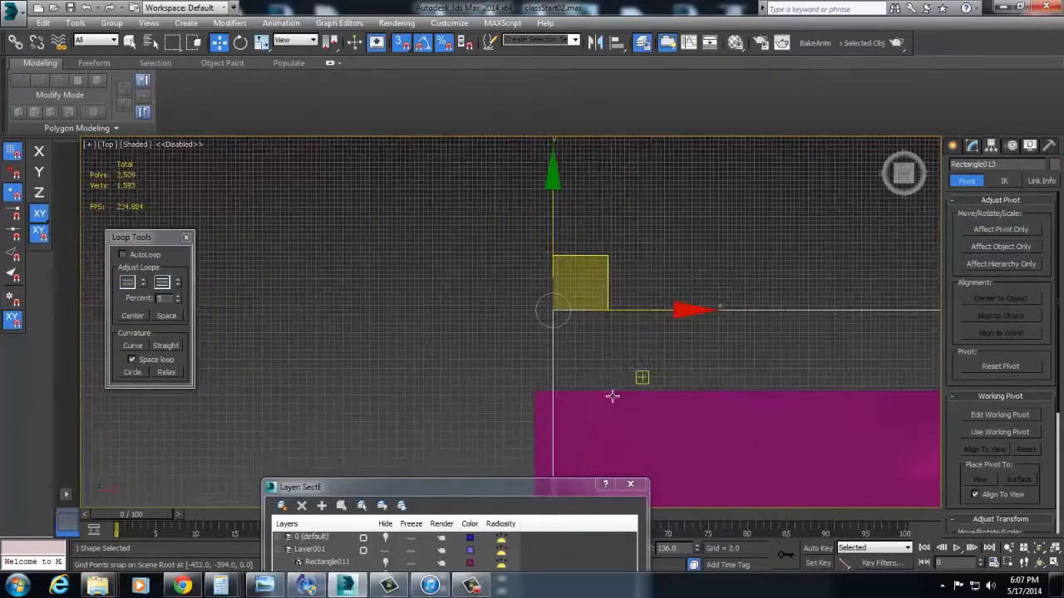
{"action": "scroll", "coordinate": [641, 381], "scroll_direction": "up", "scroll_amount": 4}
{"action": "left_click", "coordinate": [1054, 166]}
{"action": "left_click", "coordinate": [655, 290]}
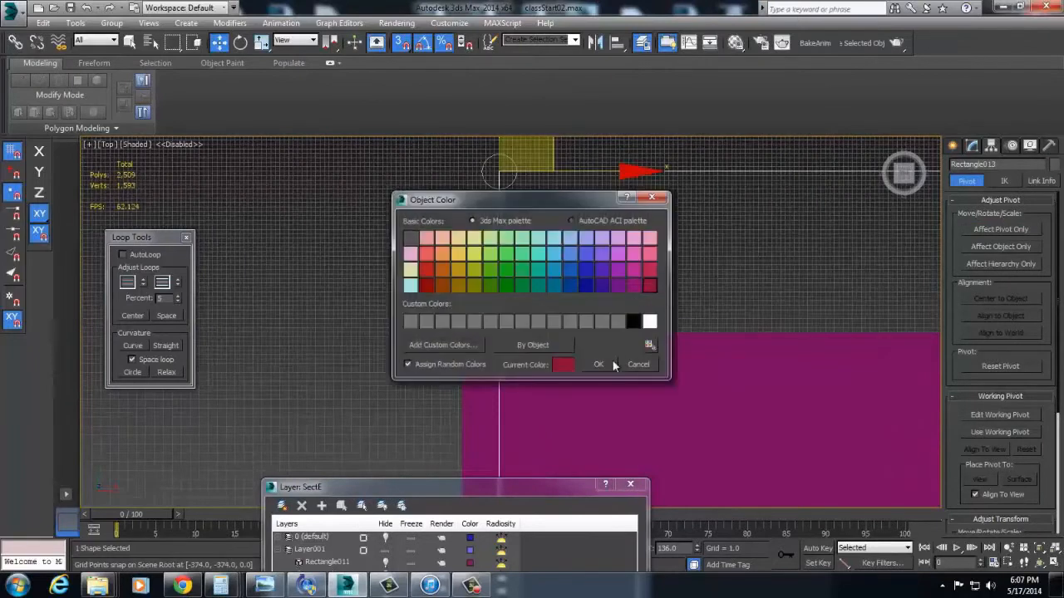
{"action": "left_click", "coordinate": [605, 363]}
- Move the corner section so its top-left corner snaps onto the reference rectangle's top-left corner
{"action": "left_click_drag", "start_coordinate": [468, 370], "coordinate": [470, 372]}
{"action": "left_click_drag", "start_coordinate": [463, 333], "coordinate": [499, 172]}
{"action": "scroll", "coordinate": [520, 316], "scroll_direction": "down", "scroll_amount": 5}
{"action": "scroll", "coordinate": [573, 337], "scroll_direction": "up", "scroll_amount": 5}
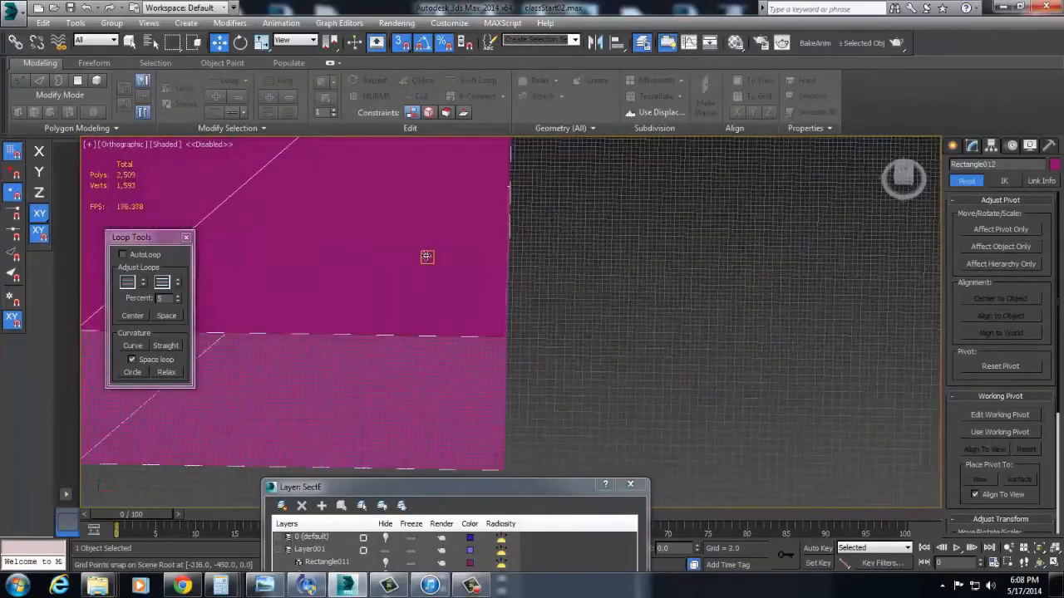
{"action": "scroll", "coordinate": [720, 410], "scroll_direction": "down", "scroll_amount": 3}
{"action": "left_click_drag", "start_coordinate": [575, 425], "coordinate": [572, 419]}
{"action": "scroll", "coordinate": [521, 415], "scroll_direction": "down", "scroll_amount": 3}
{"action": "scroll", "coordinate": [525, 380], "scroll_direction": "up", "scroll_amount": 6}
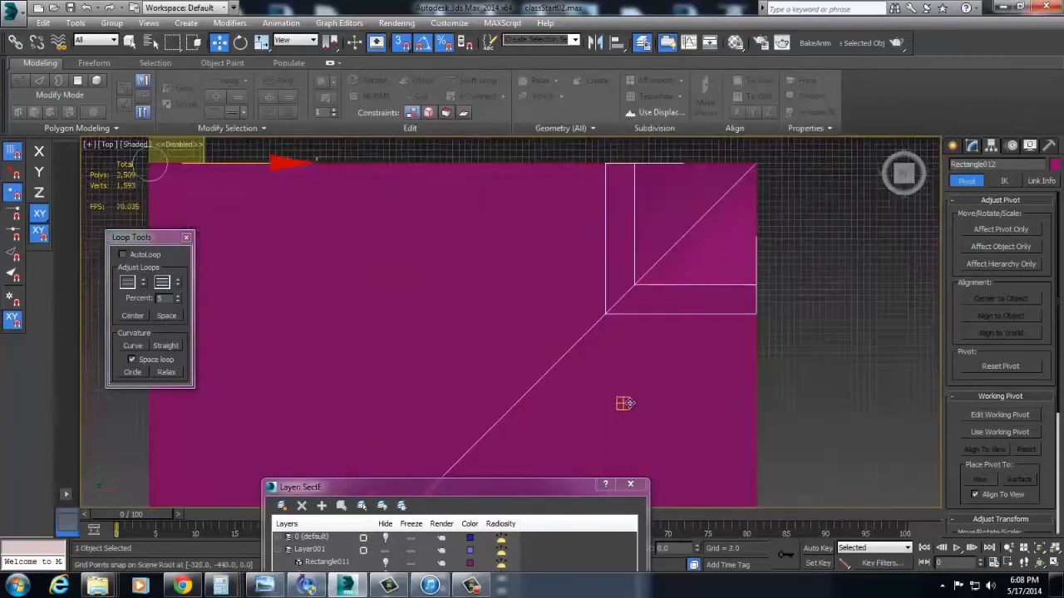
{"action": "scroll", "coordinate": [582, 390], "scroll_direction": "down", "scroll_amount": 2}
- Edit the corner section's vertices and line up its bottom edge along Y with the grid
{"action": "left_click", "coordinate": [971, 146]}
{"action": "scroll", "coordinate": [659, 405], "scroll_direction": "down", "scroll_amount": 2}
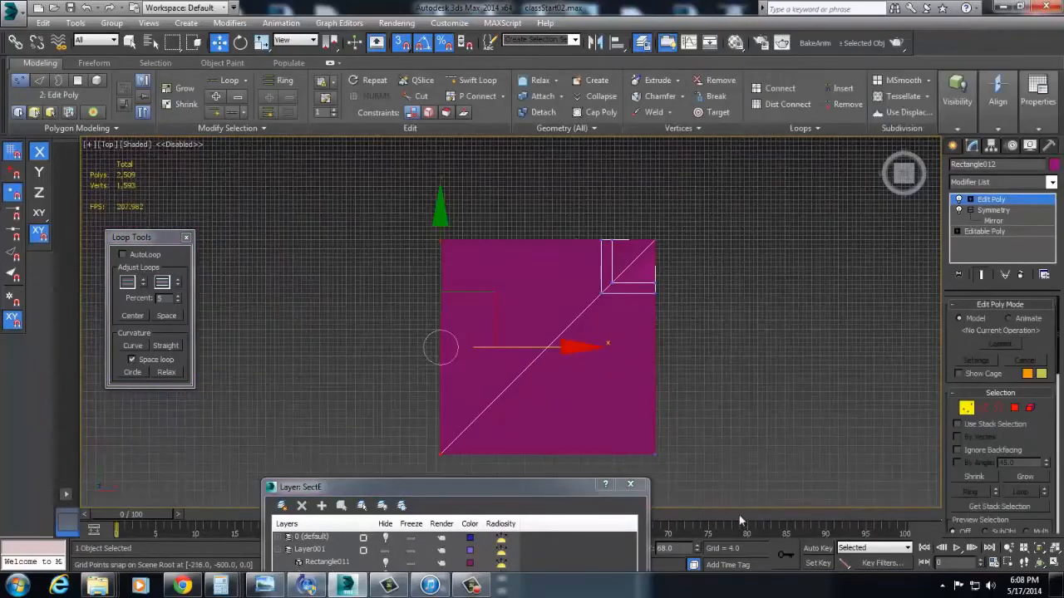
{"action": "scroll", "coordinate": [653, 248], "scroll_direction": "up", "scroll_amount": 5}
{"action": "middle_click_drag", "start_coordinate": [736, 415], "coordinate": [712, 396]}
{"action": "scroll", "coordinate": [641, 453], "scroll_direction": "up", "scroll_amount": 6}
{"action": "left_click_drag", "start_coordinate": [765, 290], "coordinate": [682, 362]}
{"action": "scroll", "coordinate": [698, 233], "scroll_direction": "down", "scroll_amount": 7}
{"action": "scroll", "coordinate": [575, 437], "scroll_direction": "down", "scroll_amount": 2}
{"action": "left_click_drag", "start_coordinate": [393, 436], "coordinate": [714, 486]}
{"action": "middle_click_drag", "start_coordinate": [742, 436], "coordinate": [767, 358]}
{"action": "scroll", "coordinate": [615, 403], "scroll_direction": "up", "scroll_amount": 6}
{"action": "scroll", "coordinate": [669, 354], "scroll_direction": "up", "scroll_amount": 3}
{"action": "middle_click_drag", "start_coordinate": [208, 285], "coordinate": [647, 309]}
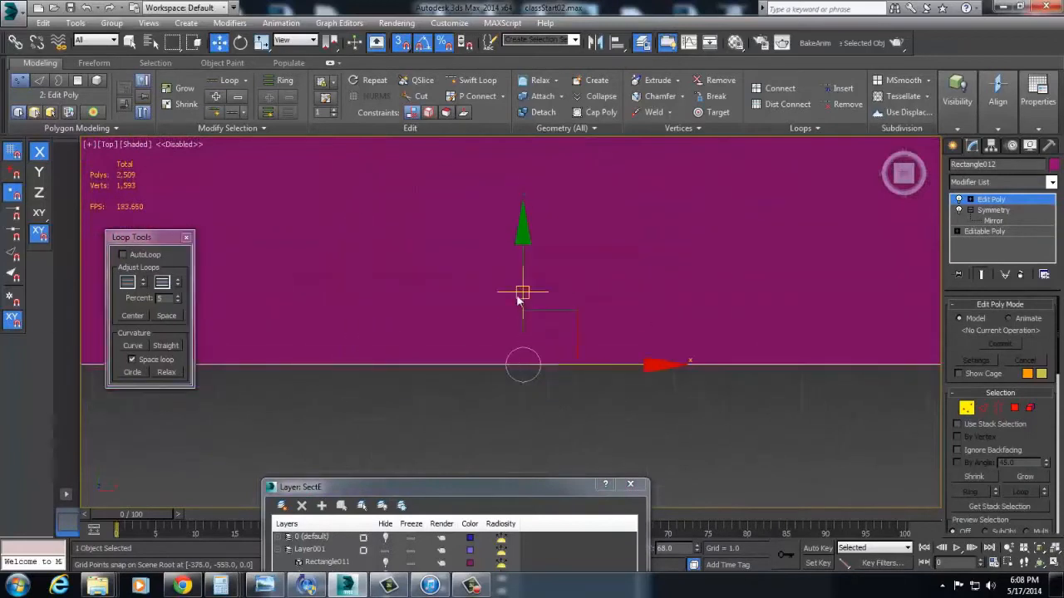
{"action": "middle_click_drag", "start_coordinate": [145, 265], "coordinate": [536, 272]}
{"action": "scroll", "coordinate": [562, 309], "scroll_direction": "down", "scroll_amount": 9}
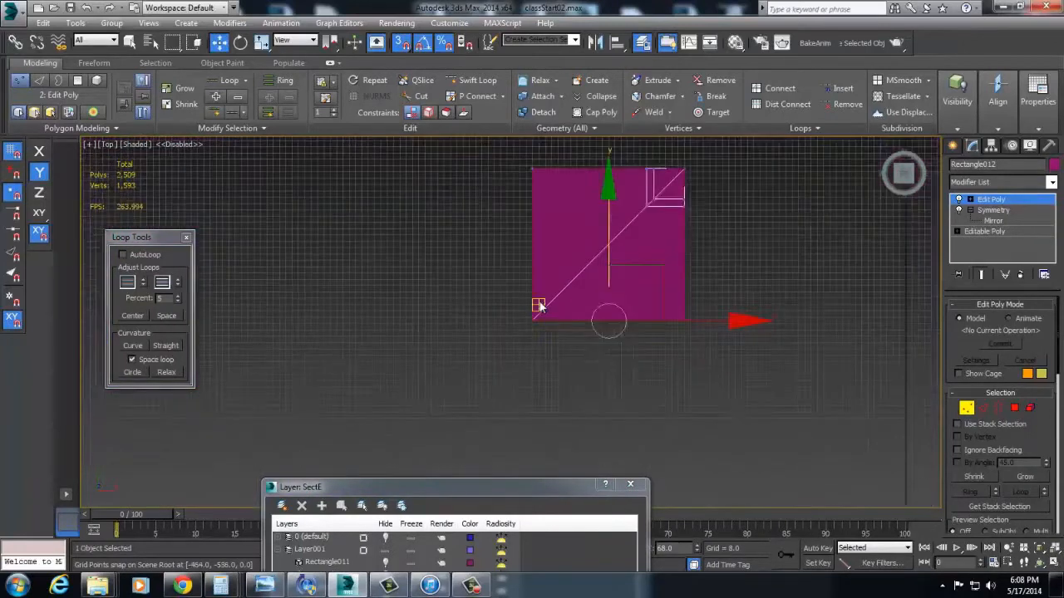
- Adjust the corner section's left-edge vertices along X to the grid and leave vertex editing
{"action": "middle_click_drag", "start_coordinate": [497, 162], "coordinate": [523, 206]}
{"action": "scroll", "coordinate": [550, 291], "scroll_direction": "up", "scroll_amount": 5}
{"action": "scroll", "coordinate": [637, 382], "scroll_direction": "up", "scroll_amount": 5}
{"action": "middle_click_drag", "start_coordinate": [691, 249], "coordinate": [601, 354]}
{"action": "left_click_drag", "start_coordinate": [596, 290], "coordinate": [526, 288]}
{"action": "middle_click_drag", "start_coordinate": [525, 289], "coordinate": [627, 302]}
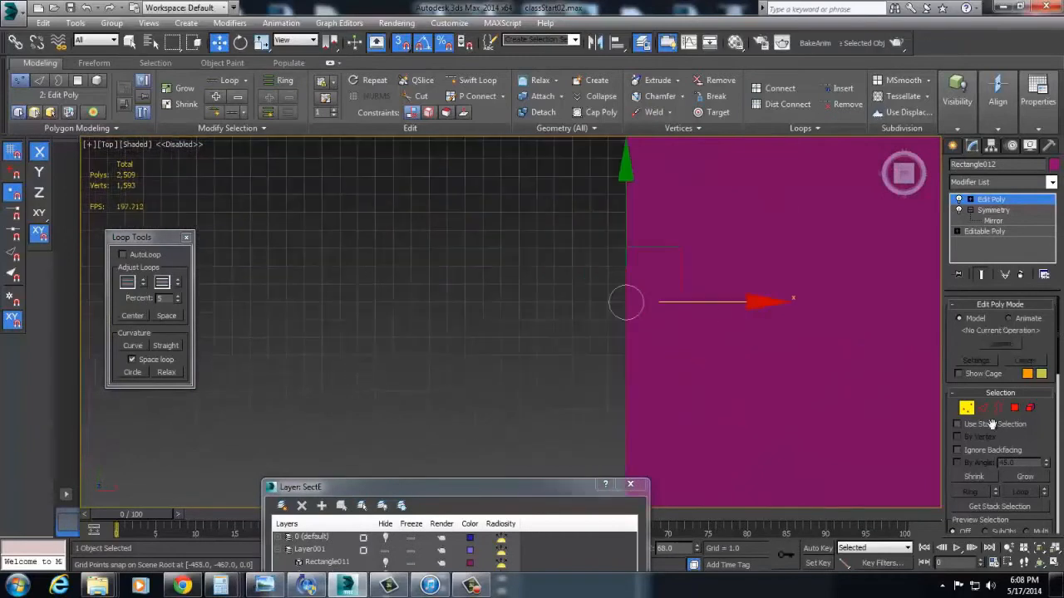
{"action": "left_click", "coordinate": [966, 408]}
- End the isolation of the corner section to bring back the other wall sections
{"action": "scroll", "coordinate": [689, 358], "scroll_direction": "down", "scroll_amount": 7}
{"action": "middle_click_drag", "start_coordinate": [695, 350], "coordinate": [733, 264], "text": "alt"}
{"action": "right_click", "coordinate": [751, 283]}
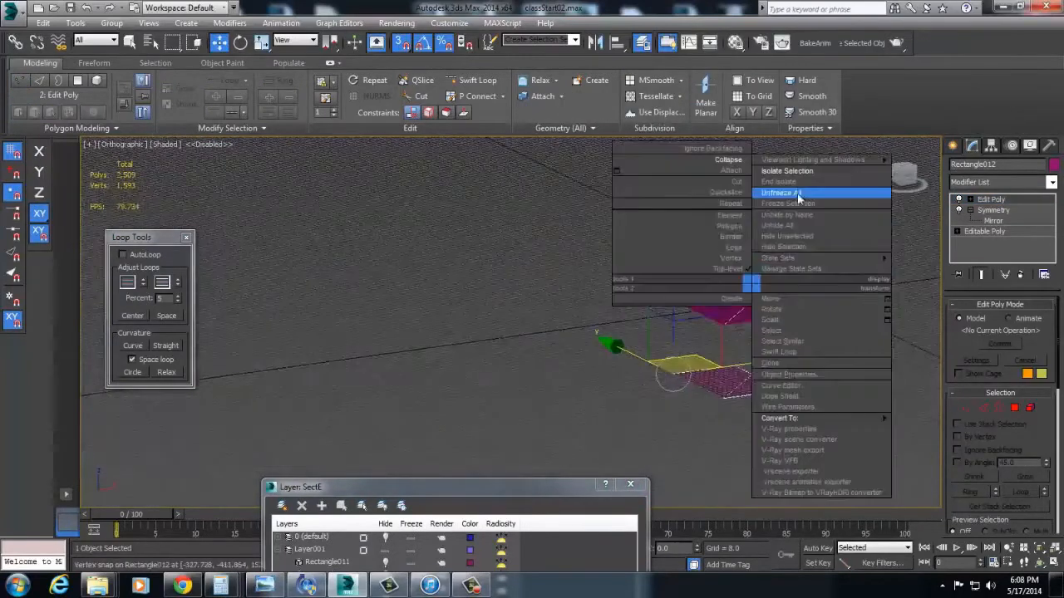
{"action": "left_click", "coordinate": [819, 182]}
{"action": "key", "text": "t"}
{"action": "scroll", "coordinate": [702, 341], "scroll_direction": "down", "scroll_amount": 4}
{"action": "middle_click_drag", "start_coordinate": [702, 342], "coordinate": [681, 394]}
{"action": "scroll", "coordinate": [492, 214], "scroll_direction": "up", "scroll_amount": 1}
{"action": "middle_click_drag", "start_coordinate": [492, 215], "coordinate": [591, 208], "text": "alt"}
{"action": "scroll", "coordinate": [740, 249], "scroll_direction": "up", "scroll_amount": 3}
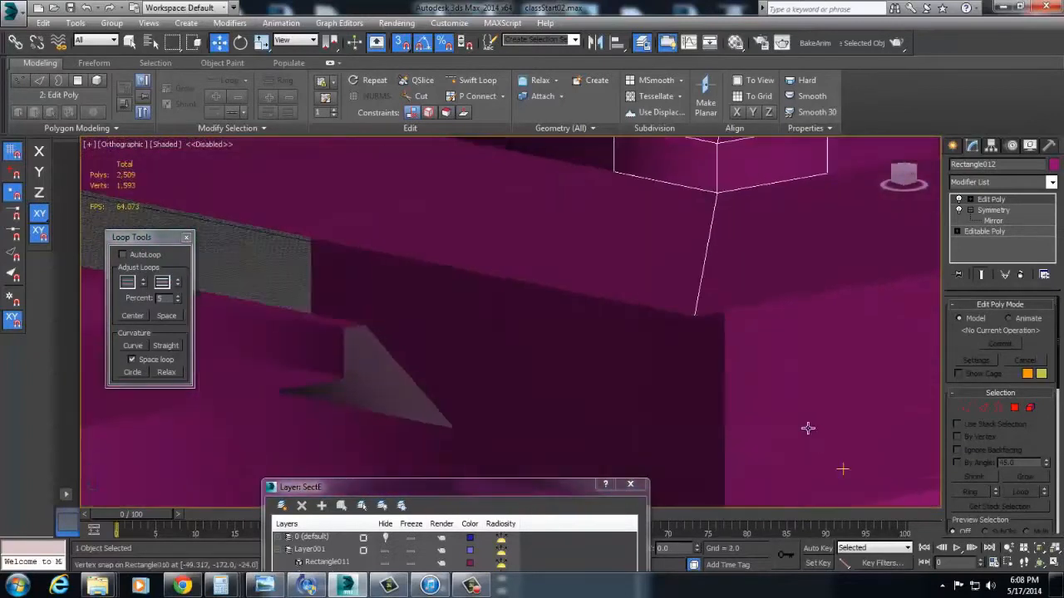
{"action": "scroll", "coordinate": [686, 349], "scroll_direction": "down", "scroll_amount": 5}
{"action": "middle_click_drag", "start_coordinate": [686, 349], "coordinate": [654, 476], "text": "alt"}
- Select the surplus pieces around the corner section together and delete them
{"action": "left_click_drag", "start_coordinate": [663, 445], "coordinate": [644, 352]}
{"action": "middle_click_drag", "start_coordinate": [758, 438], "coordinate": [584, 400], "text": "alt"}
{"action": "left_click", "coordinate": [609, 380], "text": "ctrl"}
{"action": "left_click", "coordinate": [700, 419], "text": "ctrl"}
{"action": "middle_click_drag", "start_coordinate": [623, 321], "coordinate": [635, 348], "text": "alt"}
{"action": "middle_click_drag", "start_coordinate": [643, 404], "coordinate": [655, 472]}
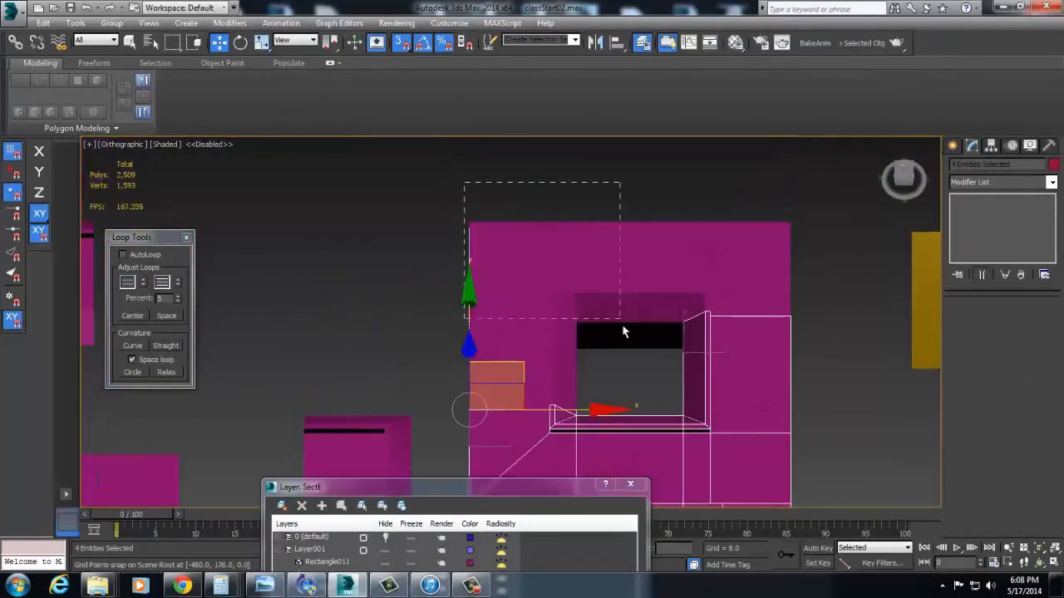
{"action": "left_click_drag", "start_coordinate": [609, 348], "coordinate": [610, 349]}
{"action": "key", "text": "Delete"}
{"action": "middle_click_drag", "start_coordinate": [688, 393], "coordinate": [679, 316]}
{"action": "scroll", "coordinate": [680, 316], "scroll_direction": "down", "scroll_amount": 3}
{"action": "left_click", "coordinate": [530, 336]}
{"action": "left_click", "coordinate": [356, 252]}
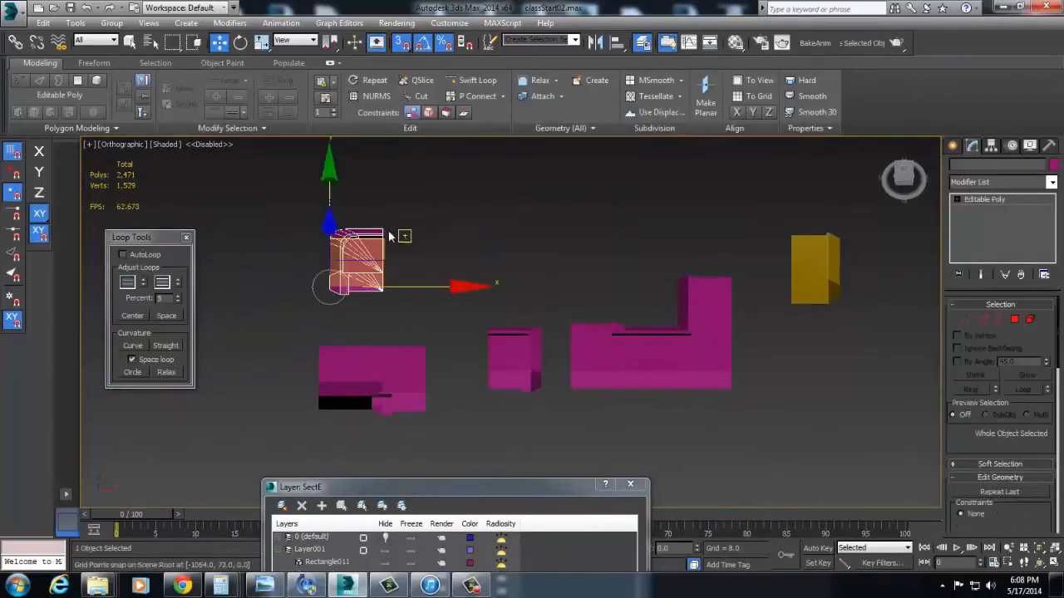
{"action": "left_click_drag", "start_coordinate": [383, 242], "coordinate": [639, 265]}
{"action": "right_click", "coordinate": [639, 265]}
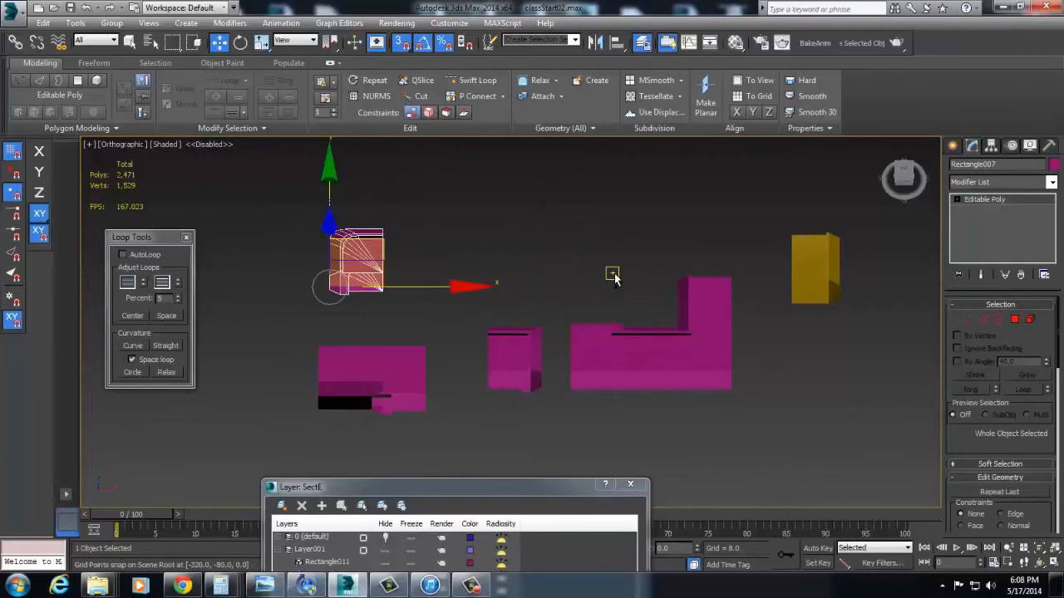
- Delete the wide wall section standing beside the small corner piece
{"action": "left_click", "coordinate": [792, 272]}
{"action": "middle_click_drag", "start_coordinate": [792, 272], "coordinate": [789, 212], "text": "alt"}
{"action": "left_click", "coordinate": [663, 312]}
{"action": "scroll", "coordinate": [663, 313], "scroll_direction": "up", "scroll_amount": 2}
{"action": "middle_click_drag", "start_coordinate": [663, 312], "coordinate": [760, 365]}
{"action": "middle_click_drag", "start_coordinate": [376, 368], "coordinate": [725, 372], "text": "alt"}
{"action": "left_click", "coordinate": [752, 337]}
{"action": "left_click", "coordinate": [819, 270]}
{"action": "left_click", "coordinate": [555, 321]}
{"action": "key", "text": "Delete"}
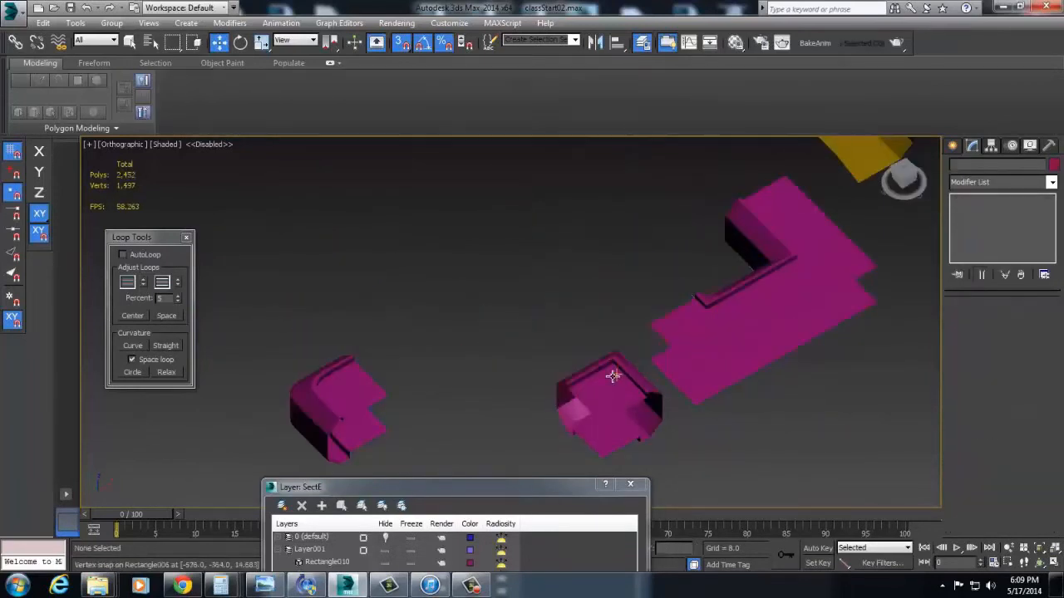
- Examine the remaining wall sections individually from several angles and from the top
{"action": "left_click", "coordinate": [613, 377]}
{"action": "middle_click_drag", "start_coordinate": [615, 374], "coordinate": [708, 359], "text": "alt"}
{"action": "left_click", "coordinate": [746, 282]}
{"action": "left_click", "coordinate": [748, 211]}
{"action": "left_click", "coordinate": [697, 312]}
{"action": "scroll", "coordinate": [697, 312], "scroll_direction": "down", "scroll_amount": 2}
{"action": "left_click", "coordinate": [618, 415]}
{"action": "left_click", "coordinate": [575, 433]}
{"action": "key", "text": "t"}
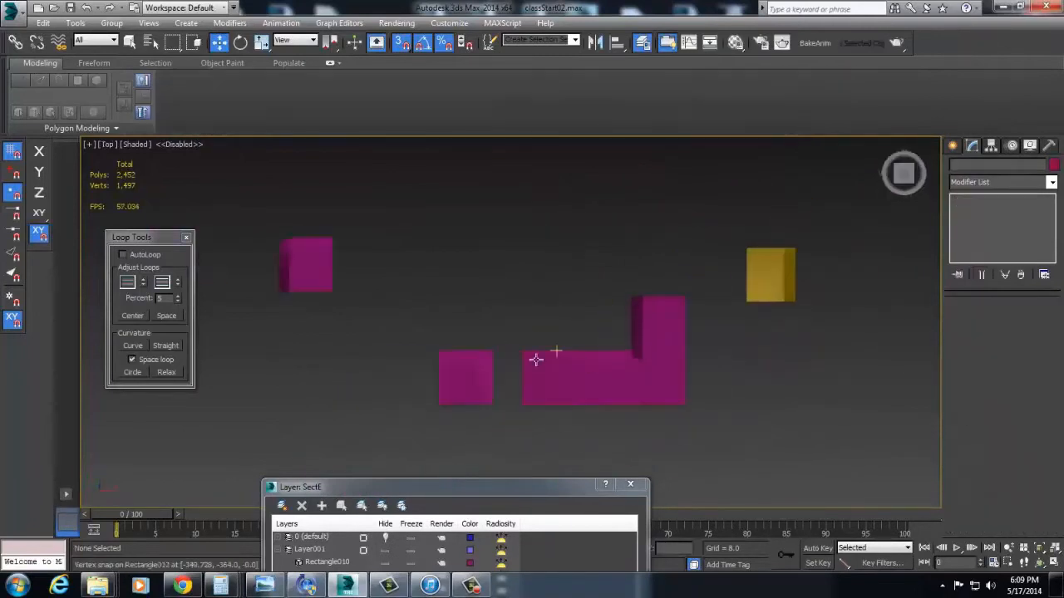
{"action": "middle_click_drag", "start_coordinate": [581, 365], "coordinate": [678, 385]}
{"action": "scroll", "coordinate": [637, 382], "scroll_direction": "up", "scroll_amount": 2}
{"action": "middle_click_drag", "start_coordinate": [710, 328], "coordinate": [684, 361]}
{"action": "scroll", "coordinate": [638, 268], "scroll_direction": "up", "scroll_amount": 1}
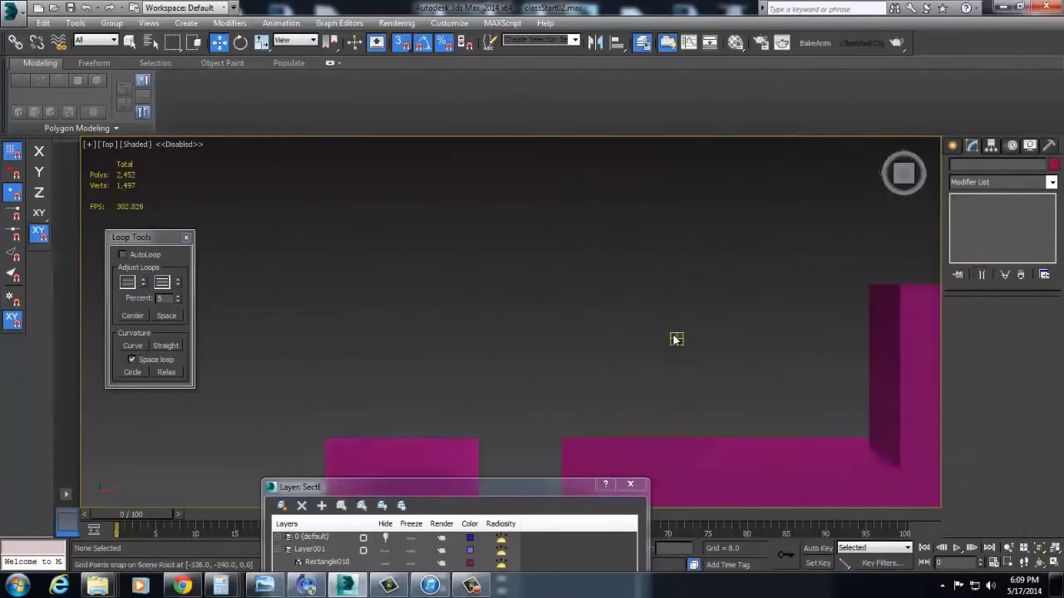
- Clone a wall section once as an instance beside the other sections in the top view
{"action": "middle_click_drag", "start_coordinate": [660, 309], "coordinate": [570, 299], "text": "alt"}
{"action": "left_click", "coordinate": [765, 309]}
{"action": "scroll", "coordinate": [764, 309], "scroll_direction": "down", "scroll_amount": 2}
{"action": "key", "text": "t"}
{"action": "scroll", "coordinate": [565, 312], "scroll_direction": "down", "scroll_amount": 3}
{"action": "left_click", "coordinate": [495, 282]}
{"action": "scroll", "coordinate": [494, 282], "scroll_direction": "up", "scroll_amount": 3}
{"action": "left_click_drag", "start_coordinate": [518, 286], "coordinate": [640, 366], "text": "shift"}
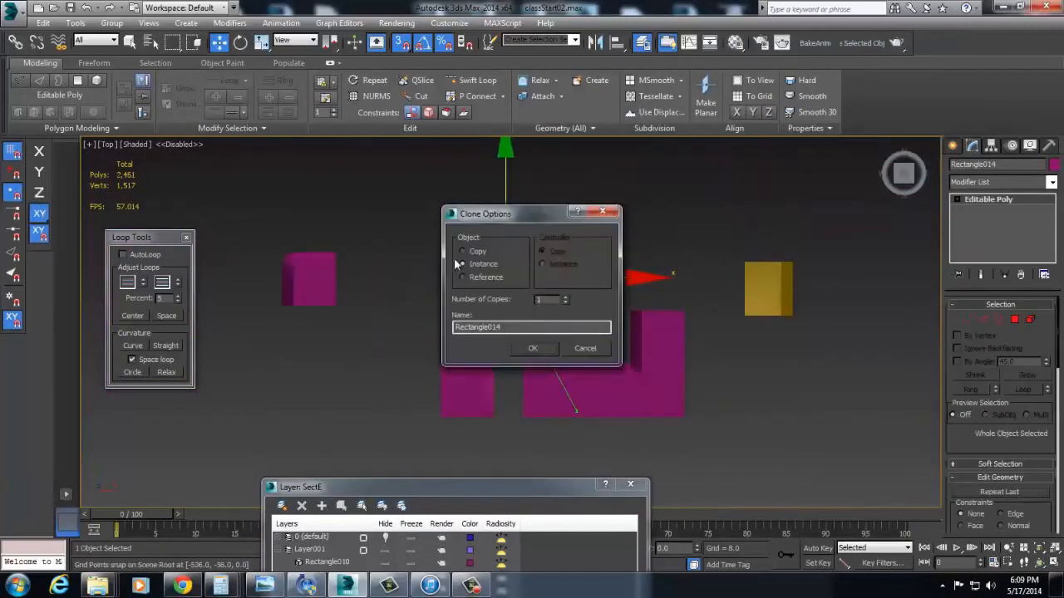
{"action": "left_click", "coordinate": [538, 350]}
{"action": "scroll", "coordinate": [677, 285], "scroll_direction": "up", "scroll_amount": 7}
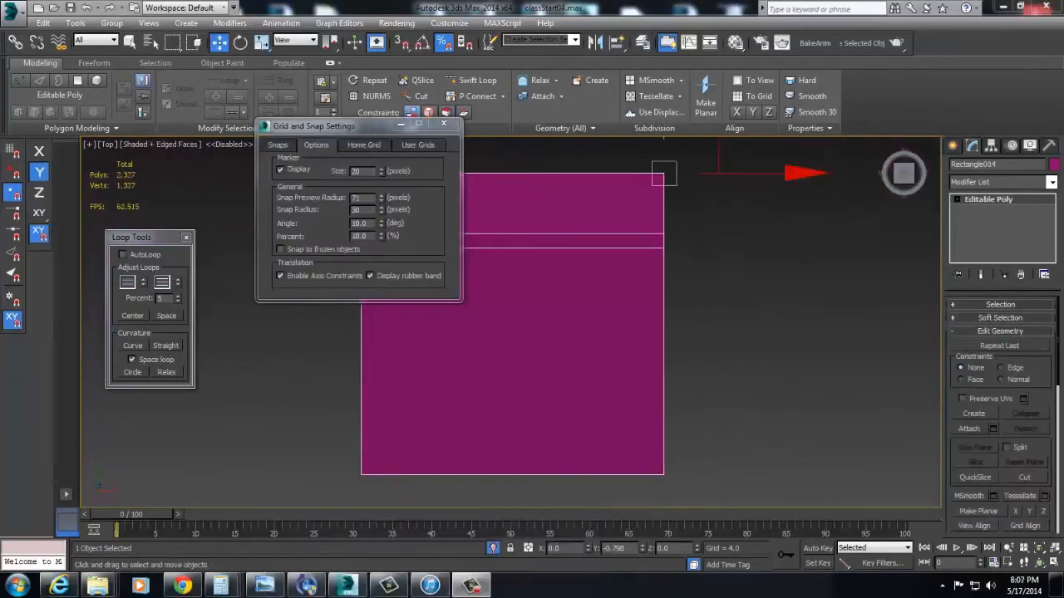
- Create a 12-sided cylinder centred on the wall section's top-right corner, about 62 in radius and about 166 high
{"action": "middle_click_drag", "start_coordinate": [553, 319], "coordinate": [634, 326], "text": "alt"}
{"action": "key", "text": "t"}
{"action": "right_click", "coordinate": [680, 287]}
{"action": "left_click", "coordinate": [954, 146]}
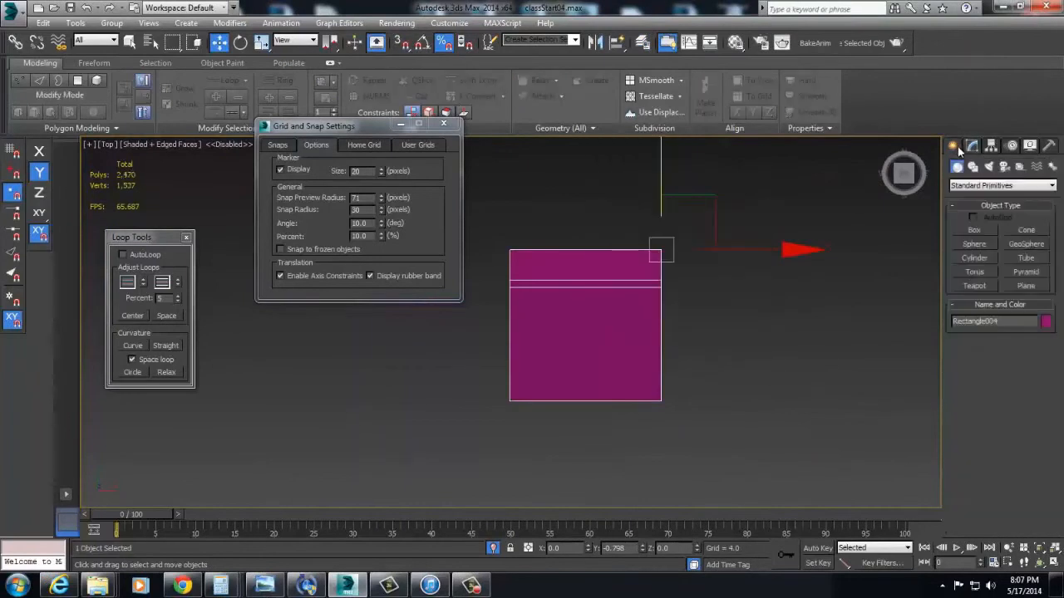
{"action": "left_click", "coordinate": [972, 258]}
{"action": "left_click_drag", "start_coordinate": [665, 248], "coordinate": [659, 288]}
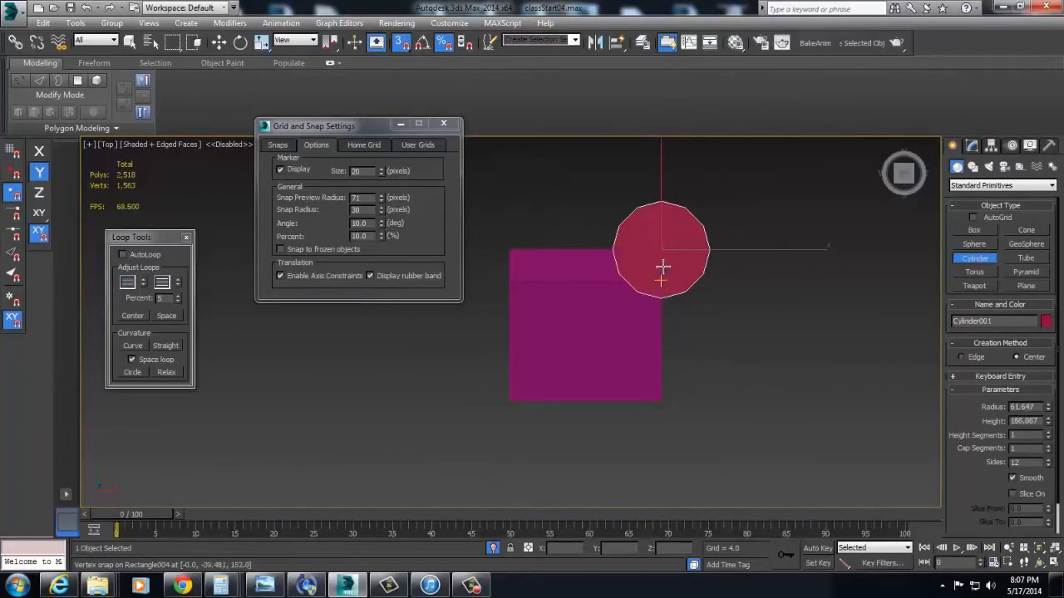
- Move the cylinder down along Z to -24, snapping it level with the wall section's base
{"action": "middle_click_drag", "start_coordinate": [661, 265], "coordinate": [636, 302], "text": "alt"}
{"action": "key", "text": "w"}
{"action": "left_click_drag", "start_coordinate": [658, 192], "coordinate": [653, 434]}
{"action": "key", "text": "t"}
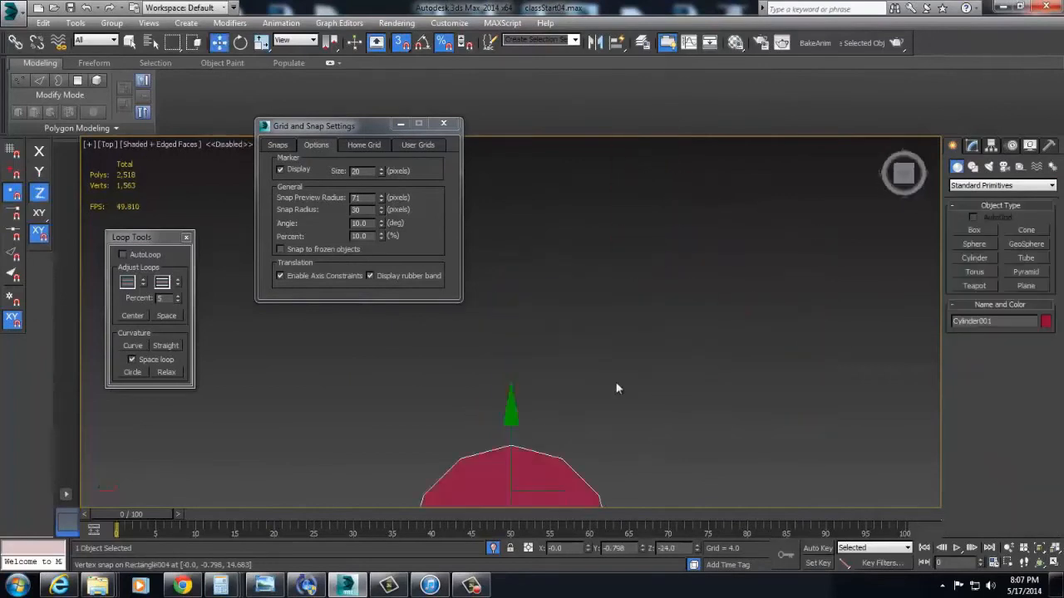
{"action": "key", "text": "z"}
{"action": "left_click", "coordinate": [390, 426]}
{"action": "scroll", "coordinate": [389, 425], "scroll_direction": "down", "scroll_amount": 4}
{"action": "left_click_drag", "start_coordinate": [532, 317], "coordinate": [622, 365], "text": "shift"}
{"action": "left_click", "coordinate": [585, 349]}
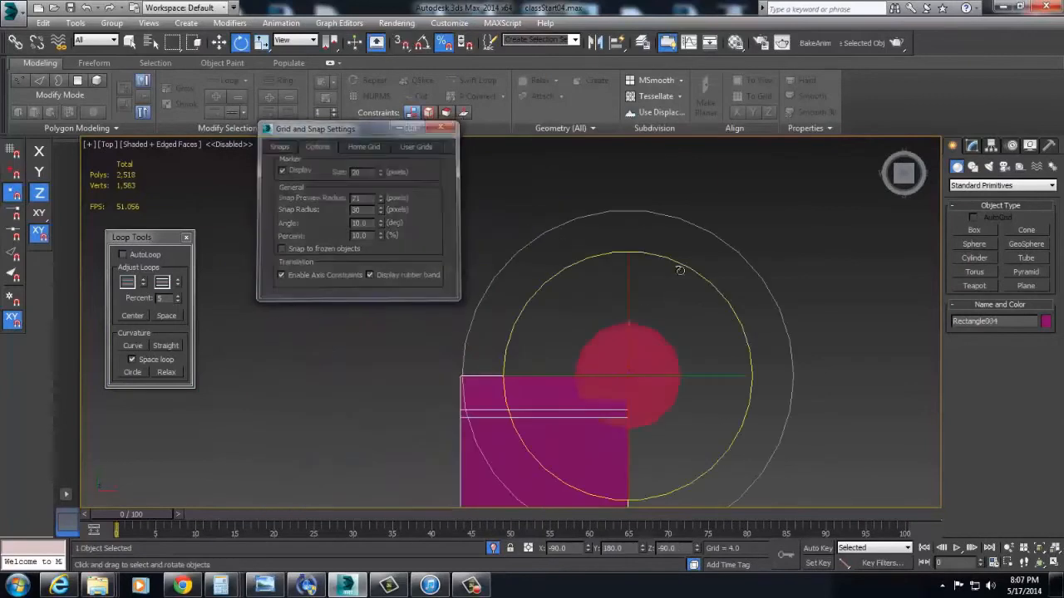
- Close the snap settings and try three instances of the wall section, rotated around its pivot in -90° increments
{"action": "left_click", "coordinate": [443, 124]}
{"action": "mouse_move", "coordinate": [580, 217]}
{"action": "left_mouse_down", "text": "shift"}
{"action": "mouse_move", "coordinate": [621, 264]}
{"action": "mouse_move", "coordinate": [622, 228]}
{"action": "mouse_move", "coordinate": [541, 376]}
{"action": "left_mouse_up", "text": "shift"}
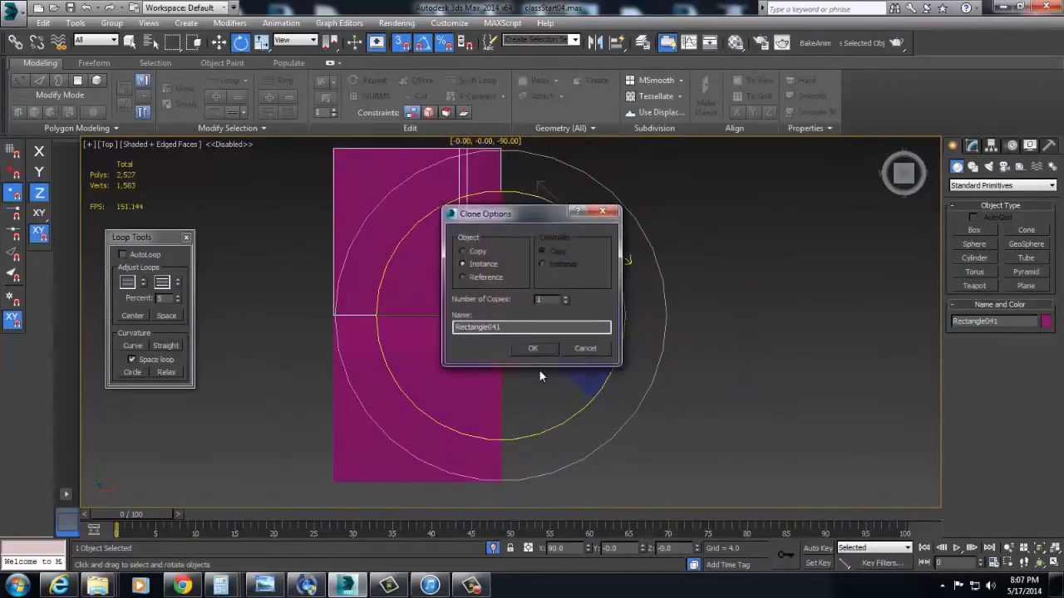
{"action": "left_click", "coordinate": [565, 297]}
{"action": "left_click", "coordinate": [549, 348]}
{"action": "mouse_move", "coordinate": [546, 344]}
{"action": "middle_mouse_down", "text": "alt"}
{"action": "mouse_move", "coordinate": [560, 268]}
{"action": "mouse_move", "coordinate": [463, 368]}
{"action": "mouse_move", "coordinate": [527, 448]}
{"action": "middle_mouse_up", "text": "alt"}
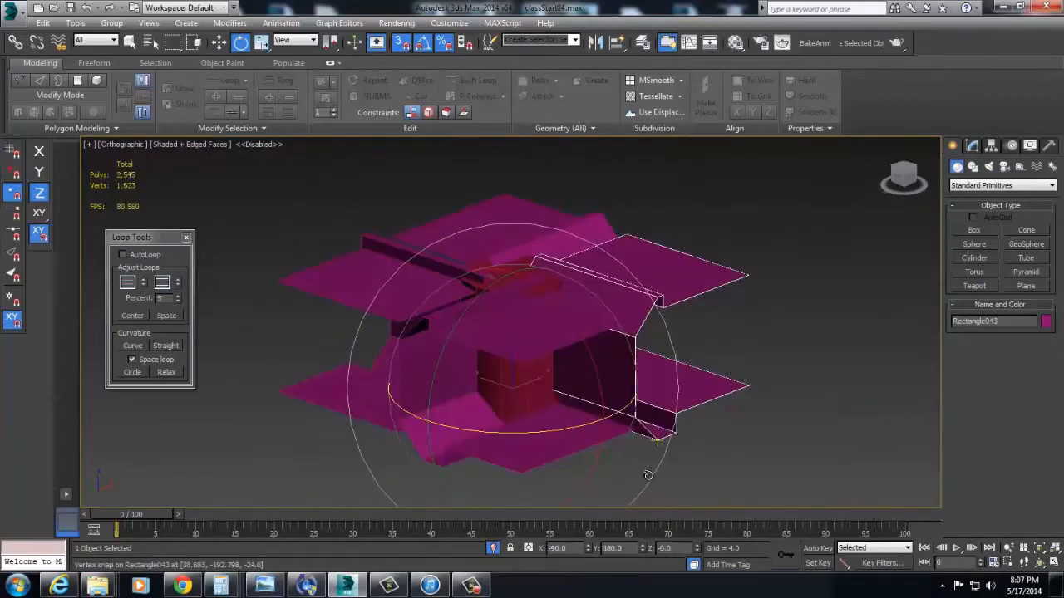
{"action": "key", "text": "t"}
{"action": "scroll", "coordinate": [684, 318], "scroll_direction": "down", "scroll_amount": 2}
{"action": "middle_click_drag", "start_coordinate": [684, 318], "coordinate": [691, 422]}
{"action": "middle_click_drag", "start_coordinate": [678, 263], "coordinate": [493, 361], "text": "alt"}
{"action": "key", "text": "t"}
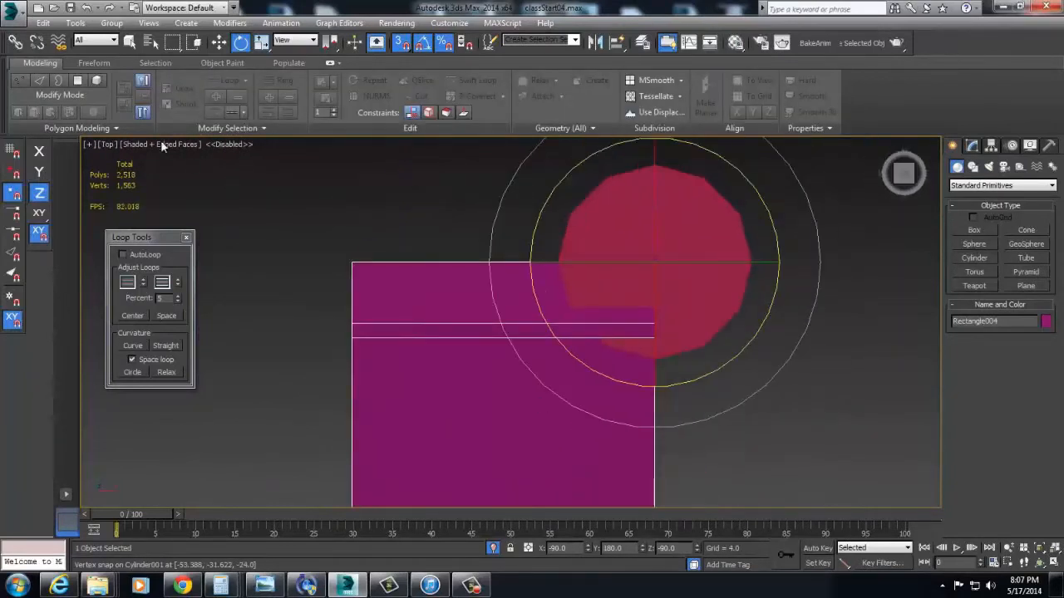
- Show the top view in wireframe and convert the cylinder to Editable Poly
{"action": "left_click", "coordinate": [163, 144]}
{"action": "left_click", "coordinate": [200, 253]}
{"action": "left_click", "coordinate": [742, 282]}
{"action": "right_click", "coordinate": [754, 281]}
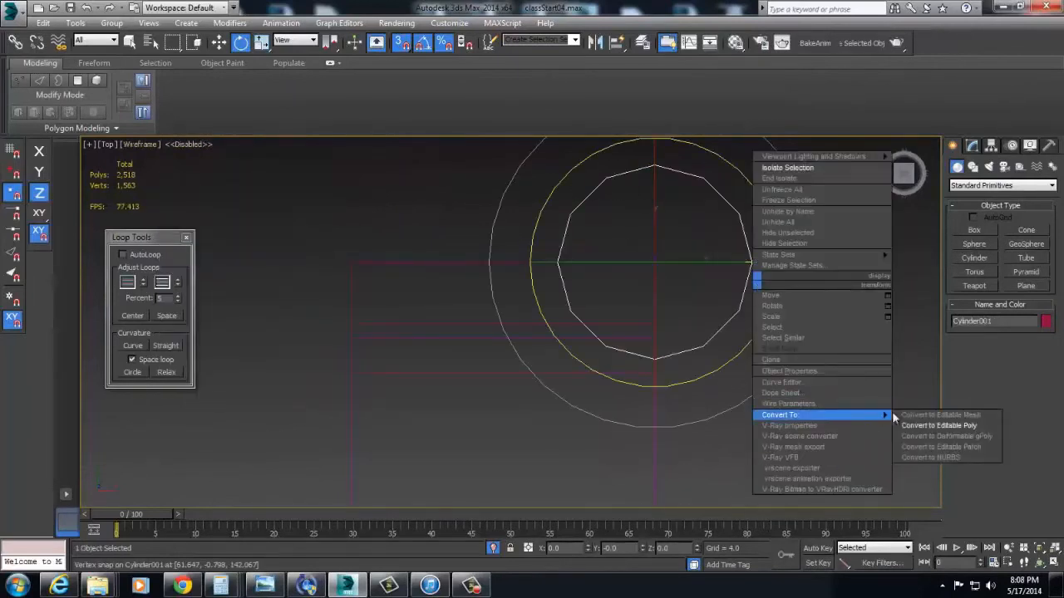
{"action": "left_click", "coordinate": [938, 426]}
- Try cutting the cylinder's cap from its outer vertices to the centre to mark off a quarter
{"action": "mouse_move", "coordinate": [681, 230]}
{"action": "middle_mouse_down", "text": "alt"}
{"action": "mouse_move", "coordinate": [642, 294]}
{"action": "mouse_move", "coordinate": [668, 235]}
{"action": "middle_mouse_up", "text": "alt"}
{"action": "right_click", "coordinate": [661, 228]}
{"action": "left_click", "coordinate": [644, 103]}
{"action": "middle_click_drag", "start_coordinate": [683, 352], "coordinate": [720, 404], "text": "alt"}
{"action": "key", "text": "t"}
{"action": "scroll", "coordinate": [717, 410], "scroll_direction": "down", "scroll_amount": 3}
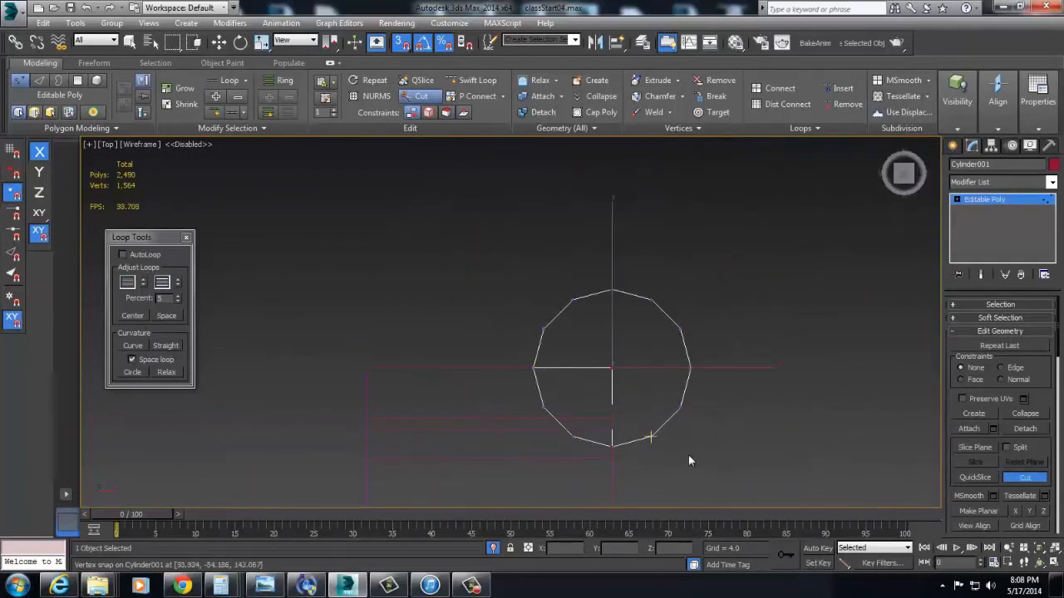
{"action": "right_click", "coordinate": [584, 342]}
- Delete the cylinder's caps and surplus side polygons, leaving only the three-sided quarter beside the wall section
{"action": "key", "text": "f"}
{"action": "key", "text": "4"}
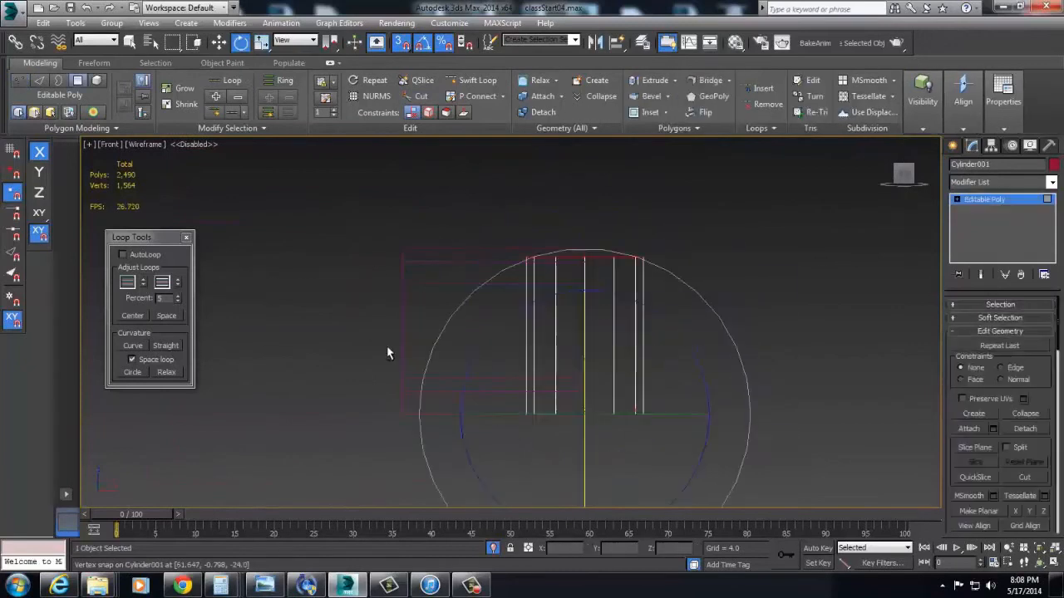
{"action": "middle_click_drag", "start_coordinate": [344, 352], "coordinate": [515, 400], "text": "alt"}
{"action": "middle_click_drag", "start_coordinate": [663, 306], "coordinate": [615, 354], "text": "alt"}
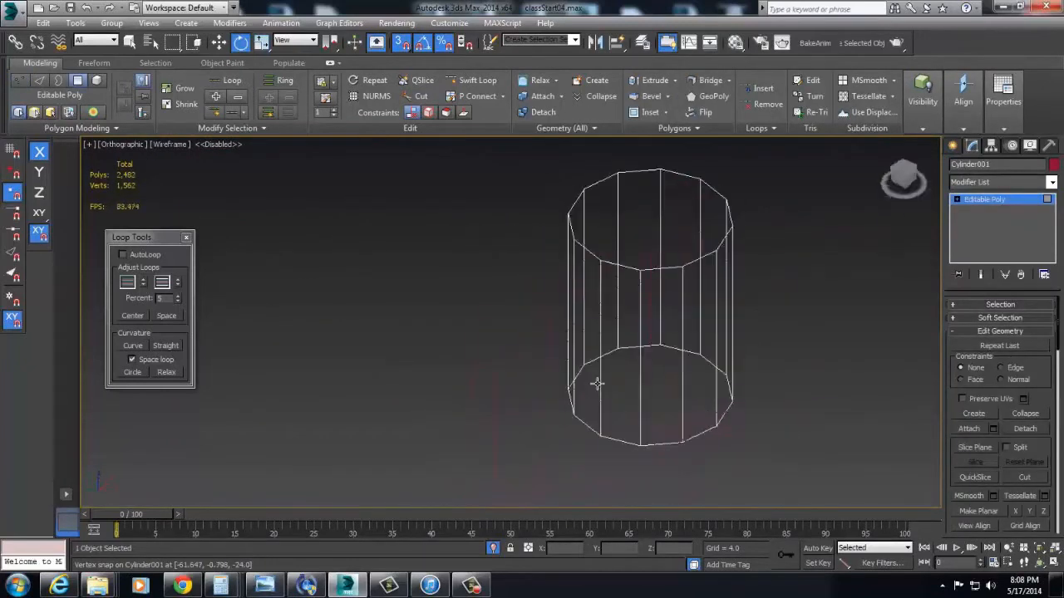
{"action": "key", "text": "t"}
{"action": "left_click_drag", "start_coordinate": [607, 247], "coordinate": [605, 244]}
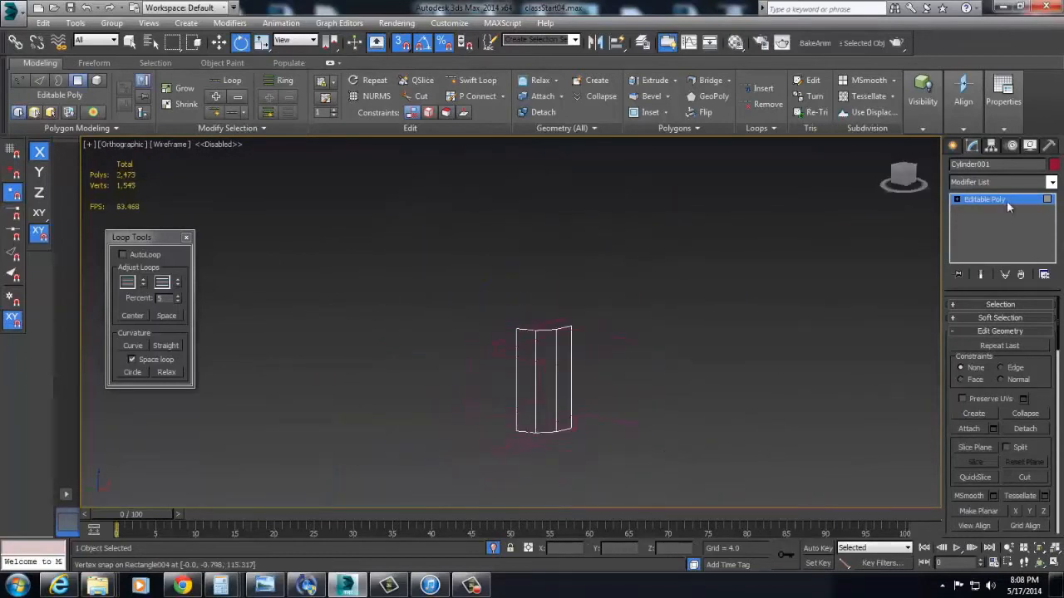
{"action": "left_click", "coordinate": [630, 421]}
- Show the view shaded with edged faces and examine how the quarter cylinder meets the wall section
{"action": "left_click", "coordinate": [733, 366]}
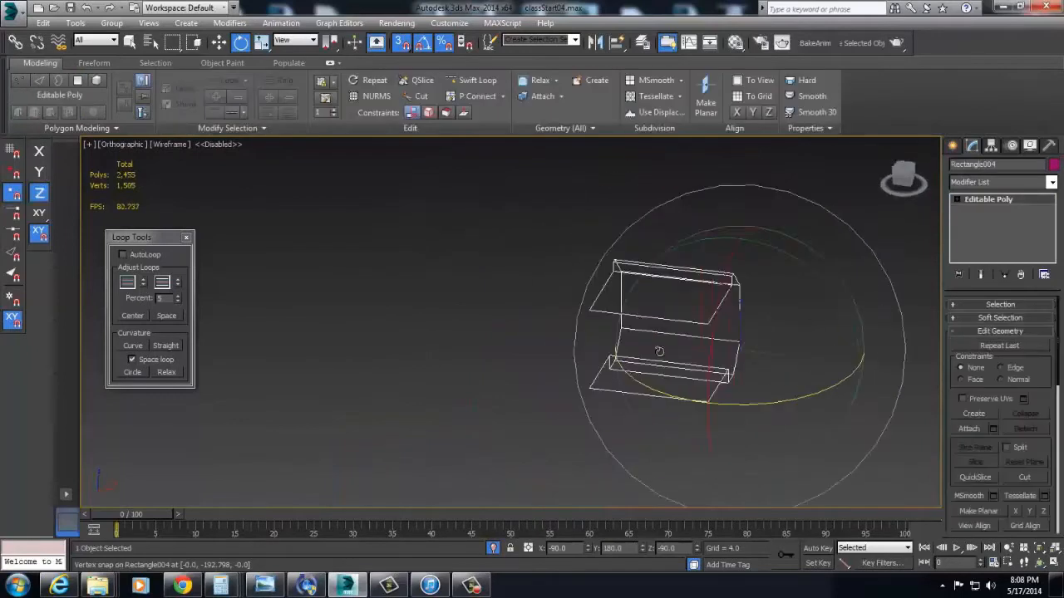
{"action": "left_click", "coordinate": [177, 145]}
{"action": "left_click", "coordinate": [213, 173]}
{"action": "key", "text": "z"}
{"action": "mouse_move", "coordinate": [570, 358]}
{"action": "middle_mouse_down", "text": "alt"}
{"action": "mouse_move", "coordinate": [736, 373]}
{"action": "mouse_move", "coordinate": [546, 357]}
{"action": "mouse_move", "coordinate": [616, 352]}
{"action": "middle_mouse_up", "text": "alt"}
{"action": "middle_click_drag", "start_coordinate": [541, 321], "coordinate": [476, 401], "text": "alt"}
- Delete the quarter cylinder from the scene
{"action": "left_click", "coordinate": [729, 330]}
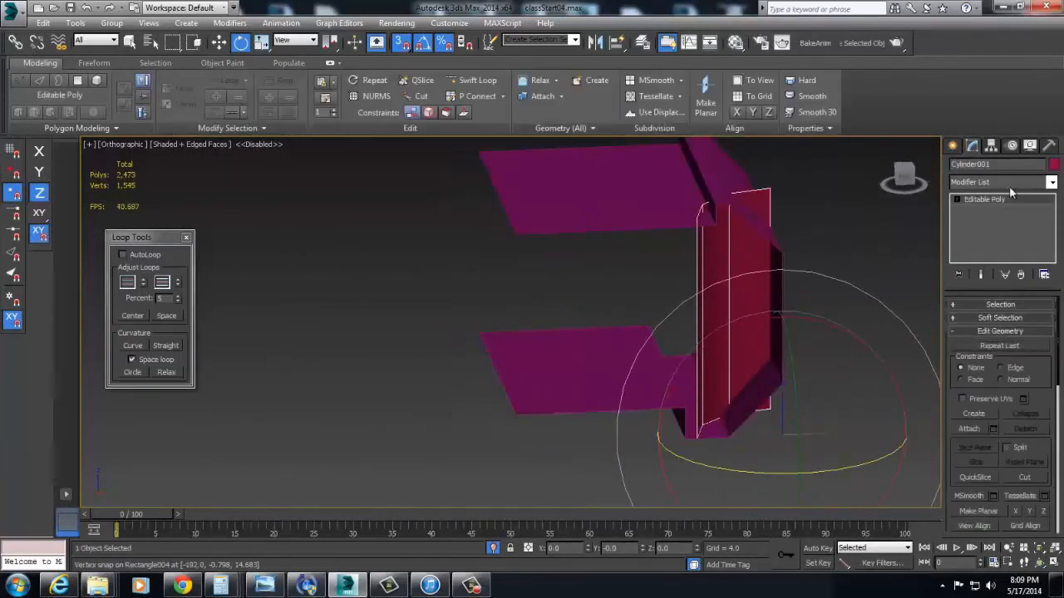
{"action": "key", "text": "t"}
{"action": "scroll", "coordinate": [764, 353], "scroll_direction": "up", "scroll_amount": 5}
{"action": "scroll", "coordinate": [790, 395], "scroll_direction": "down", "scroll_amount": 2}
{"action": "key", "text": "Delete"}
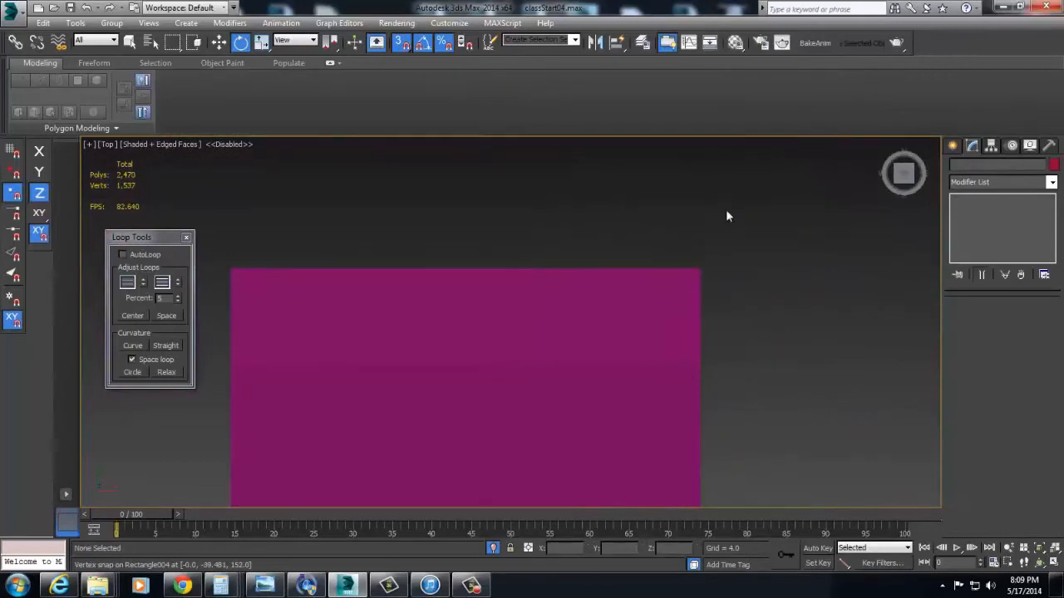
- In a wireframe top view, create a 12-sided cylinder centred on the wall section's pivot corner, about 133 in radius and 116 high
{"action": "left_click", "coordinate": [106, 145]}
{"action": "left_click", "coordinate": [158, 144]}
{"action": "left_click", "coordinate": [158, 144]}
{"action": "left_click", "coordinate": [203, 253]}
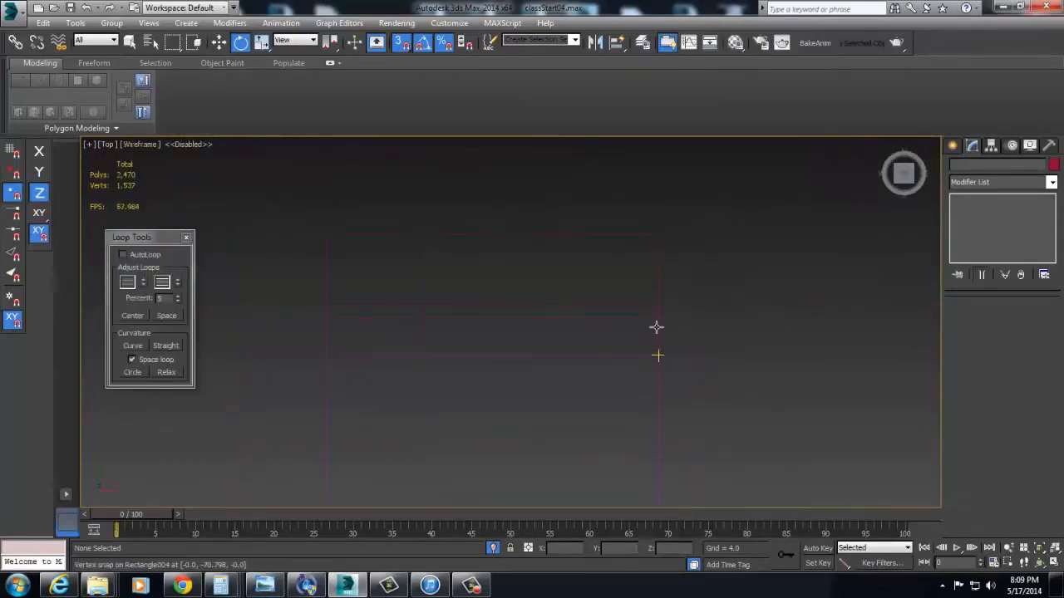
{"action": "right_click", "coordinate": [658, 227]}
{"action": "left_click", "coordinate": [953, 145]}
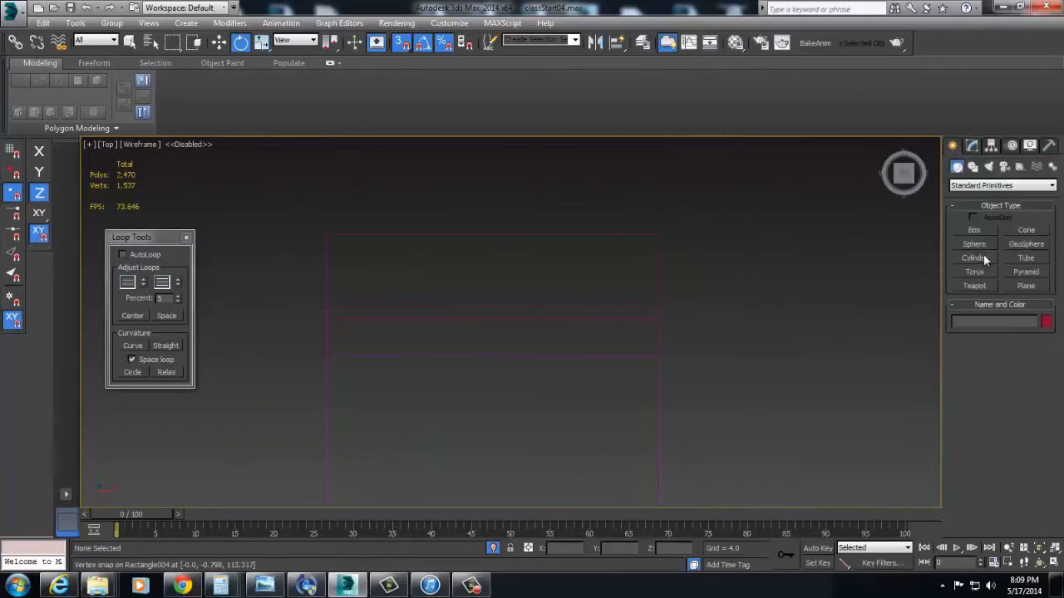
{"action": "left_click", "coordinate": [974, 258]}
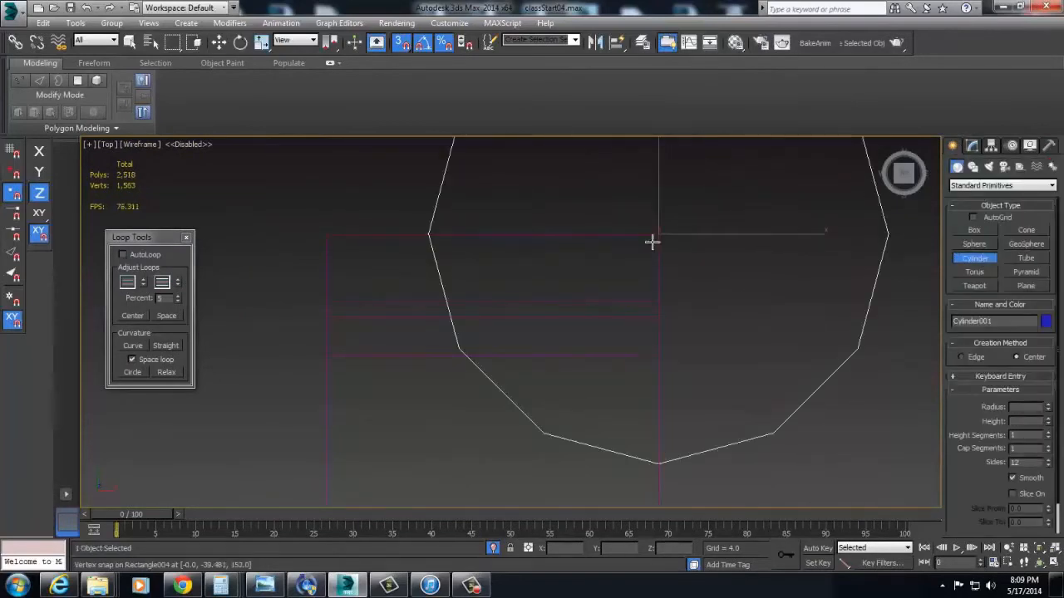
{"action": "middle_click_drag", "start_coordinate": [681, 328], "coordinate": [619, 290], "text": "alt"}
{"action": "scroll", "coordinate": [639, 294], "scroll_direction": "down", "scroll_amount": 1}
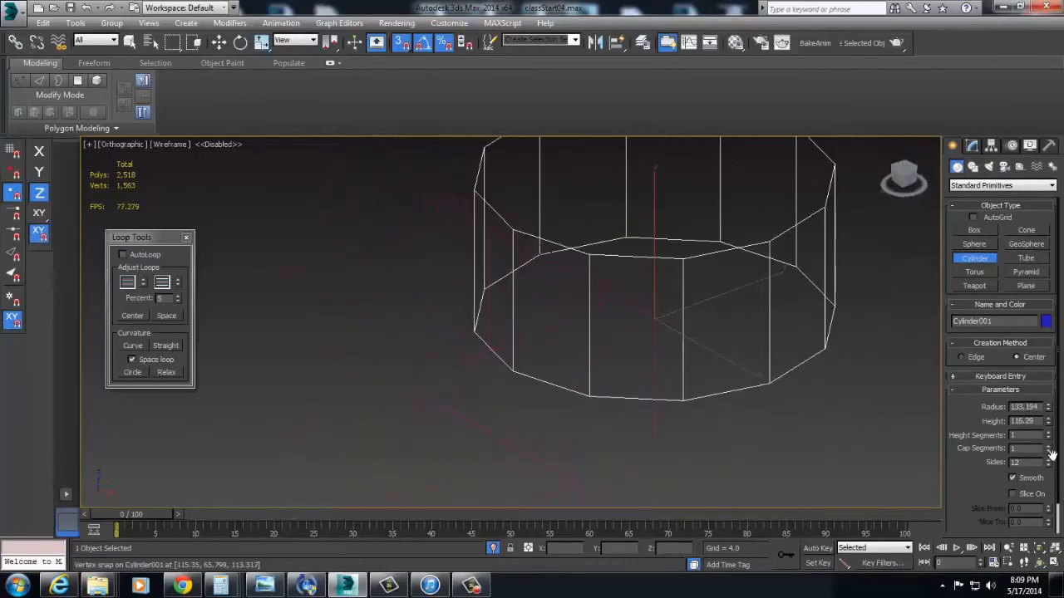
- Set the cylinder's radius to 70 so its edge meets the wall section's inner line
{"action": "key", "text": "t"}
{"action": "key", "text": "z"}
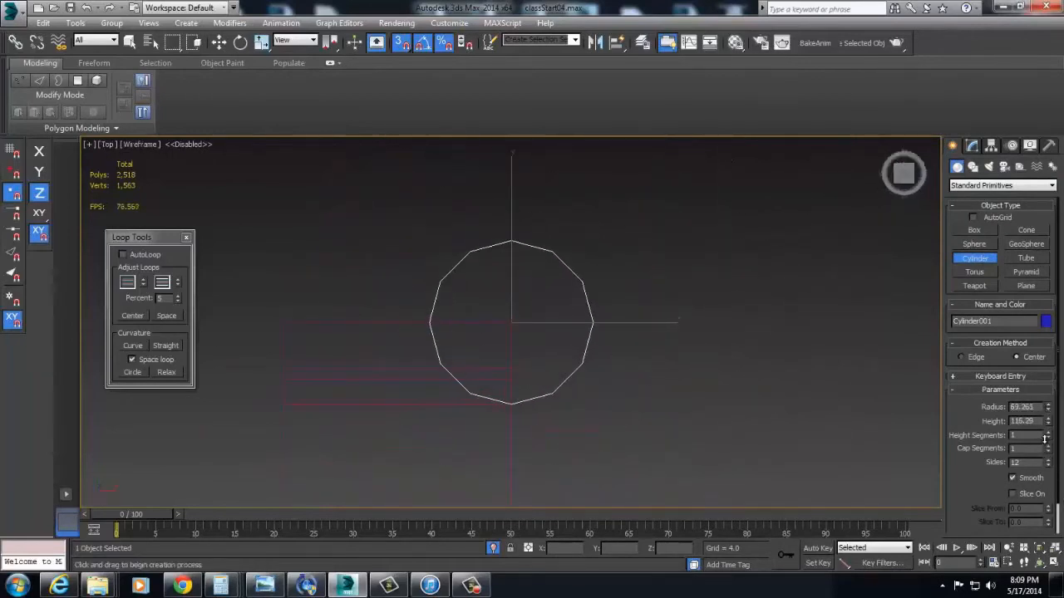
{"action": "scroll", "coordinate": [657, 416], "scroll_direction": "up", "scroll_amount": 5}
{"action": "scroll", "coordinate": [537, 408], "scroll_direction": "up", "scroll_amount": 5}
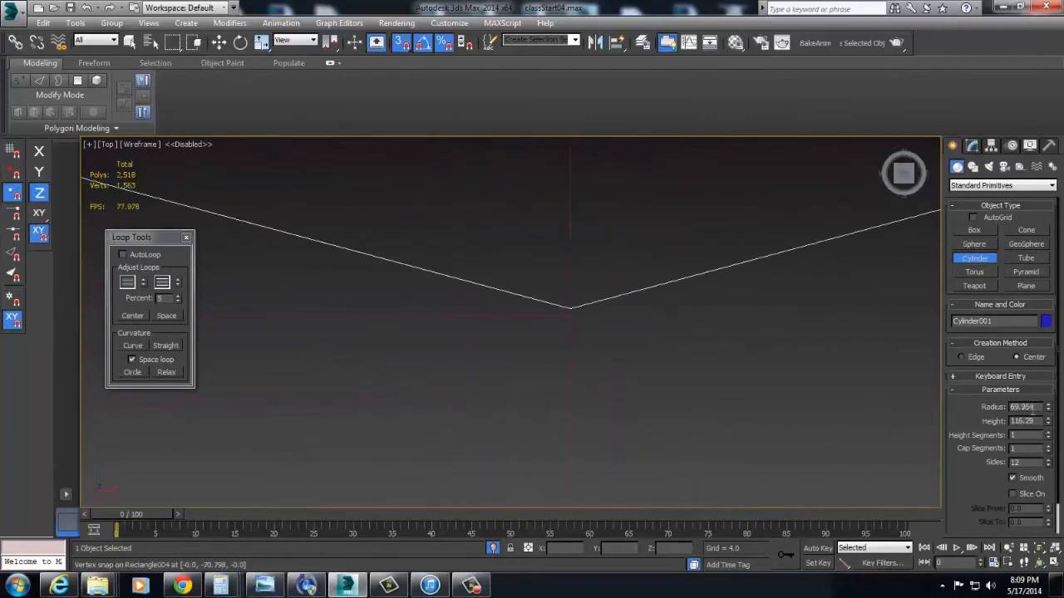
{"action": "scroll", "coordinate": [648, 415], "scroll_direction": "down", "scroll_amount": 8}
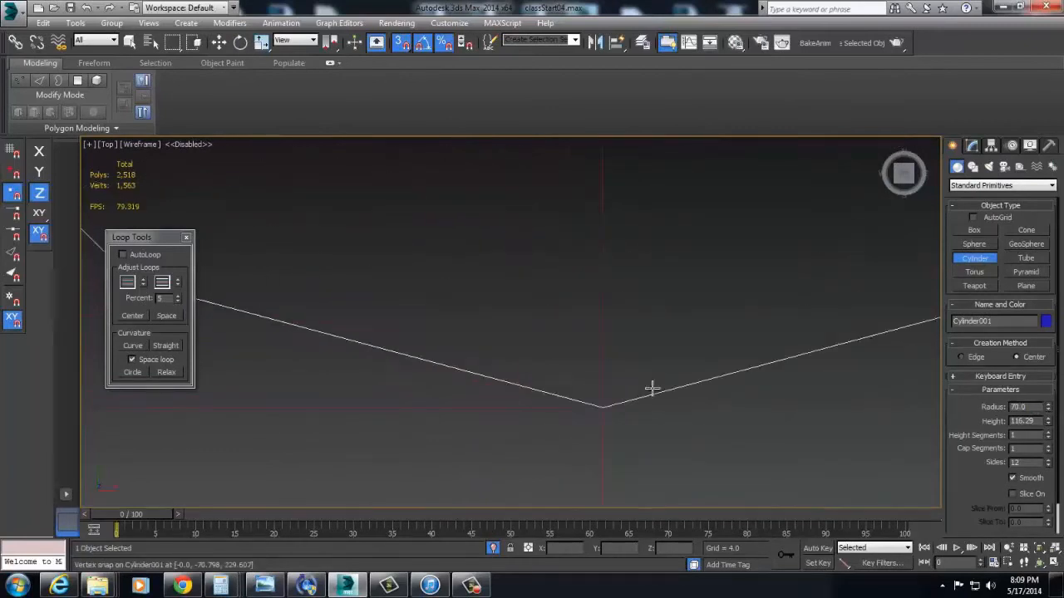
- Convert the new cylinder to Editable Poly
{"action": "middle_click_drag", "start_coordinate": [671, 347], "coordinate": [681, 362]}
{"action": "right_click", "coordinate": [734, 304]}
{"action": "right_click", "coordinate": [719, 314]}
{"action": "mouse_move", "coordinate": [827, 447]}
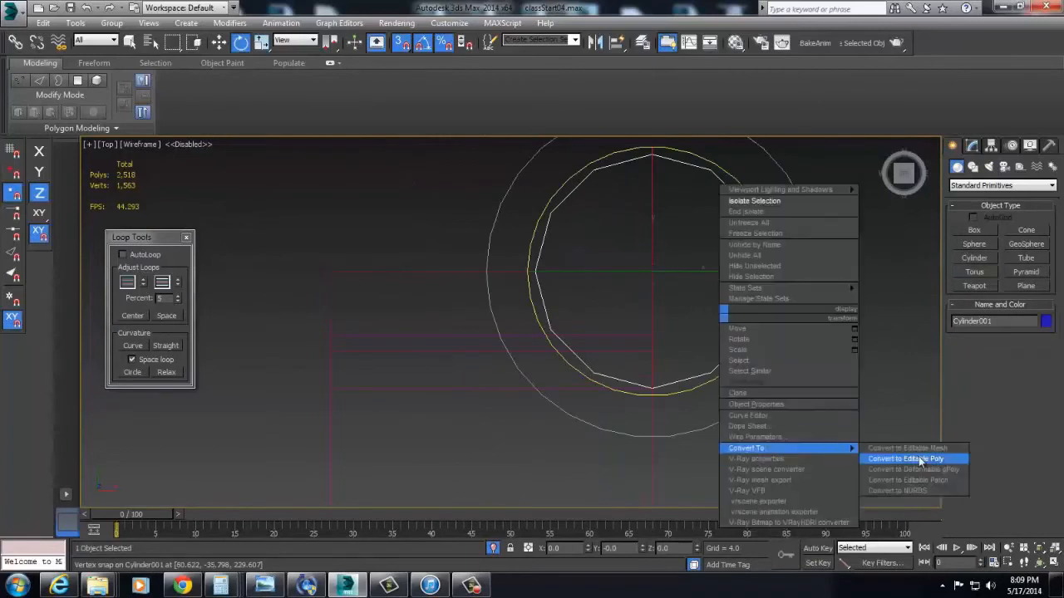
{"action": "left_click", "coordinate": [915, 448]}
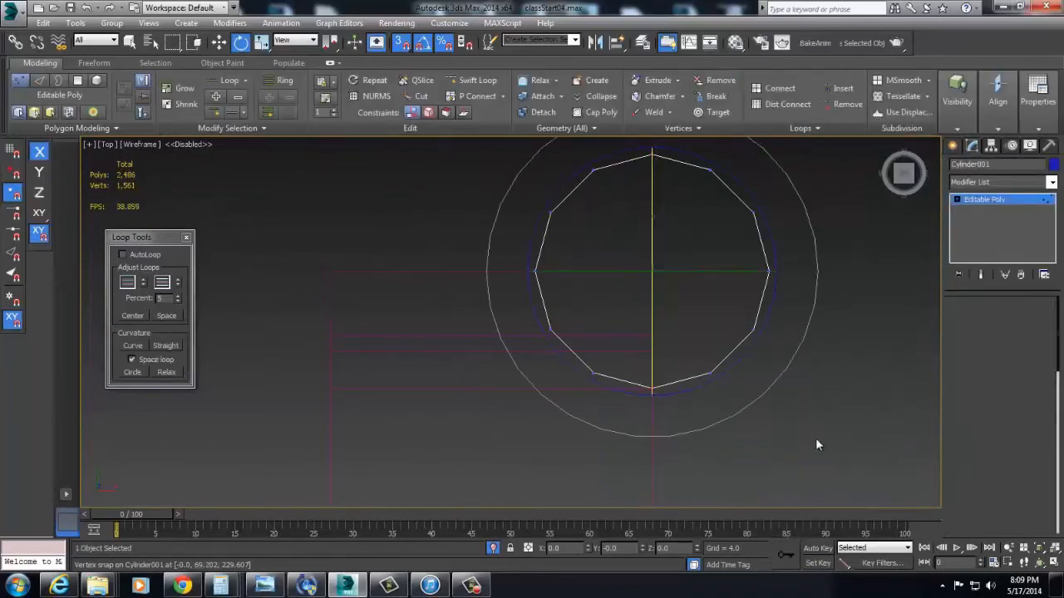
- Delete the half of the cylinder's polygons that lies beyond the wall section
{"action": "key", "text": "4"}
{"action": "left_click_drag", "start_coordinate": [820, 446], "coordinate": [685, 141]}
{"action": "right_click", "coordinate": [579, 231]}
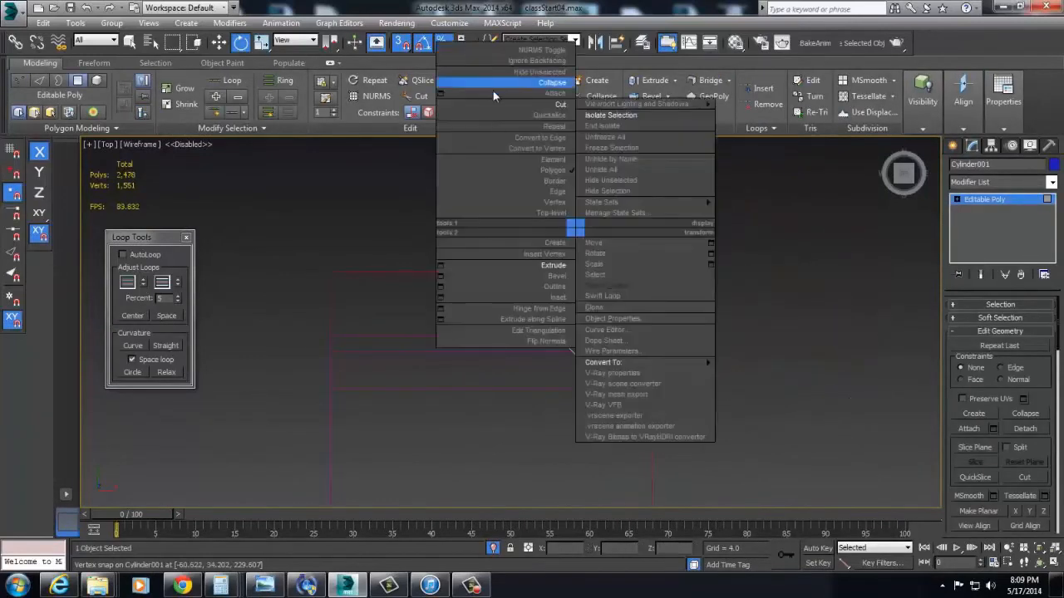
{"action": "left_click", "coordinate": [492, 90]}
- Connect the straight edges of the half cylinder's caps to the opposite side segment
{"action": "key", "text": "2"}
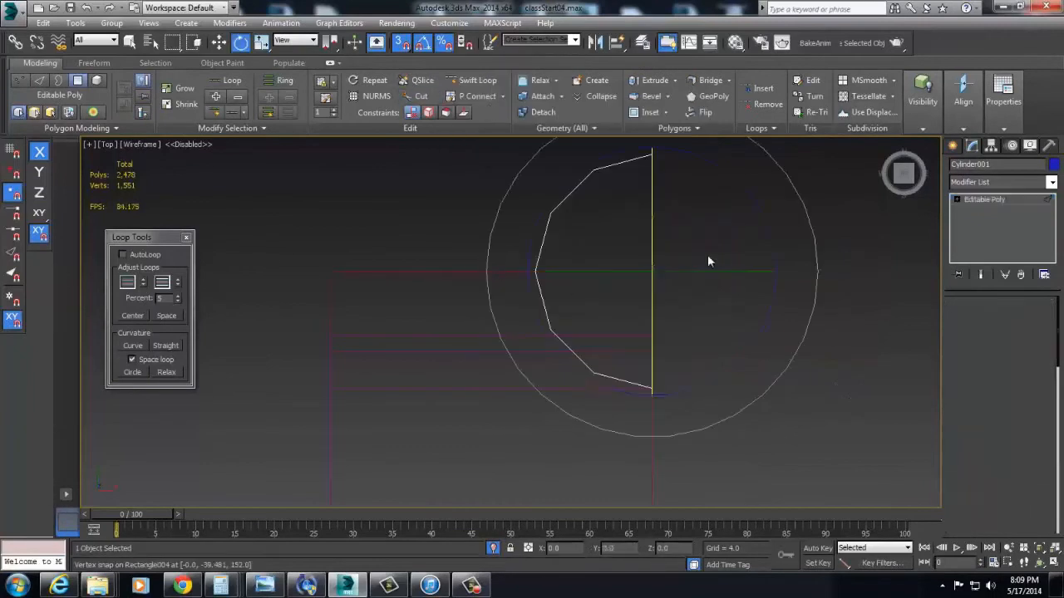
{"action": "left_click", "coordinate": [651, 258]}
{"action": "key", "text": "w"}
{"action": "left_click_drag", "start_coordinate": [462, 237], "coordinate": [550, 256], "text": "ctrl"}
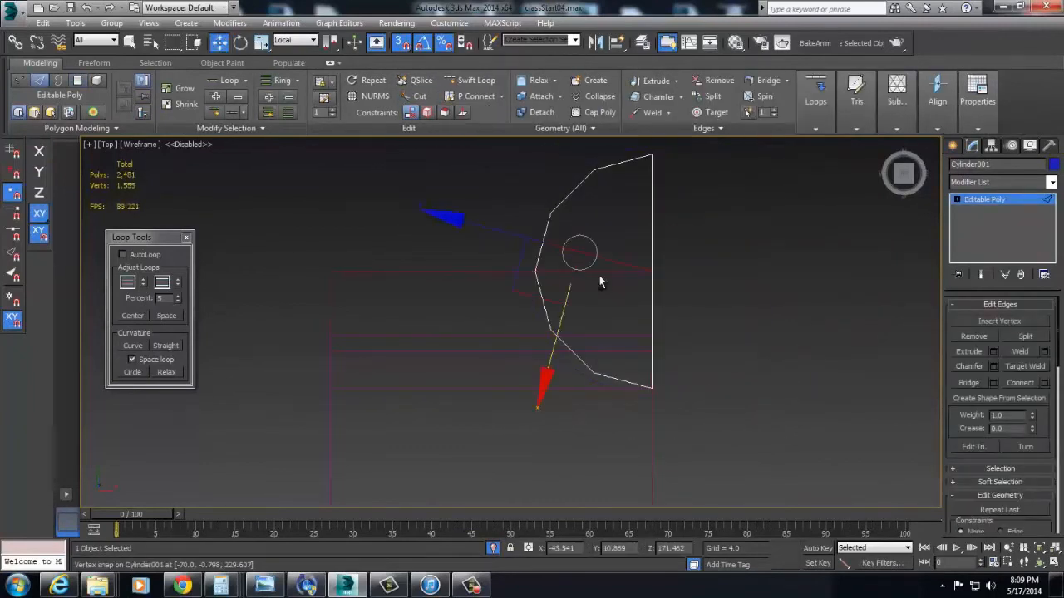
{"action": "key", "text": "ctrl+shift+e"}
- Target-weld the vertices added on the side segment to the half cylinder's neighbouring corner vertices
{"action": "key", "text": "1"}
{"action": "left_click", "coordinate": [514, 238]}
{"action": "middle_click_drag", "start_coordinate": [514, 239], "coordinate": [562, 230], "text": "alt"}
{"action": "right_click", "coordinate": [561, 231]}
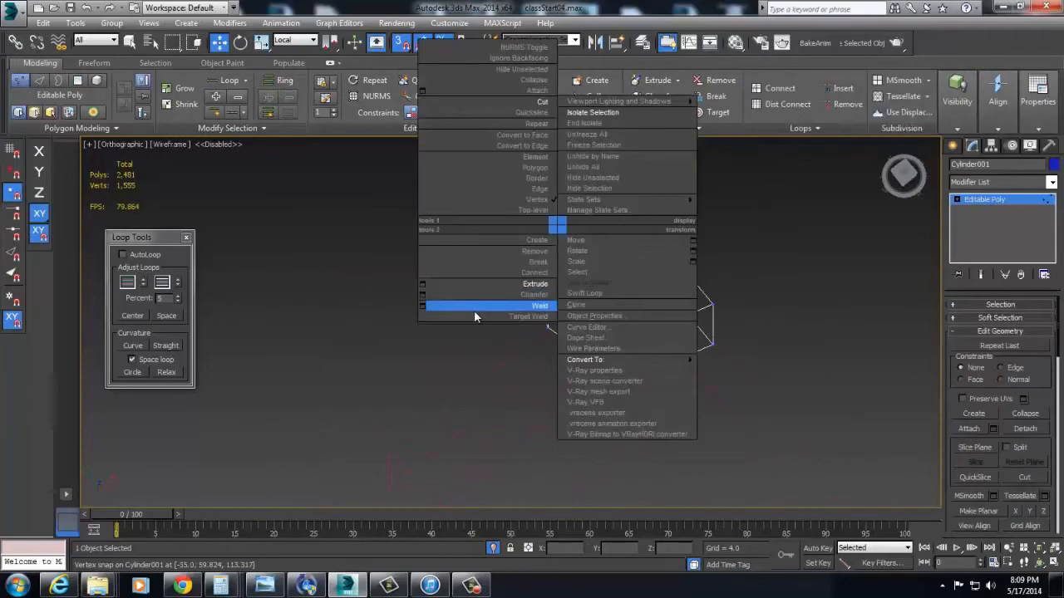
{"action": "left_click", "coordinate": [475, 307]}
{"action": "left_click", "coordinate": [549, 327]}
- Delete the half cylinder's upper polygons in the top view, keeping only the quarter over the wall section
{"action": "key", "text": "4"}
{"action": "key", "text": "t"}
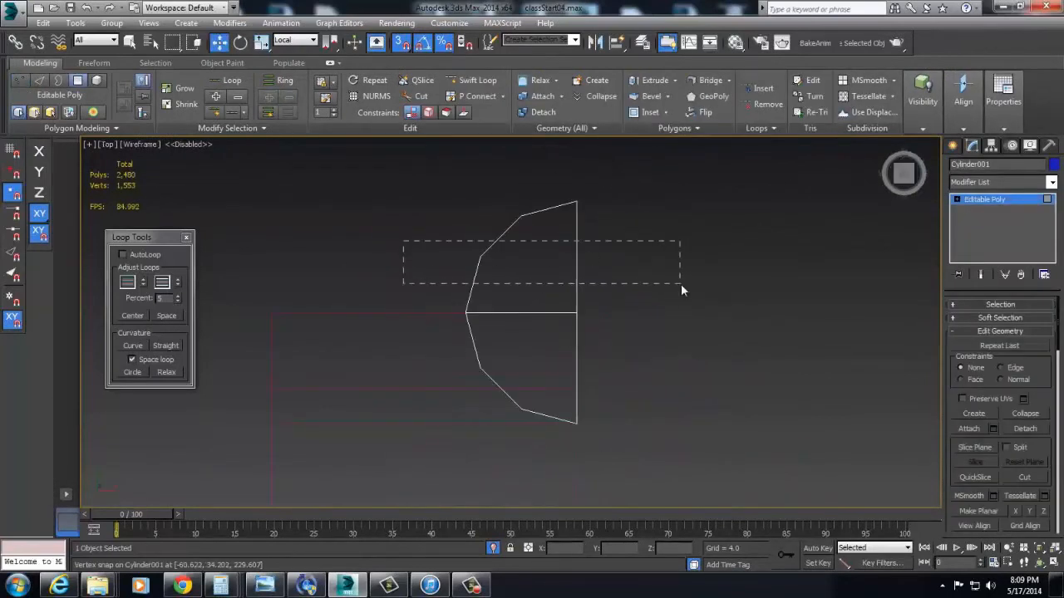
{"action": "middle_click_drag", "start_coordinate": [486, 276], "coordinate": [701, 290], "text": "alt"}
- Using View coordinates, snap the quarter cylinder's bottom vertices to the wall section's base and its top vertices to Z 152
{"action": "key", "text": "1"}
{"action": "left_click_drag", "start_coordinate": [641, 324], "coordinate": [644, 329]}
{"action": "middle_click_drag", "start_coordinate": [583, 263], "coordinate": [570, 207]}
{"action": "right_click", "coordinate": [576, 186], "text": "alt"}
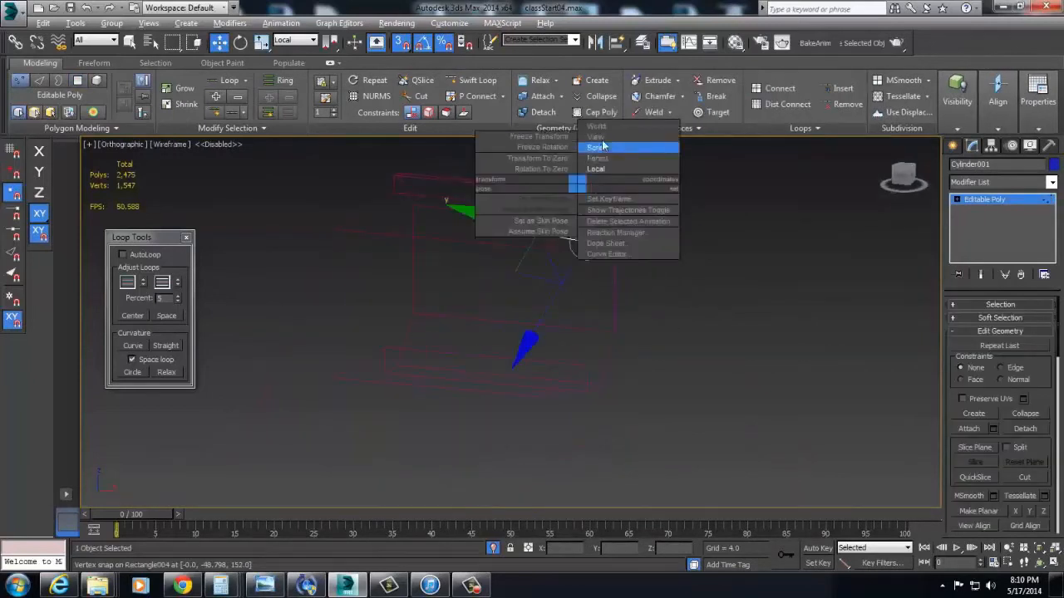
{"action": "left_click", "coordinate": [600, 138]}
{"action": "left_click_drag", "start_coordinate": [602, 370], "coordinate": [598, 384]}
{"action": "middle_click_drag", "start_coordinate": [598, 384], "coordinate": [608, 466]}
{"action": "key", "text": "ctrl+i"}
{"action": "middle_click_drag", "start_coordinate": [608, 290], "coordinate": [632, 275]}
{"action": "key", "text": "f"}
{"action": "middle_click_drag", "start_coordinate": [591, 424], "coordinate": [384, 143], "text": "alt"}
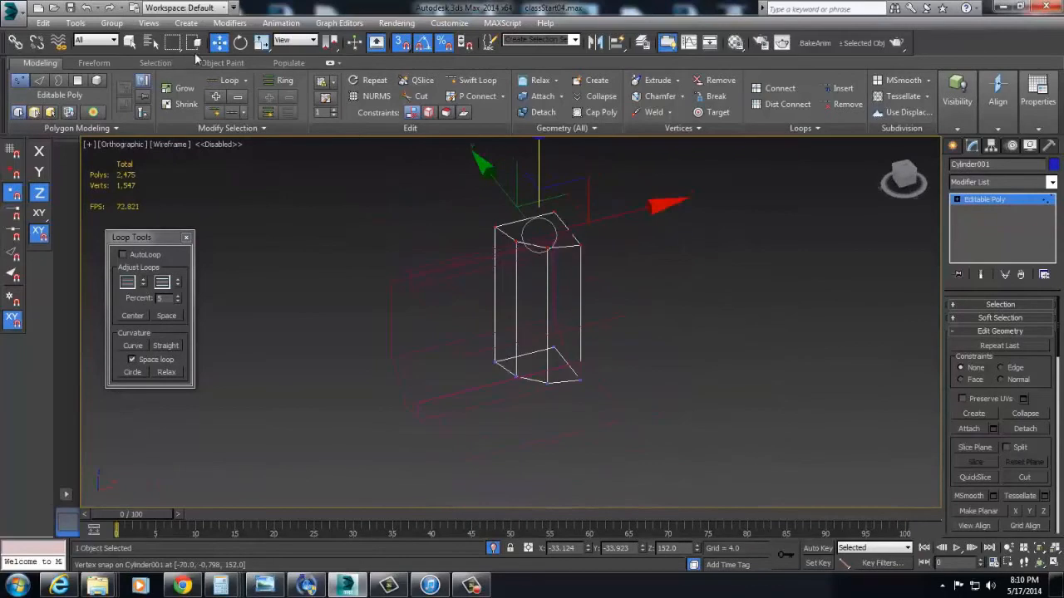
- Show the view shaded with edged faces and check the quarter cylinder's fit against the wall section
{"action": "left_click", "coordinate": [171, 146]}
{"action": "left_click", "coordinate": [201, 173]}
{"action": "mouse_move", "coordinate": [445, 366]}
{"action": "middle_mouse_down", "text": "alt"}
{"action": "mouse_move", "coordinate": [408, 342]}
{"action": "mouse_move", "coordinate": [423, 356]}
{"action": "mouse_move", "coordinate": [703, 304]}
{"action": "mouse_move", "coordinate": [623, 306]}
{"action": "mouse_move", "coordinate": [617, 326]}
{"action": "middle_mouse_up", "text": "alt"}
{"action": "scroll", "coordinate": [617, 327], "scroll_direction": "up", "scroll_amount": 3}
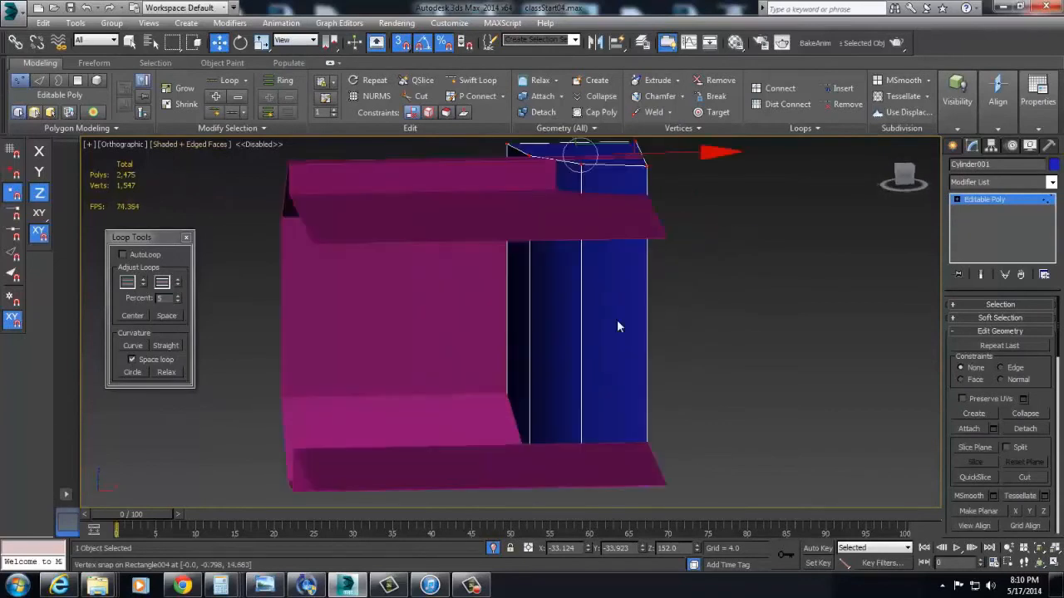
{"action": "scroll", "coordinate": [560, 332], "scroll_direction": "down", "scroll_amount": 3}
{"action": "mouse_move", "coordinate": [524, 363]}
{"action": "middle_mouse_down", "text": "alt"}
{"action": "mouse_move", "coordinate": [638, 390]}
{"action": "mouse_move", "coordinate": [609, 397]}
{"action": "mouse_move", "coordinate": [607, 385]}
{"action": "mouse_move", "coordinate": [517, 371]}
{"action": "middle_mouse_up", "text": "alt"}
{"action": "left_click", "coordinate": [1004, 199]}
{"action": "mouse_move", "coordinate": [812, 291]}
{"action": "middle_mouse_down", "text": "alt"}
{"action": "mouse_move", "coordinate": [786, 311]}
{"action": "mouse_move", "coordinate": [810, 294]}
{"action": "middle_mouse_up", "text": "alt"}
{"action": "key", "text": "2"}
{"action": "left_click_drag", "start_coordinate": [532, 469], "coordinate": [530, 308]}
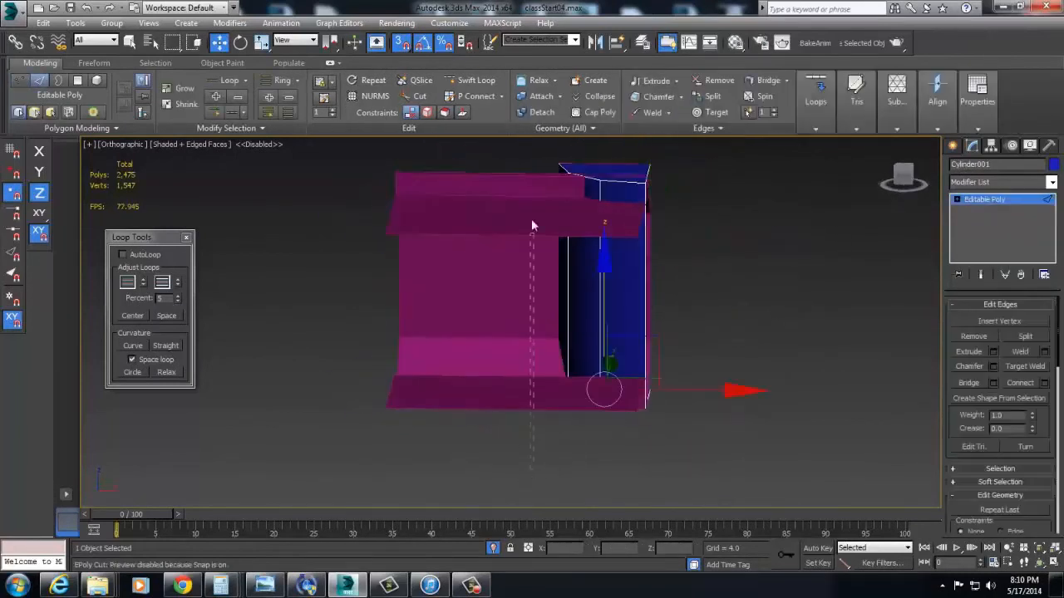
{"action": "left_click", "coordinate": [1001, 198]}
{"action": "left_click", "coordinate": [801, 271]}
- Select the wall section and make it unique from its instances
{"action": "left_click", "coordinate": [458, 195]}
{"action": "key", "text": "2"}
{"action": "left_click", "coordinate": [478, 193]}
{"action": "middle_click_drag", "start_coordinate": [479, 190], "coordinate": [502, 191], "text": "alt"}
{"action": "left_click", "coordinate": [1023, 199]}
{"action": "left_click", "coordinate": [1004, 274]}
- Connect the wall section's lengthwise edges with a new loop and snap it along X to the quarter cylinder's edge
{"action": "middle_click_drag", "start_coordinate": [540, 438], "coordinate": [509, 441], "text": "alt"}
{"action": "key", "text": "2"}
{"action": "left_click_drag", "start_coordinate": [469, 465], "coordinate": [456, 158]}
{"action": "middle_click_drag", "start_coordinate": [517, 255], "coordinate": [565, 283], "text": "alt"}
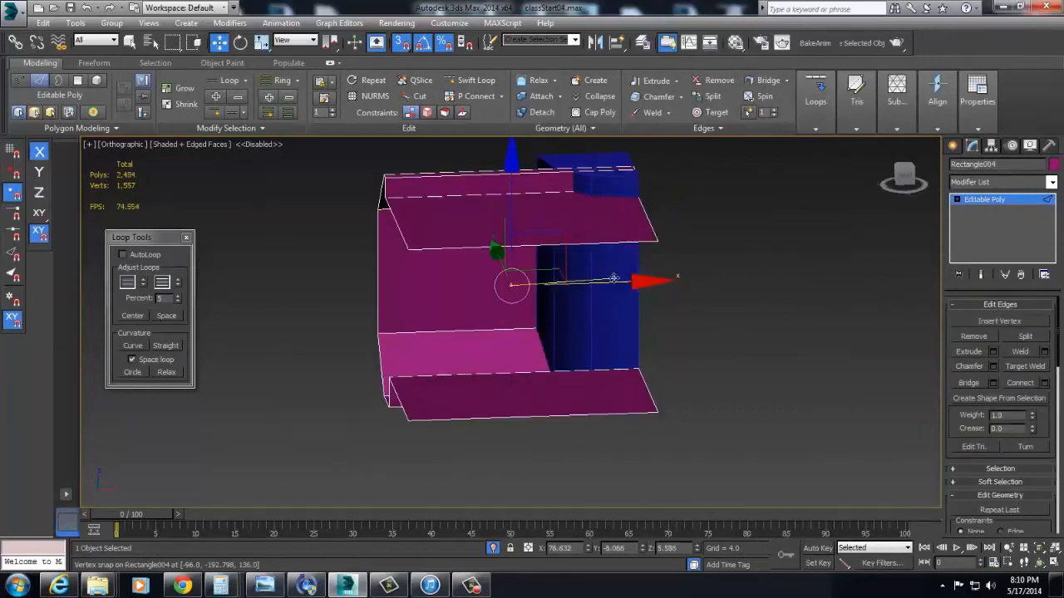
{"action": "middle_click_drag", "start_coordinate": [453, 140], "coordinate": [605, 245], "text": "alt"}
{"action": "middle_click_drag", "start_coordinate": [515, 144], "coordinate": [399, 374], "text": "alt"}
- Delete one wall section polygon beside the quarter cylinder and leave polygon editing
{"action": "key", "text": "3"}
{"action": "key", "text": "4"}
{"action": "left_click", "coordinate": [482, 363]}
{"action": "middle_click_drag", "start_coordinate": [484, 335], "coordinate": [378, 360], "text": "alt"}
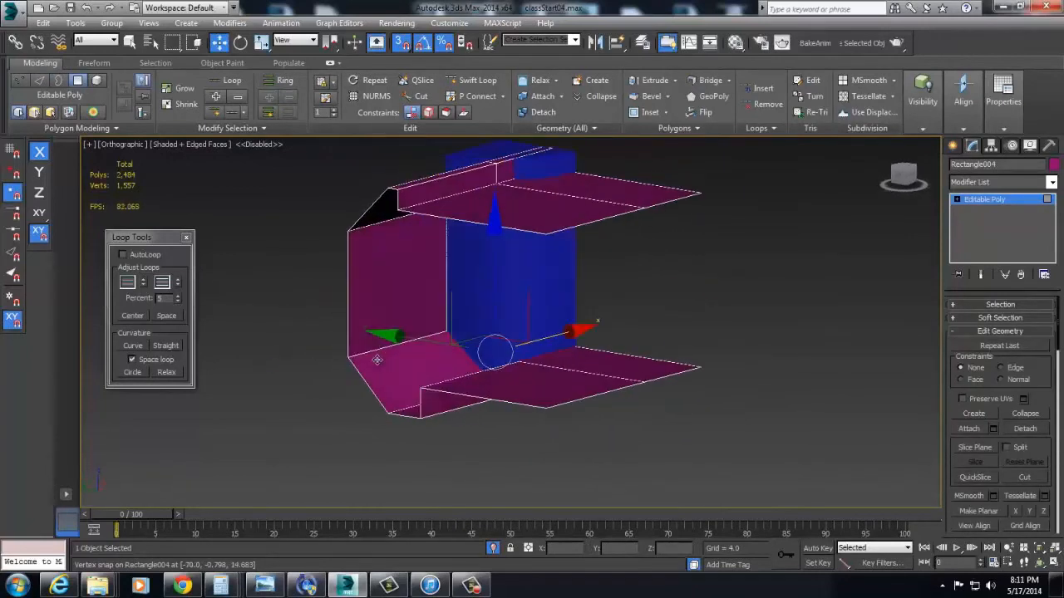
{"action": "middle_click_drag", "start_coordinate": [461, 355], "coordinate": [681, 440], "text": "alt"}
{"action": "left_click", "coordinate": [1012, 197]}
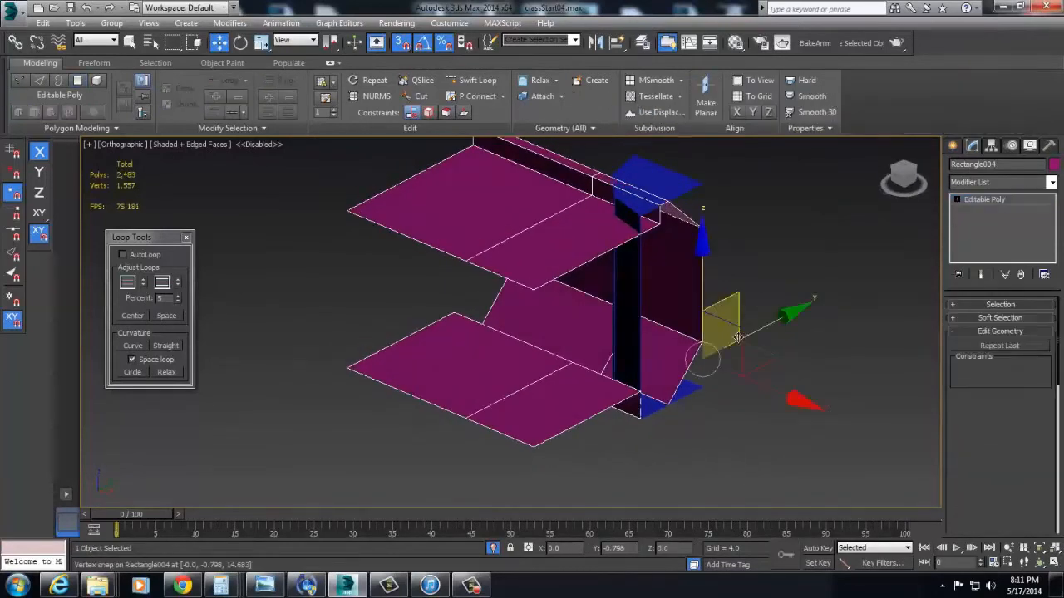
- Try cloning the wall section along the X axis
{"action": "left_click_drag", "start_coordinate": [799, 402], "coordinate": [1014, 446], "text": "shift"}
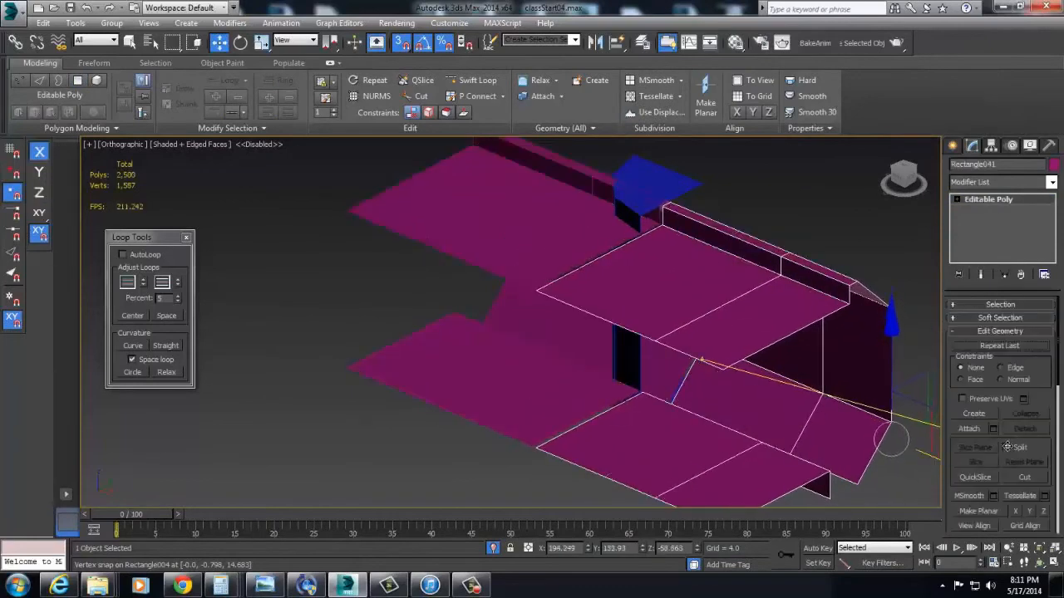
{"action": "middle_click_drag", "start_coordinate": [850, 422], "coordinate": [822, 371], "text": "alt"}
{"action": "key", "text": "ctrl+z"}
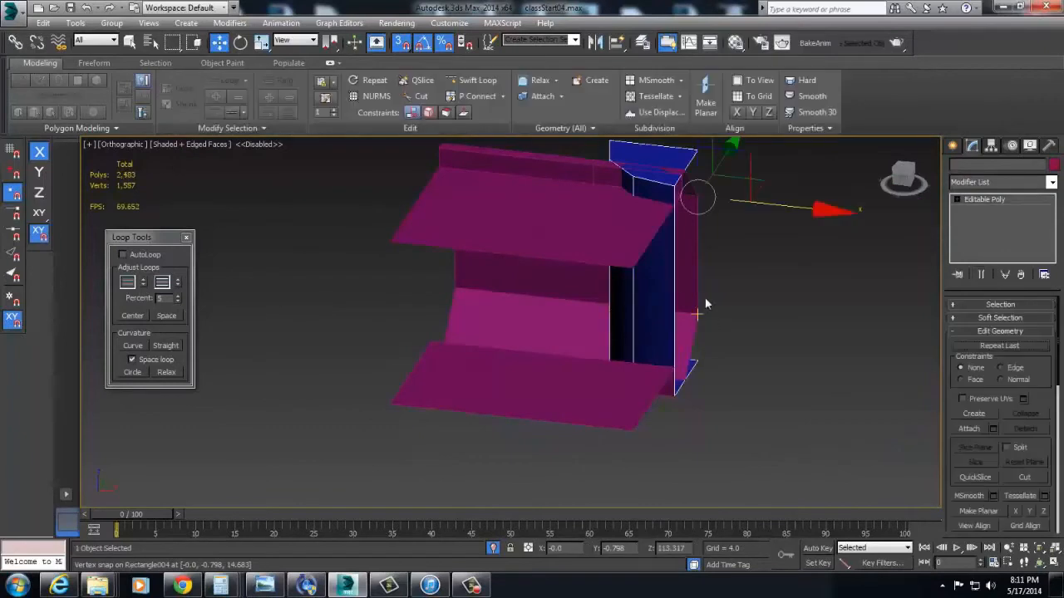
- Attach the quarter cylinder to the wall section and clone the combined piece once as an instance rotated around its pivot
{"action": "left_click", "coordinate": [640, 340]}
{"action": "mouse_move", "coordinate": [640, 340]}
{"action": "middle_mouse_down", "text": "alt"}
{"action": "mouse_move", "coordinate": [628, 368]}
{"action": "mouse_move", "coordinate": [646, 356]}
{"action": "middle_mouse_up", "text": "alt"}
{"action": "scroll", "coordinate": [647, 356], "scroll_direction": "down", "scroll_amount": 4}
{"action": "scroll", "coordinate": [713, 346], "scroll_direction": "up", "scroll_amount": 3}
{"action": "key", "text": "e"}
{"action": "middle_click_drag", "start_coordinate": [667, 397], "coordinate": [643, 410], "text": "alt"}
{"action": "mouse_move", "coordinate": [670, 437]}
{"action": "left_mouse_down", "text": "shift"}
{"action": "mouse_move", "coordinate": [723, 434]}
{"action": "mouse_move", "coordinate": [789, 408]}
{"action": "left_mouse_up", "text": "shift"}
{"action": "key", "text": "Return"}
{"action": "mouse_move", "coordinate": [693, 375]}
{"action": "middle_mouse_down", "text": "alt"}
{"action": "mouse_move", "coordinate": [776, 360]}
{"action": "mouse_move", "coordinate": [590, 449]}
{"action": "mouse_move", "coordinate": [663, 440]}
{"action": "mouse_move", "coordinate": [593, 435]}
{"action": "mouse_move", "coordinate": [614, 474]}
{"action": "mouse_move", "coordinate": [641, 416]}
{"action": "mouse_move", "coordinate": [662, 418]}
{"action": "middle_mouse_up", "text": "alt"}
{"action": "scroll", "coordinate": [593, 434], "scroll_direction": "up", "scroll_amount": 4}
{"action": "scroll", "coordinate": [634, 440], "scroll_direction": "down", "scroll_amount": 2}
- Bridge the open edges between the curved part and the wall section's lower ledge
{"action": "left_click", "coordinate": [755, 446]}
{"action": "middle_click_drag", "start_coordinate": [767, 442], "coordinate": [673, 447], "text": "alt"}
{"action": "key", "text": "2"}
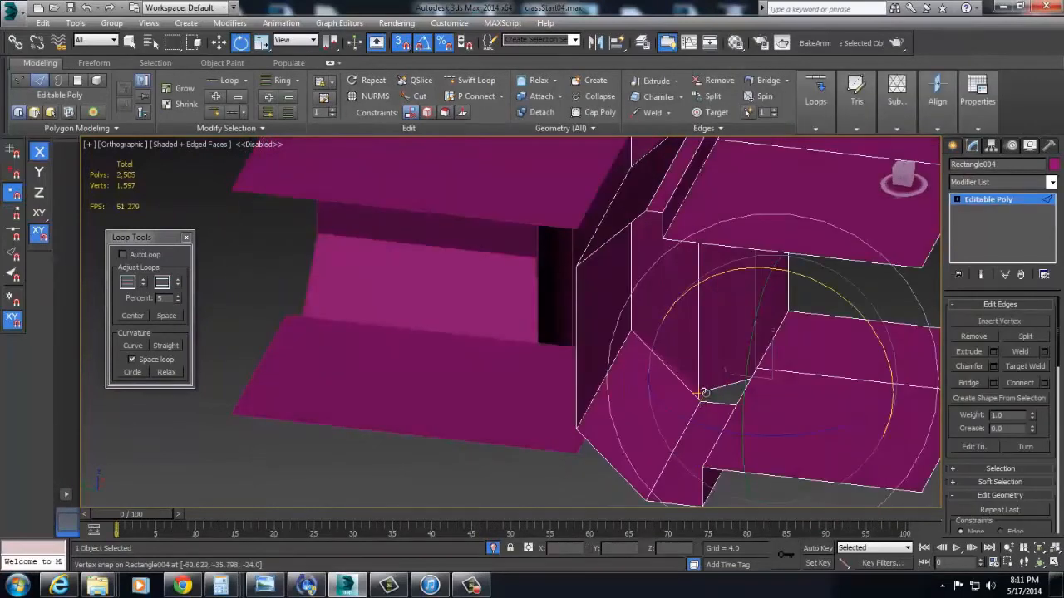
{"action": "left_click", "coordinate": [969, 382]}
{"action": "middle_click_drag", "start_coordinate": [744, 405], "coordinate": [760, 402], "text": "alt"}
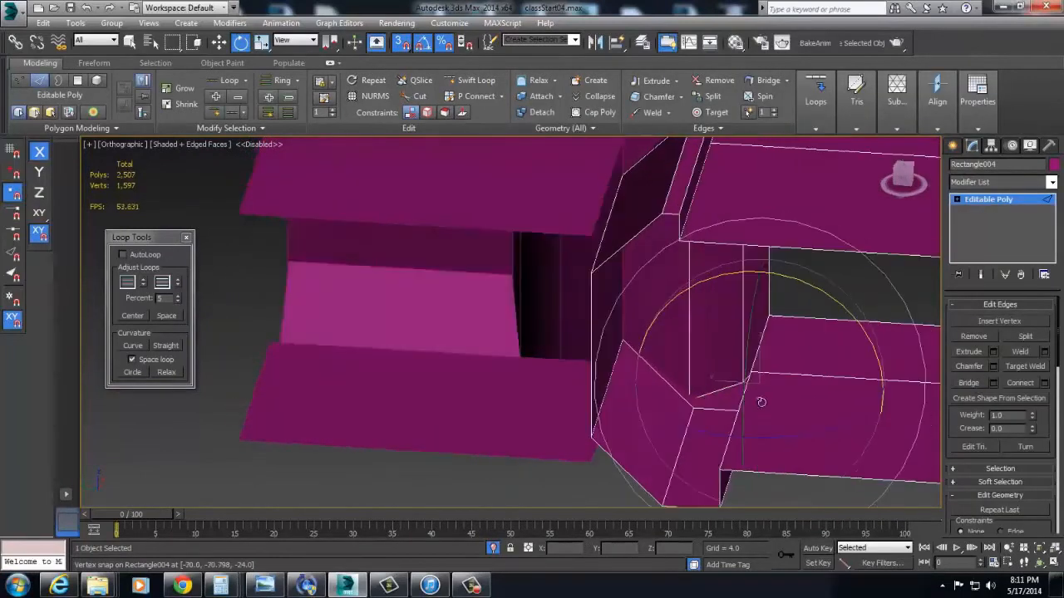
- Move the lower edge of the flat wall panel down along Z to 0
{"action": "key", "text": "2"}
{"action": "left_click", "coordinate": [608, 388]}
{"action": "key", "text": "w"}
{"action": "left_click_drag", "start_coordinate": [606, 298], "coordinate": [593, 454]}
{"action": "middle_click_drag", "start_coordinate": [594, 454], "coordinate": [595, 416], "text": "alt"}
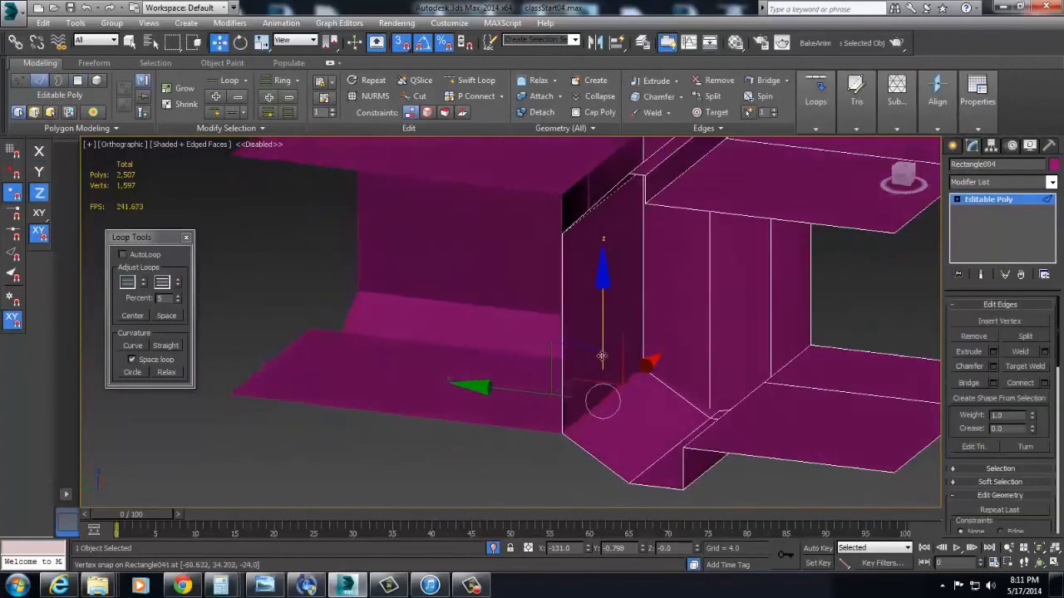
- Delete the flat wall panel polygon beside the curved part
{"action": "key", "text": "4"}
{"action": "left_click", "coordinate": [603, 308]}
{"action": "scroll", "coordinate": [602, 308], "scroll_direction": "down", "scroll_amount": 2}
{"action": "middle_click_drag", "start_coordinate": [603, 309], "coordinate": [607, 349]}
{"action": "key", "text": "Delete"}
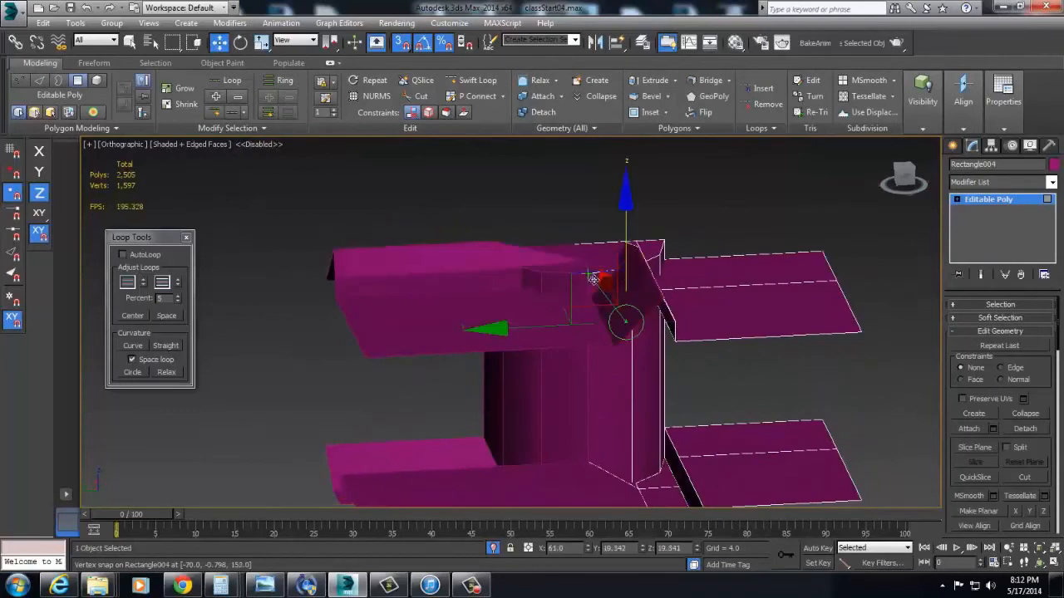
- Delete the leftover polygon between the lower ledge beside the curved part and the neighbouring floor panel
{"action": "key", "text": "2"}
{"action": "left_click", "coordinate": [598, 310]}
{"action": "middle_click_drag", "start_coordinate": [593, 300], "coordinate": [608, 359], "text": "alt"}
{"action": "key", "text": "3"}
{"action": "key", "text": "2"}
{"action": "key", "text": "4"}
{"action": "key", "text": "2"}
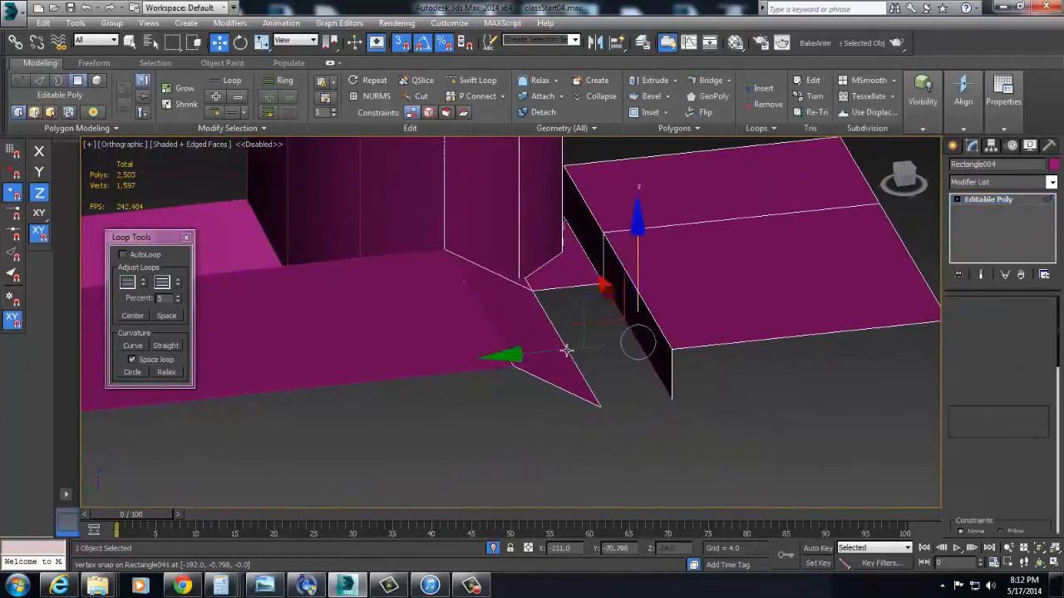
{"action": "left_click", "coordinate": [566, 352]}
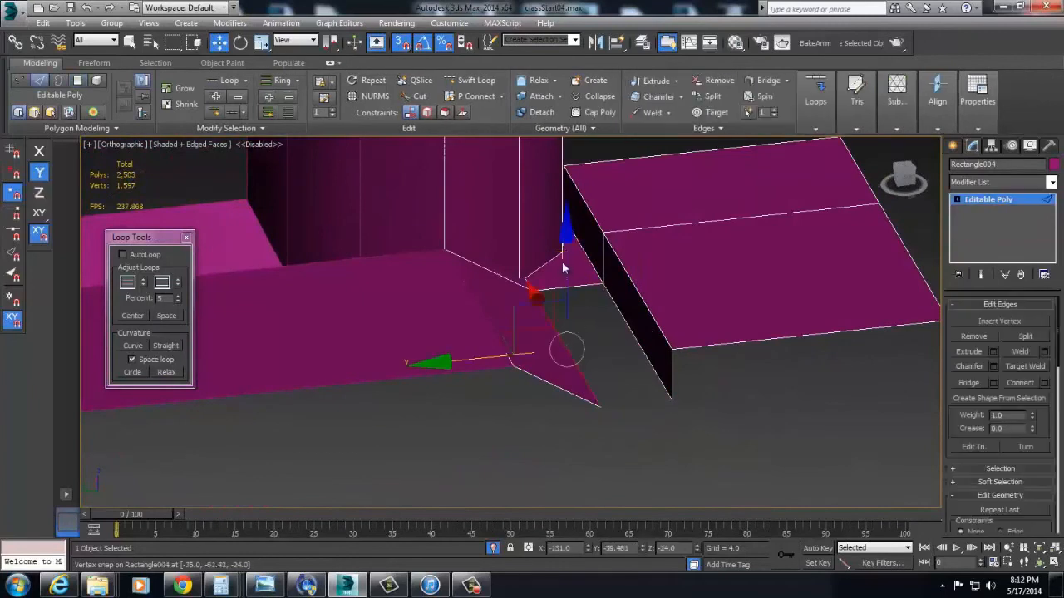
- Target weld the loose corner vertex at the lower ledge to the matching floor vertex beside the curved part
{"action": "key", "text": "1"}
{"action": "middle_click_drag", "start_coordinate": [588, 261], "coordinate": [874, 370]}
{"action": "right_click", "coordinate": [595, 289]}
{"action": "left_click", "coordinate": [574, 381]}
{"action": "left_click", "coordinate": [610, 261]}
{"action": "left_click", "coordinate": [886, 371]}
{"action": "middle_click_drag", "start_coordinate": [906, 330], "coordinate": [631, 370], "text": "alt"}
- Select the curved wall element and hide it to expose the lower floor panel
{"action": "key", "text": "2"}
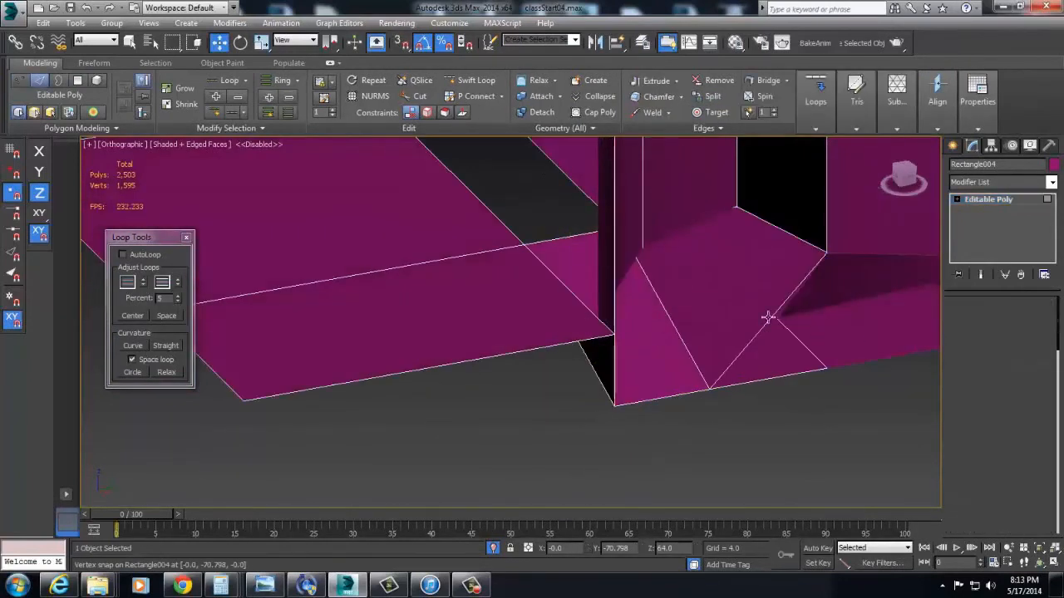
{"action": "key", "text": "5"}
{"action": "scroll", "coordinate": [1038, 452], "scroll_direction": "down", "scroll_amount": 10}
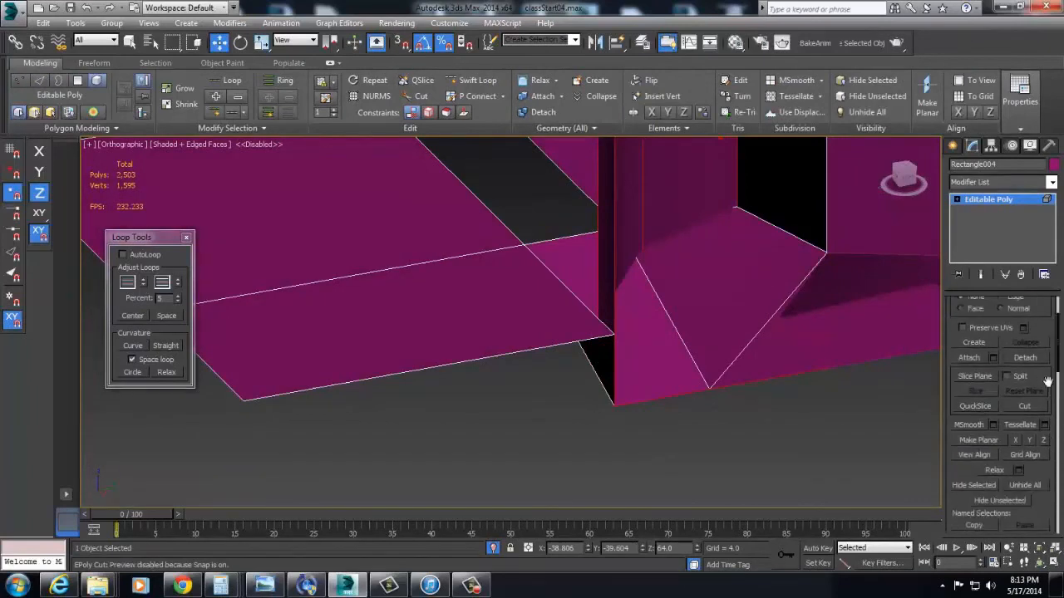
{"action": "scroll", "coordinate": [1018, 449], "scroll_direction": "up", "scroll_amount": 10}
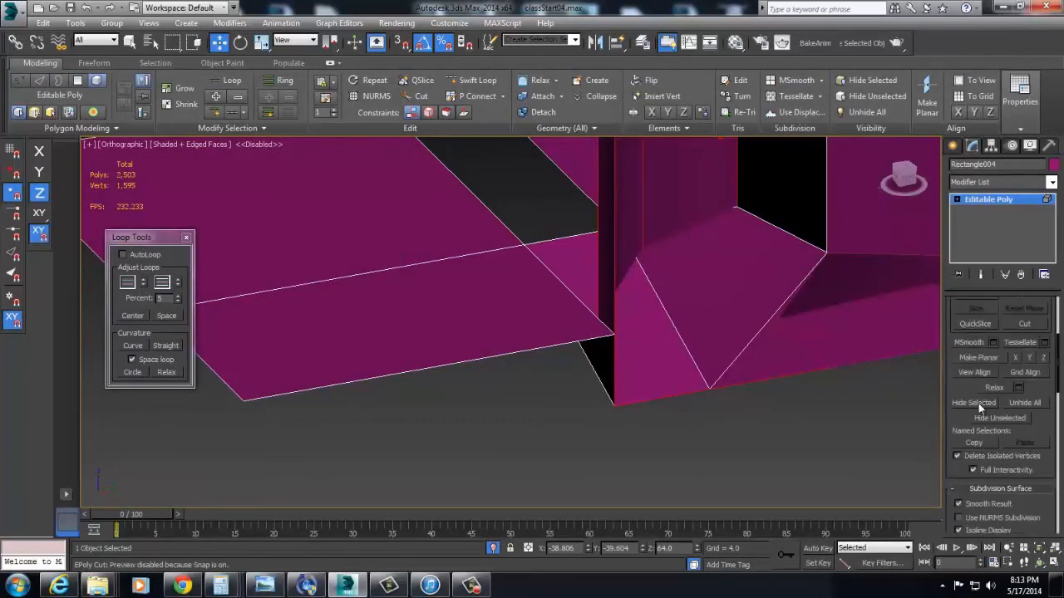
{"action": "left_click", "coordinate": [976, 402]}
- Raise the hanging flap's lower edge to Z 0, level with the floor, and collapse the overlapping corner vertices
{"action": "key", "text": "2"}
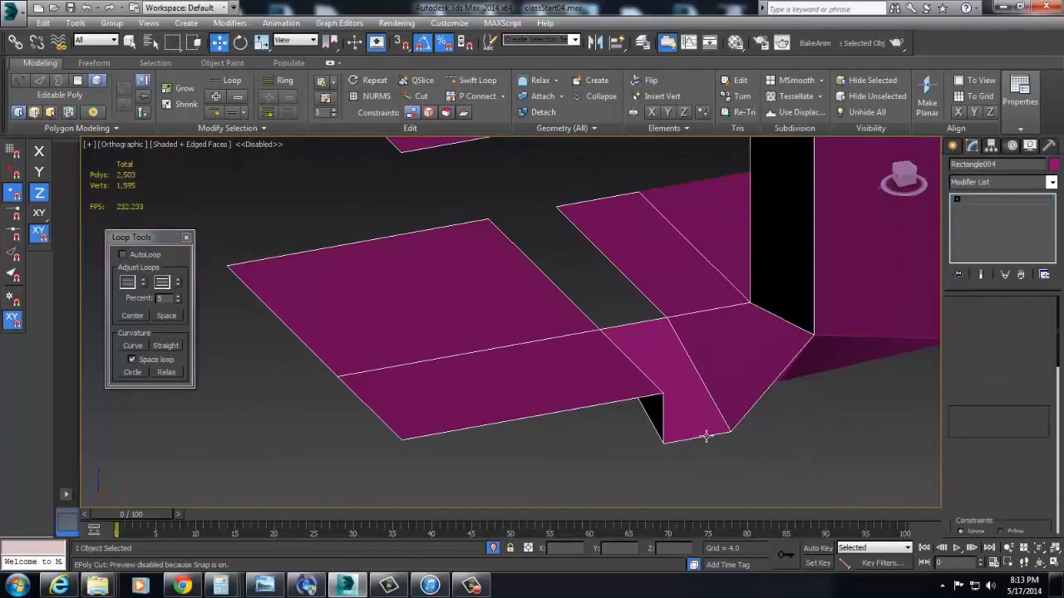
{"action": "left_click", "coordinate": [705, 437]}
{"action": "key", "text": "s"}
{"action": "left_click_drag", "start_coordinate": [696, 347], "coordinate": [634, 378]}
{"action": "key", "text": "1"}
{"action": "right_click", "coordinate": [685, 358]}
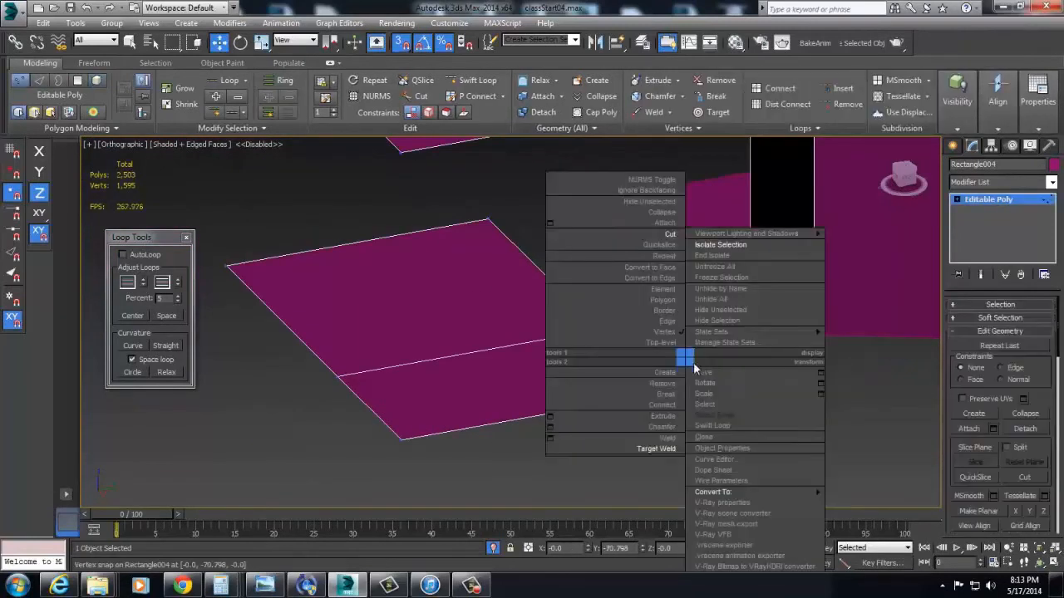
{"action": "left_click", "coordinate": [633, 213]}
- Try to bridge the two open edges facing each other across the gap in the lower floor panel
{"action": "key", "text": "2"}
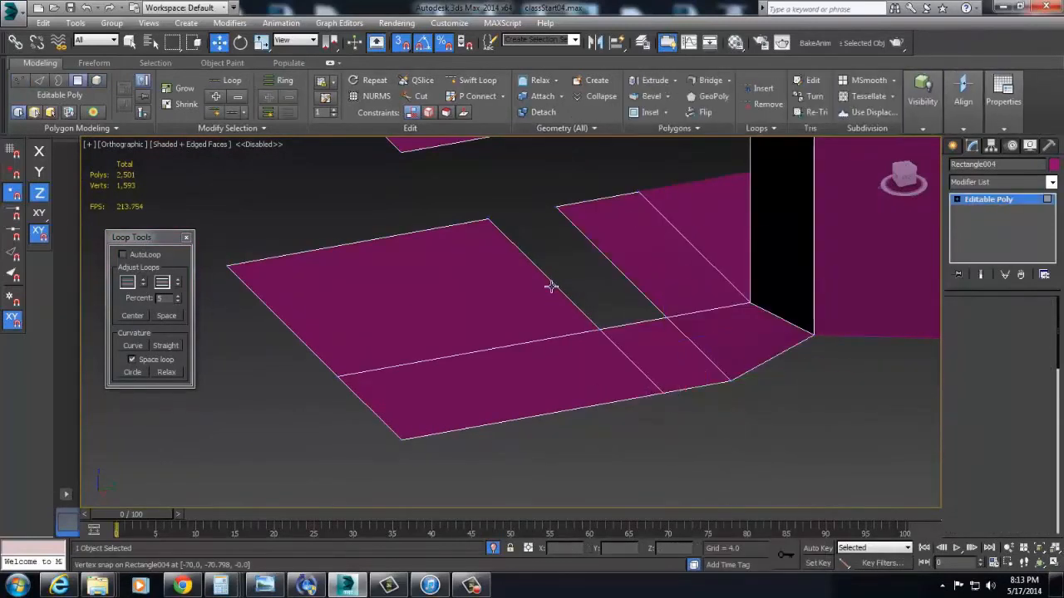
{"action": "left_click", "coordinate": [552, 285]}
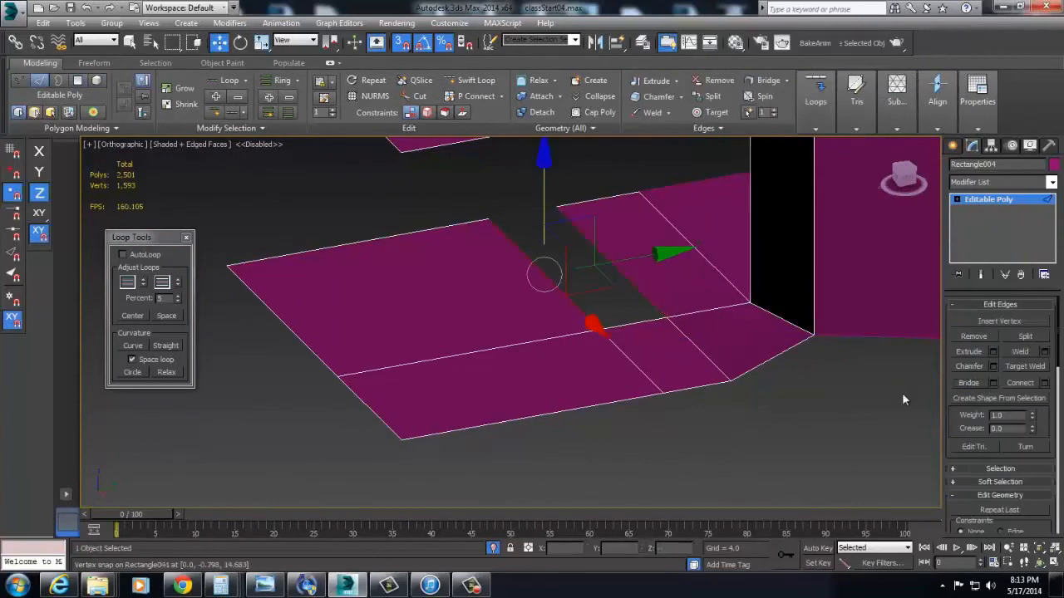
{"action": "middle_click_drag", "start_coordinate": [744, 329], "coordinate": [712, 422], "text": "alt"}
{"action": "key", "text": "1"}
{"action": "right_click", "coordinate": [677, 336]}
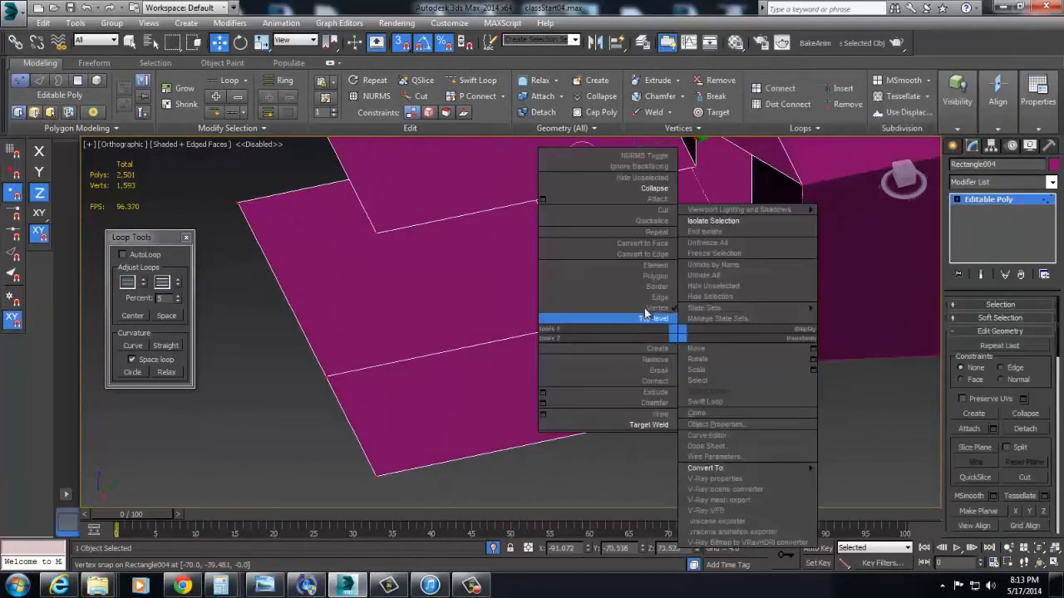
{"action": "left_click", "coordinate": [644, 425]}
{"action": "key", "text": "2"}
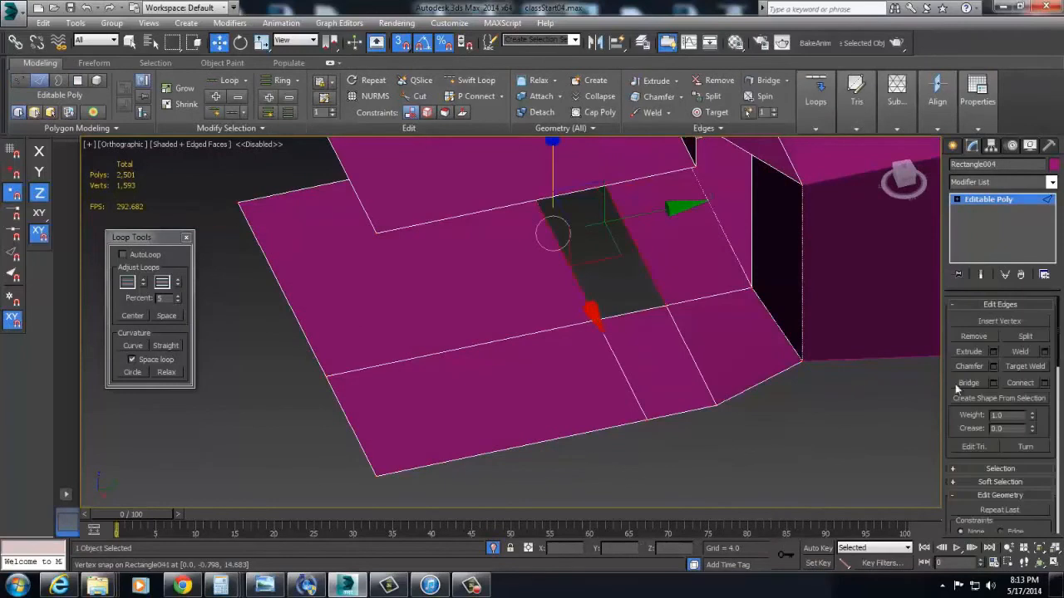
{"action": "middle_click_drag", "start_coordinate": [633, 362], "coordinate": [595, 367], "text": "alt"}
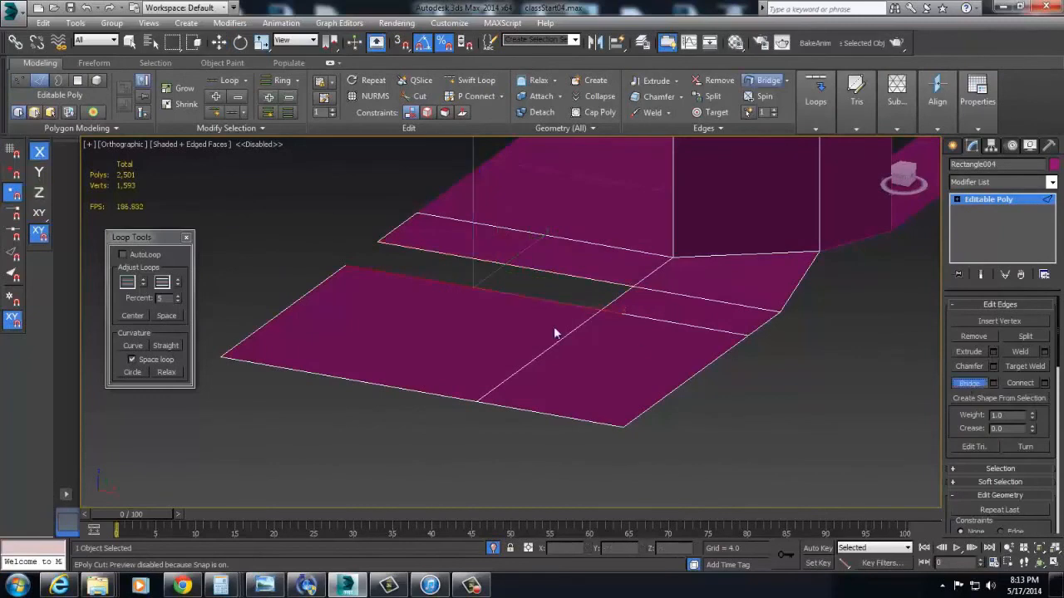
{"action": "middle_click_drag", "start_coordinate": [625, 369], "coordinate": [697, 468], "text": "alt"}
- Merge the hanging corner vertex into the floor corner above it and bridge the open edges across the floor gap
{"action": "key", "text": "1"}
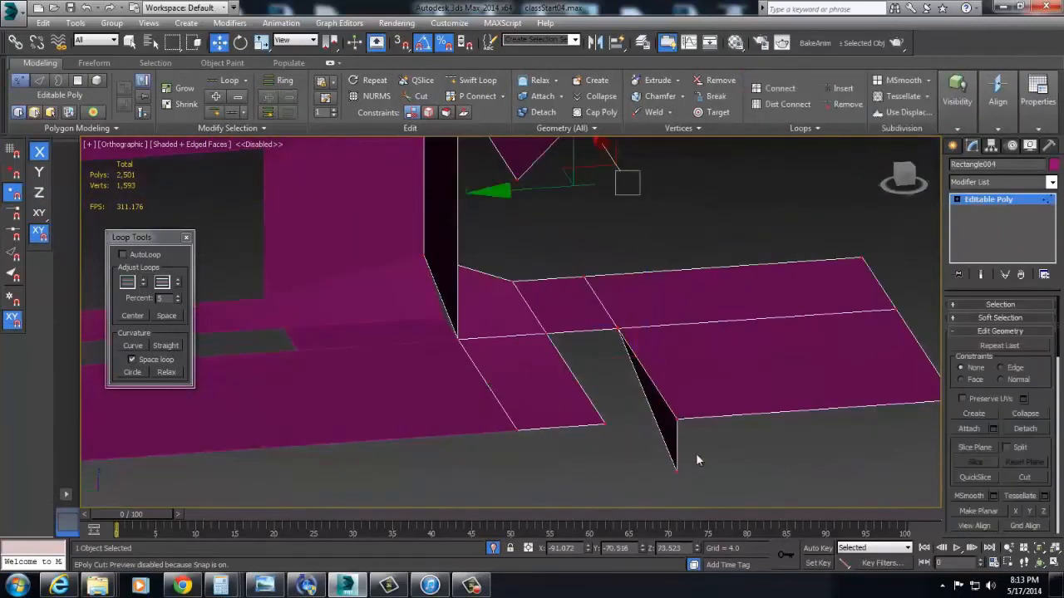
{"action": "key", "text": "2"}
{"action": "left_click", "coordinate": [639, 381]}
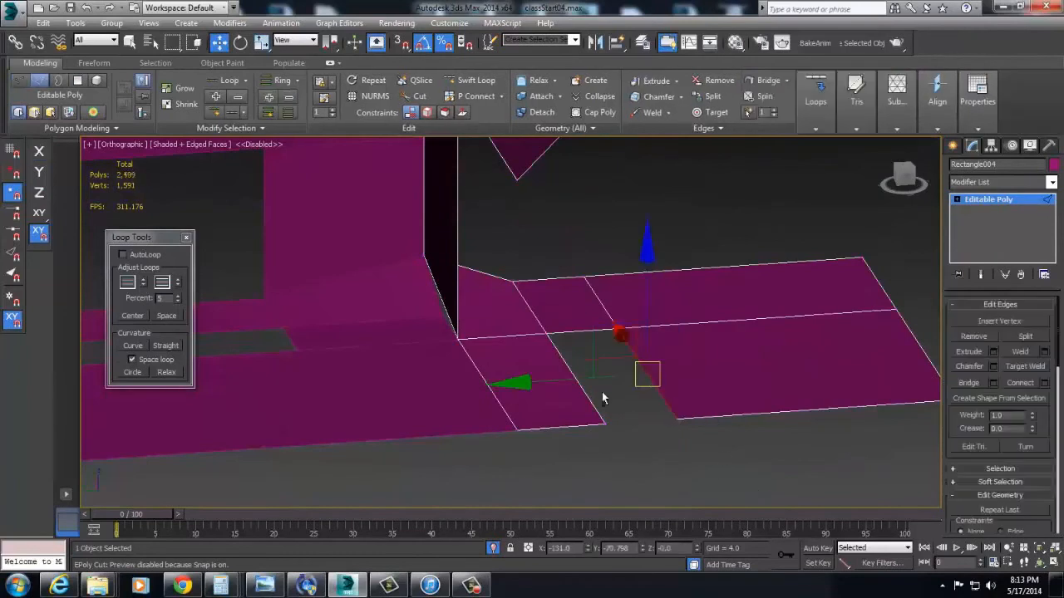
{"action": "left_click", "coordinate": [966, 382]}
{"action": "middle_click_drag", "start_coordinate": [615, 391], "coordinate": [622, 441], "text": "alt"}
{"action": "scroll", "coordinate": [752, 408], "scroll_direction": "down", "scroll_amount": 2}
- Move the raised lower corner vertex of the flat wall down along Z to 0, level with the floor
{"action": "key", "text": "5"}
{"action": "middle_click_drag", "start_coordinate": [840, 422], "coordinate": [758, 402], "text": "alt"}
{"action": "key", "text": "1"}
{"action": "left_click", "coordinate": [796, 387]}
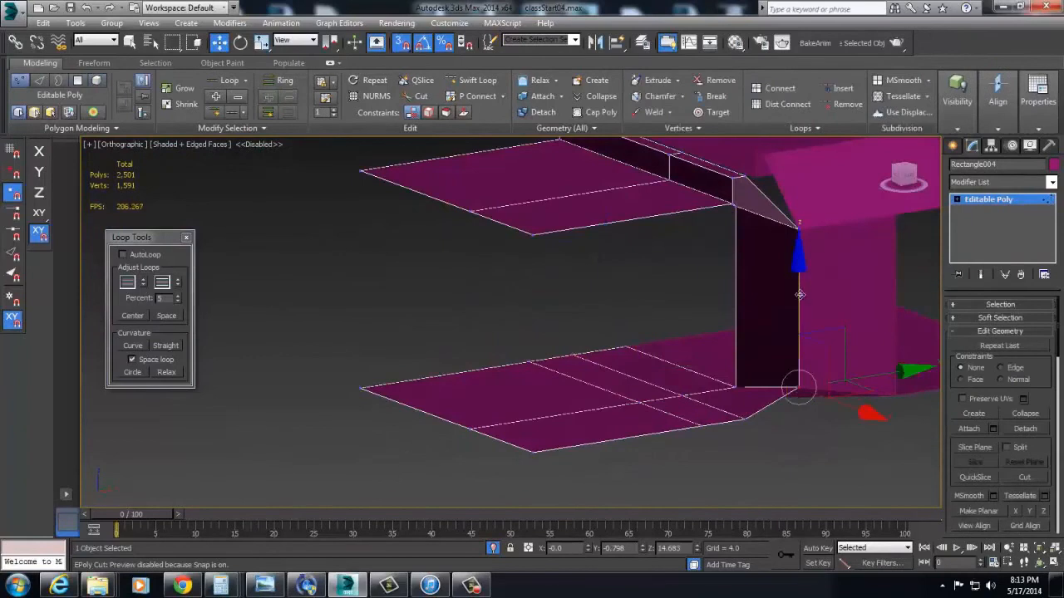
{"action": "left_click_drag", "start_coordinate": [746, 417], "coordinate": [746, 418]}
{"action": "middle_click_drag", "start_coordinate": [746, 418], "coordinate": [897, 426], "text": "alt"}
{"action": "scroll", "coordinate": [1005, 331], "scroll_direction": "down", "scroll_amount": 6}
{"action": "scroll", "coordinate": [1017, 465], "scroll_direction": "up", "scroll_amount": 1}
{"action": "scroll", "coordinate": [1049, 397], "scroll_direction": "up", "scroll_amount": 5}
- Remove the crosswise edge loop that splits the upper and lower panels
{"action": "key", "text": "4"}
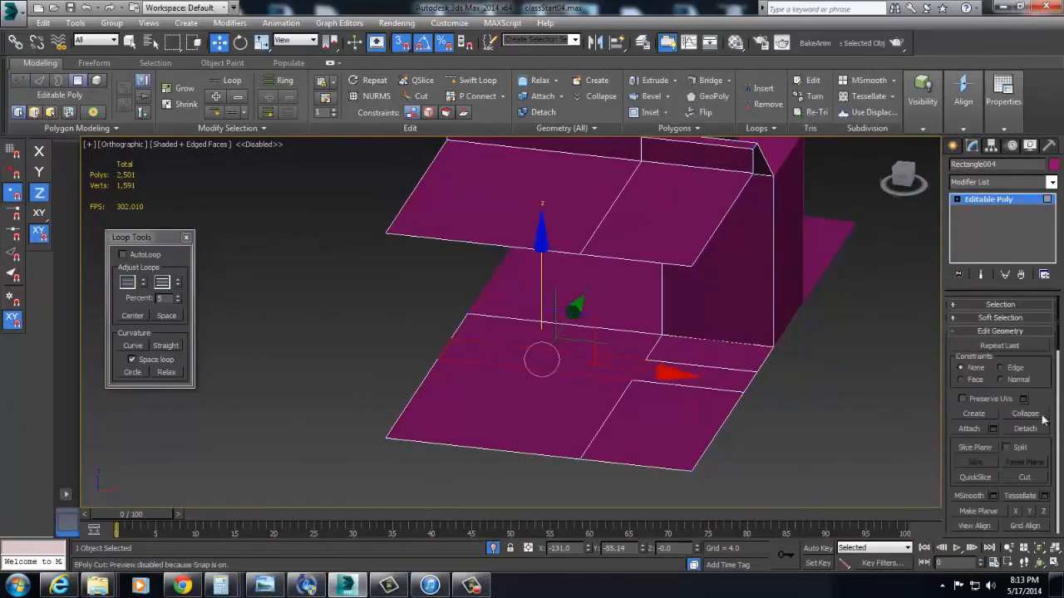
{"action": "scroll", "coordinate": [1045, 383], "scroll_direction": "down", "scroll_amount": 3}
{"action": "middle_click_drag", "start_coordinate": [785, 440], "coordinate": [717, 389], "text": "alt"}
{"action": "key", "text": "2"}
{"action": "key", "text": "4"}
{"action": "key", "text": "5"}
{"action": "left_click", "coordinate": [801, 360]}
{"action": "middle_click_drag", "start_coordinate": [794, 374], "coordinate": [795, 331], "text": "alt"}
{"action": "scroll", "coordinate": [1034, 463], "scroll_direction": "down", "scroll_amount": 5}
{"action": "middle_click_drag", "start_coordinate": [922, 394], "coordinate": [724, 367], "text": "alt"}
{"action": "key", "text": "2"}
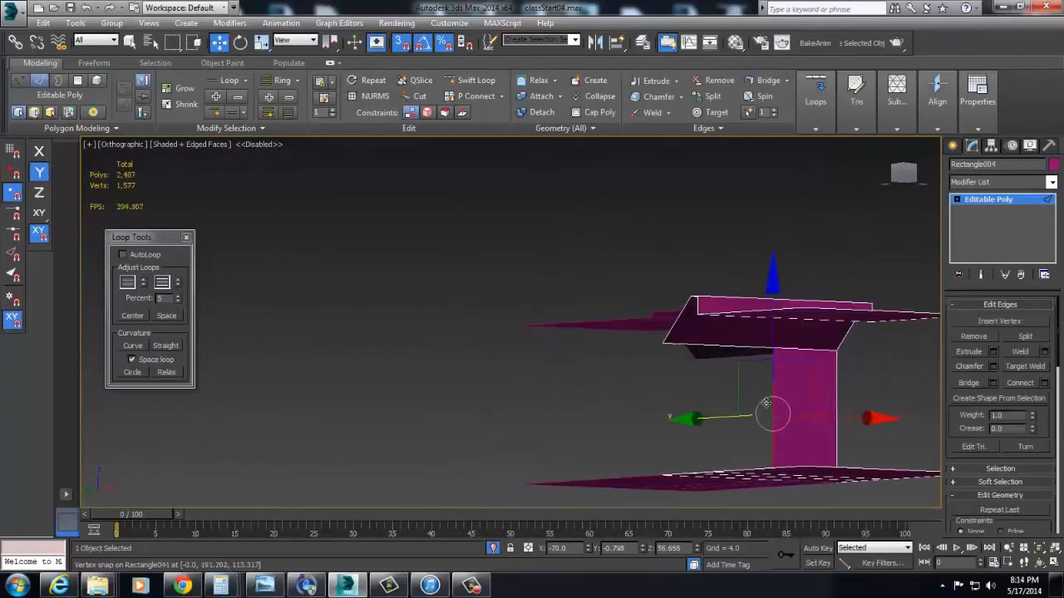
- Delete the flat wall polygon standing between the upper and lower panels
{"action": "key", "text": "4"}
{"action": "left_click", "coordinate": [796, 387]}
{"action": "middle_click_drag", "start_coordinate": [796, 387], "coordinate": [642, 437], "text": "alt"}
{"action": "key", "text": "Delete"}
{"action": "key", "text": "2"}
{"action": "left_click", "coordinate": [772, 371]}
{"action": "middle_click_drag", "start_coordinate": [773, 371], "coordinate": [617, 409], "text": "alt"}
{"action": "middle_click_drag", "start_coordinate": [535, 304], "coordinate": [584, 378], "text": "alt"}
{"action": "key", "text": "2"}
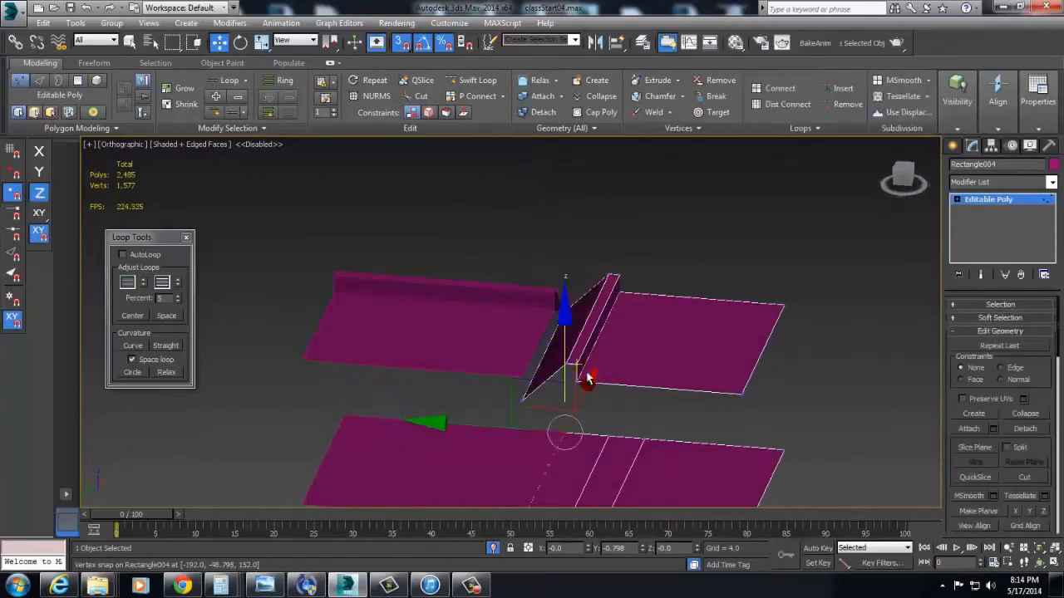
{"action": "key", "text": "2"}
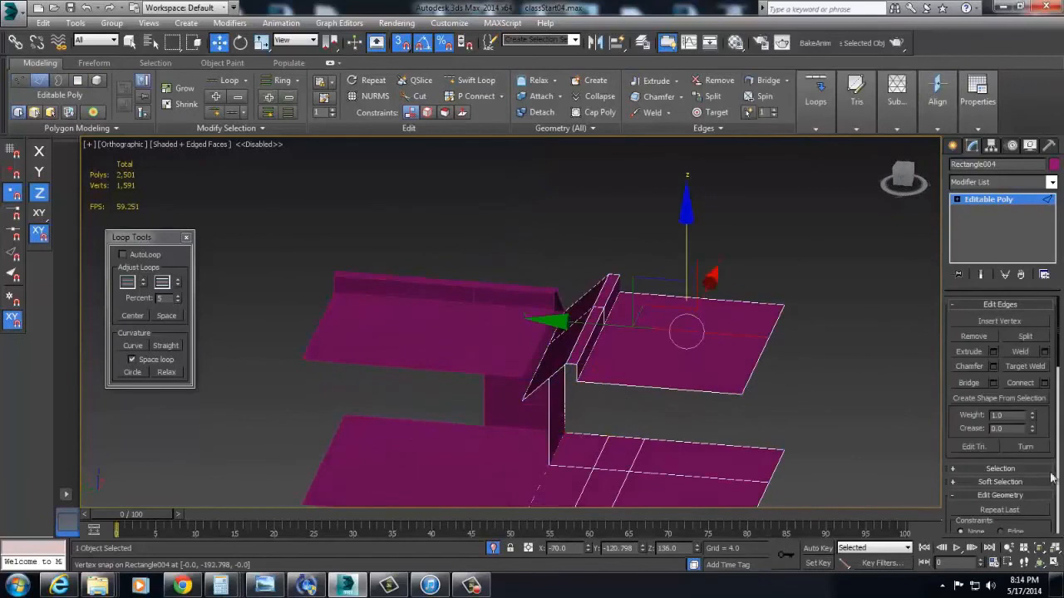
- Remove the edge loop crossing the upper and lower panels while keeping the flat wall polygon
{"action": "scroll", "coordinate": [1054, 445], "scroll_direction": "down", "scroll_amount": 7}
{"action": "middle_click_drag", "start_coordinate": [595, 327], "coordinate": [551, 381], "text": "alt"}
{"action": "key", "text": "1"}
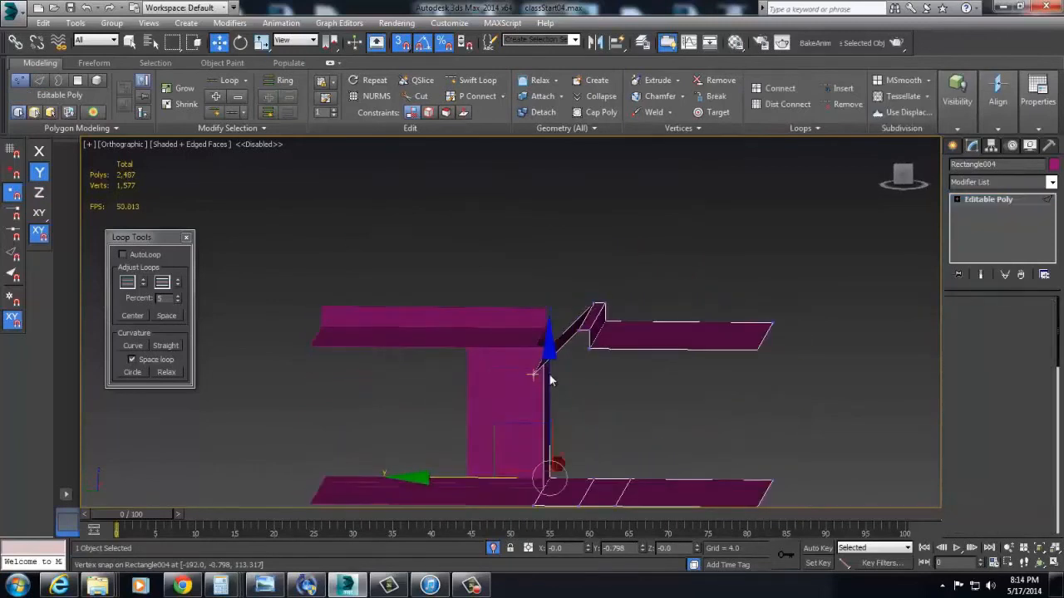
{"action": "key", "text": "2"}
{"action": "middle_click_drag", "start_coordinate": [541, 306], "coordinate": [809, 376], "text": "alt"}
{"action": "scroll", "coordinate": [800, 384], "scroll_direction": "up", "scroll_amount": 8}
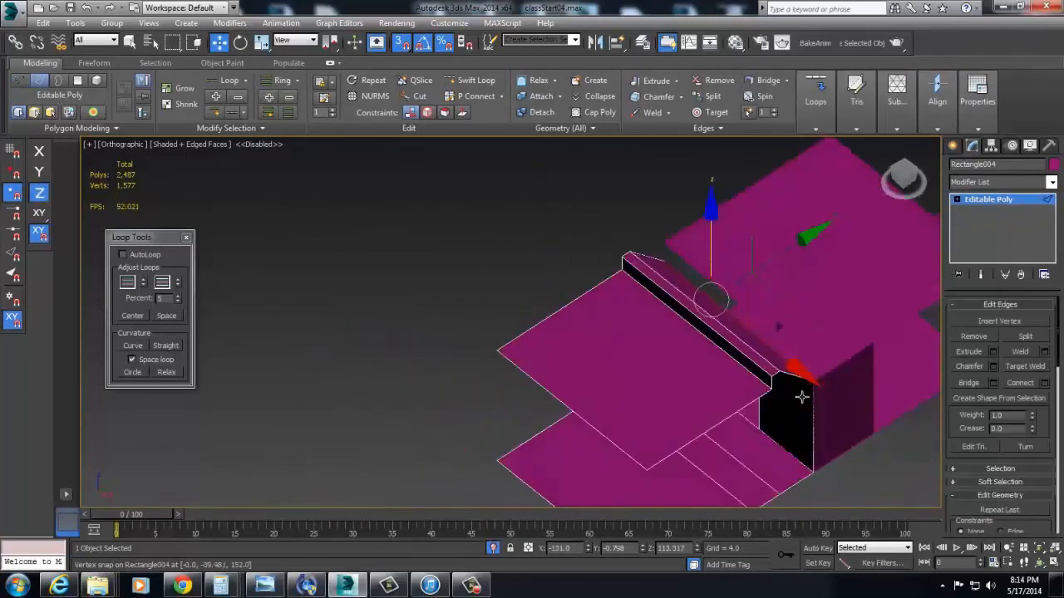
- Try moving the upper corner vertex beside the wall and removing the leftover vertex, and undo the recent edits
{"action": "key", "text": "1"}
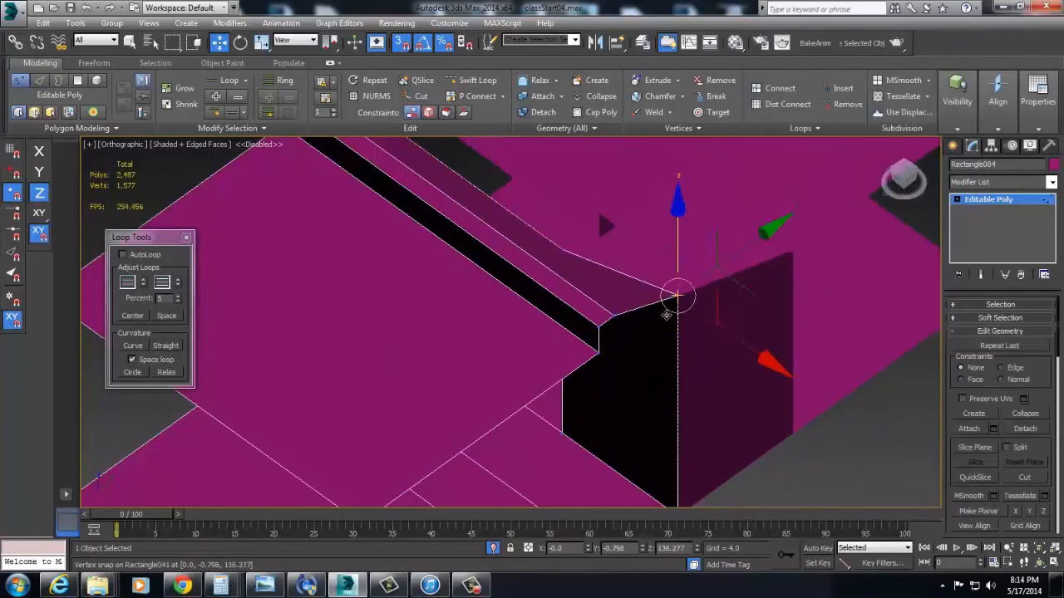
{"action": "middle_click_drag", "start_coordinate": [682, 299], "coordinate": [676, 320], "text": "alt"}
{"action": "left_click_drag", "start_coordinate": [677, 320], "coordinate": [572, 268]}
{"action": "key", "text": "BackSpace"}
{"action": "left_click_drag", "start_coordinate": [665, 340], "coordinate": [697, 408]}
{"action": "middle_click_drag", "start_coordinate": [697, 408], "coordinate": [793, 313], "text": "alt"}
{"action": "scroll", "coordinate": [793, 312], "scroll_direction": "down", "scroll_amount": 3}
{"action": "key", "text": "ctrl+z"}
{"action": "key", "text": "ctrl+z"}
{"action": "key", "text": "ctrl+z"}
- Select the whole edge loop crossing the wall and the upper and lower panels, and remove it
{"action": "middle_click_drag", "start_coordinate": [621, 373], "coordinate": [564, 286], "text": "alt"}
{"action": "key", "text": "2"}
{"action": "double_click", "coordinate": [607, 317]}
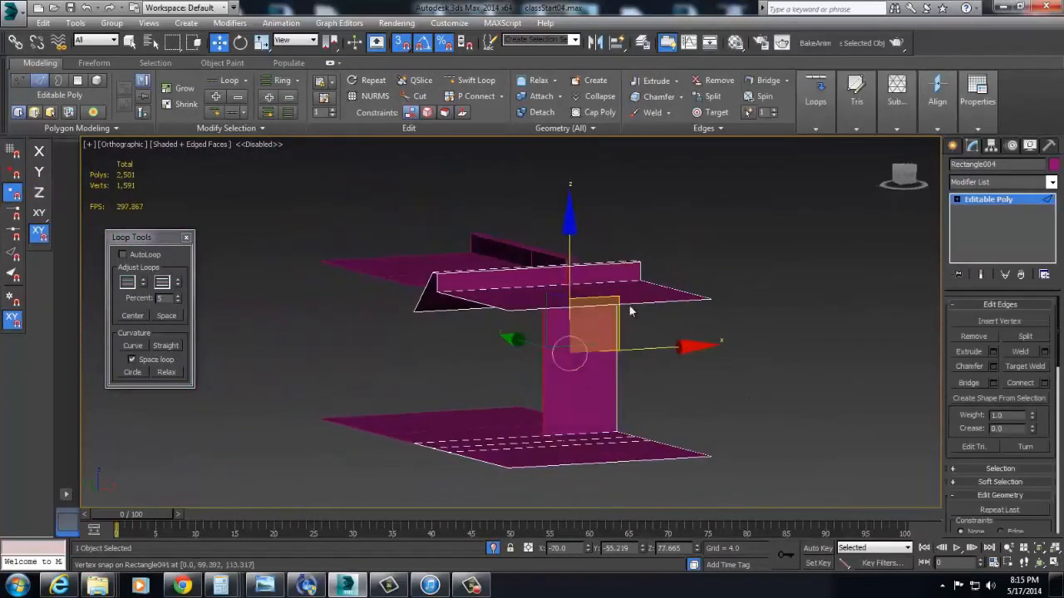
{"action": "middle_click_drag", "start_coordinate": [569, 370], "coordinate": [590, 386], "text": "alt"}
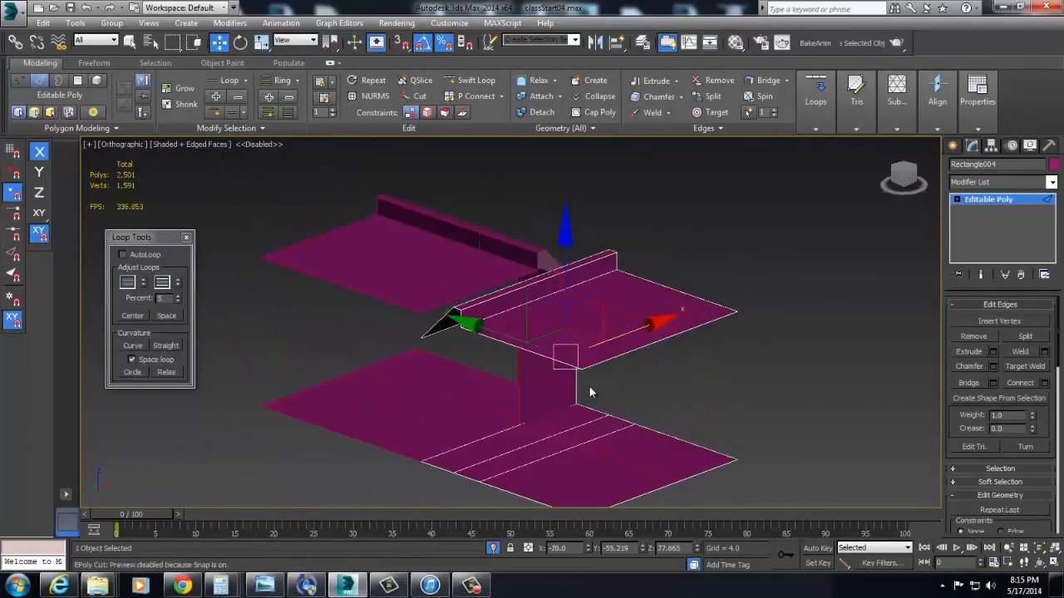
{"action": "scroll", "coordinate": [569, 404], "scroll_direction": "up", "scroll_amount": 4}
{"action": "scroll", "coordinate": [527, 423], "scroll_direction": "down", "scroll_amount": 3}
{"action": "middle_click_drag", "start_coordinate": [527, 372], "coordinate": [600, 339], "text": "alt"}
- Delete the flat wall polygon connecting the upper and lower panels
{"action": "key", "text": "4"}
{"action": "left_click", "coordinate": [402, 394]}
{"action": "middle_click_drag", "start_coordinate": [402, 394], "coordinate": [654, 284], "text": "alt"}
{"action": "key", "text": "Delete"}
- Move the lower edge of the upper panel's sloped strip along Y so the strip stands vertical
{"action": "key", "text": "2"}
{"action": "left_click", "coordinate": [415, 306]}
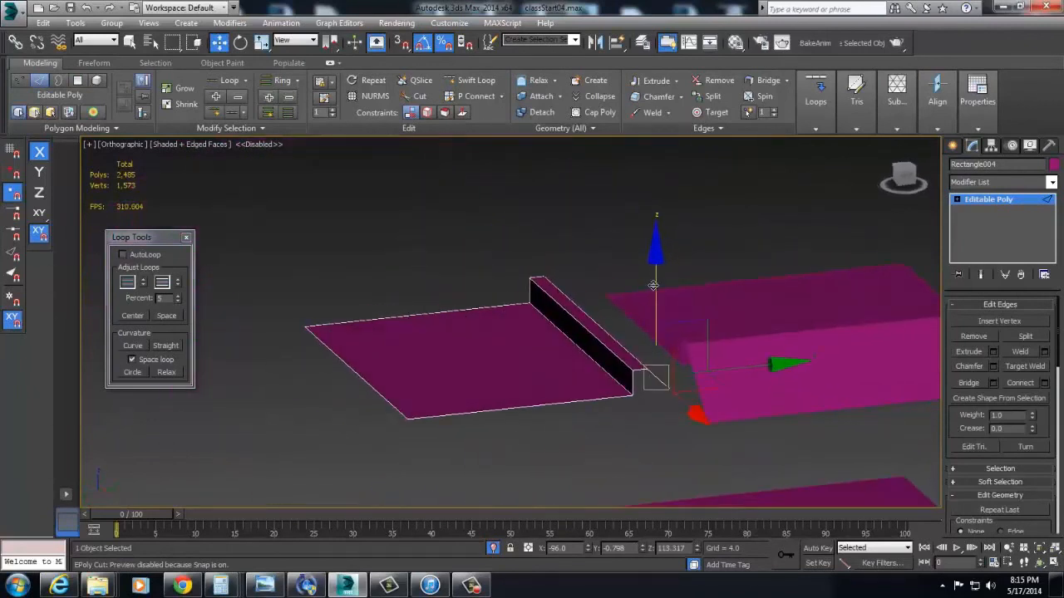
{"action": "left_click_drag", "start_coordinate": [722, 383], "coordinate": [640, 378]}
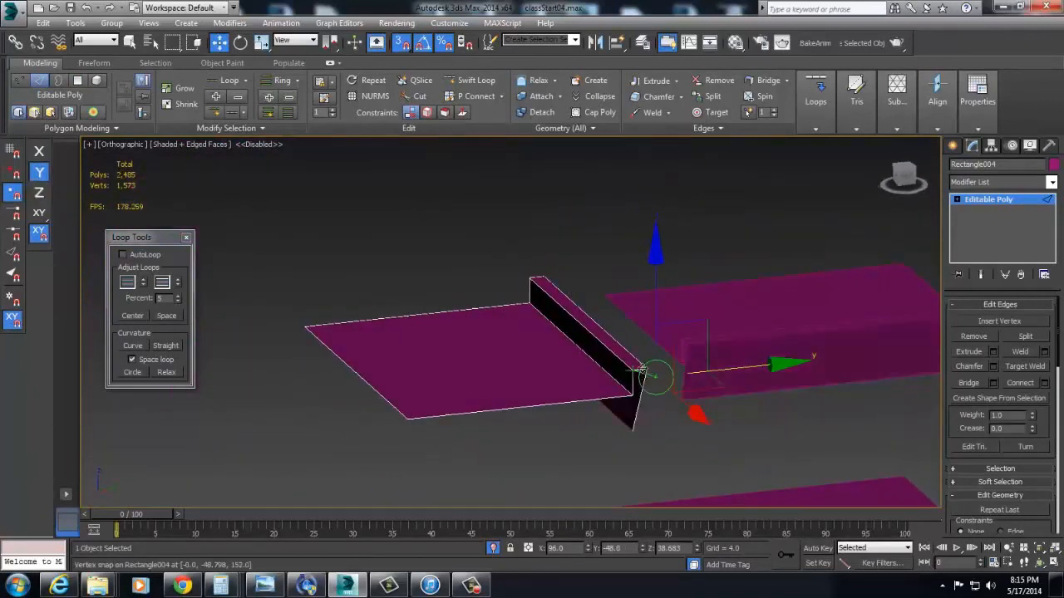
{"action": "left_click_drag", "start_coordinate": [595, 296], "coordinate": [633, 394]}
{"action": "middle_click_drag", "start_coordinate": [666, 391], "coordinate": [626, 407], "text": "alt"}
- Delete the narrow top strip and both vertical flaps along the upper panel's edge
{"action": "key", "text": "4"}
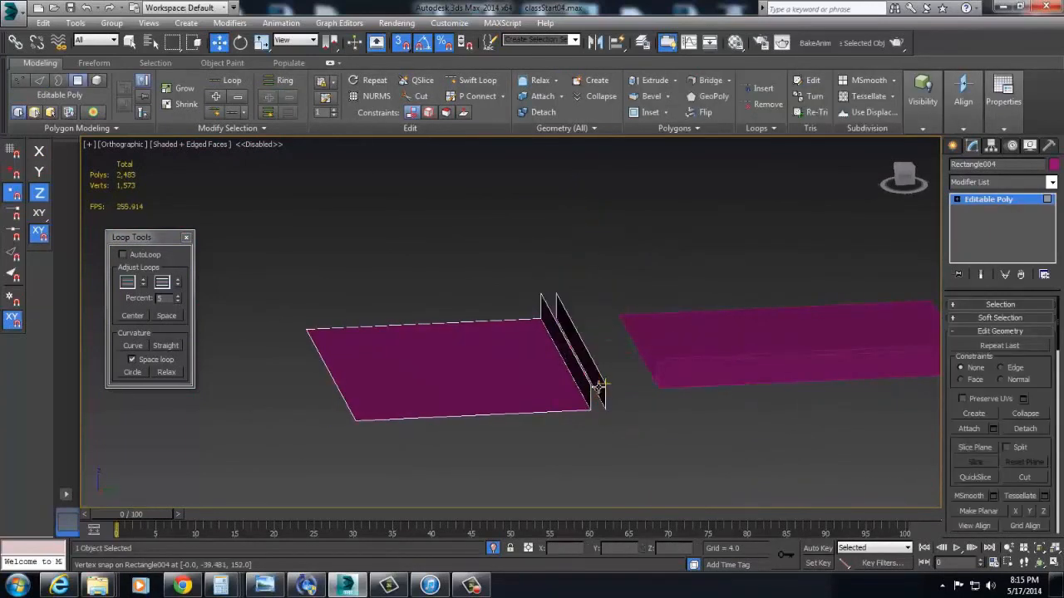
{"action": "scroll", "coordinate": [604, 380], "scroll_direction": "up", "scroll_amount": 4}
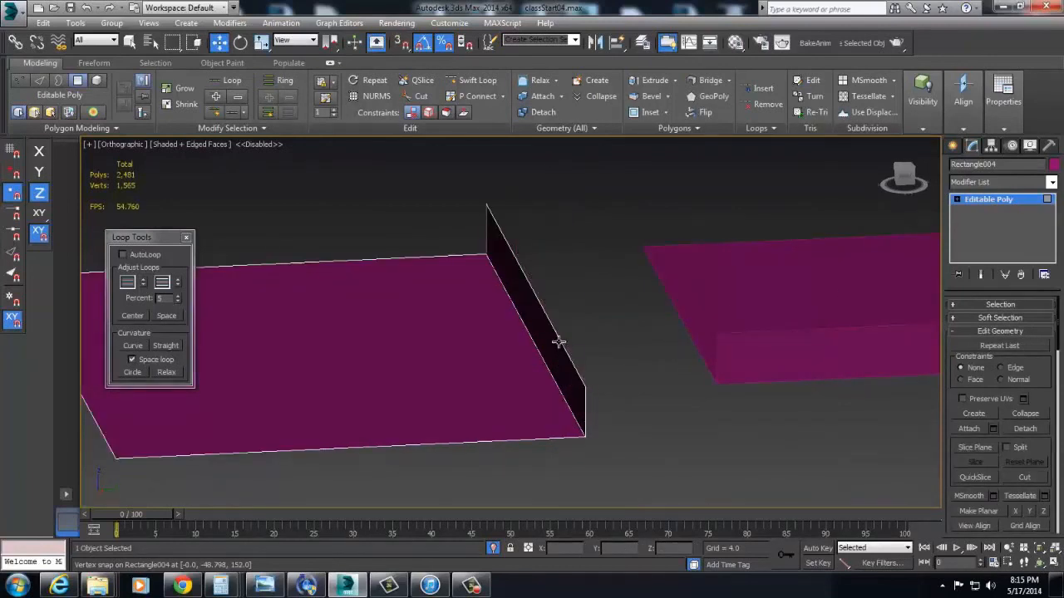
{"action": "middle_click_drag", "start_coordinate": [576, 366], "coordinate": [584, 302], "text": "alt"}
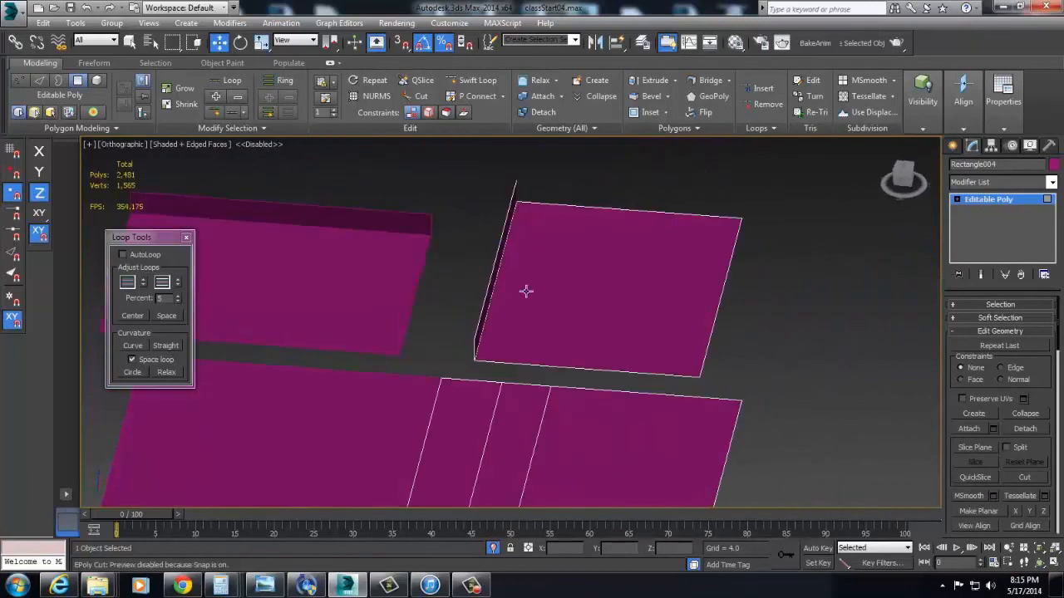
{"action": "key", "text": "3"}
{"action": "key", "text": "4"}
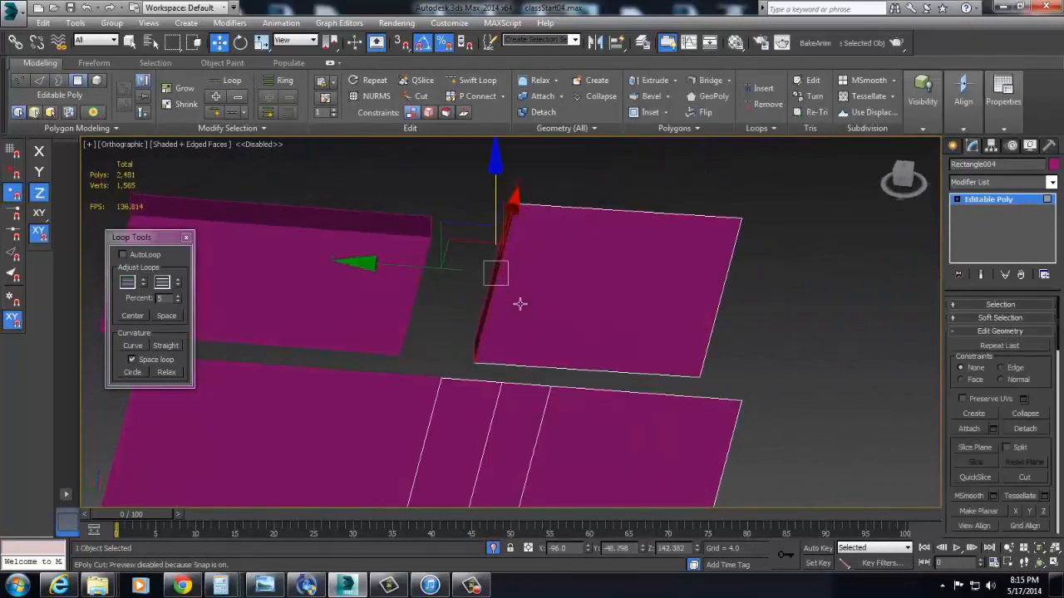
- Move the upper panel's open edge along Y to meet the neighbouring section's upper panel
{"action": "key", "text": "2"}
{"action": "left_click", "coordinate": [494, 295]}
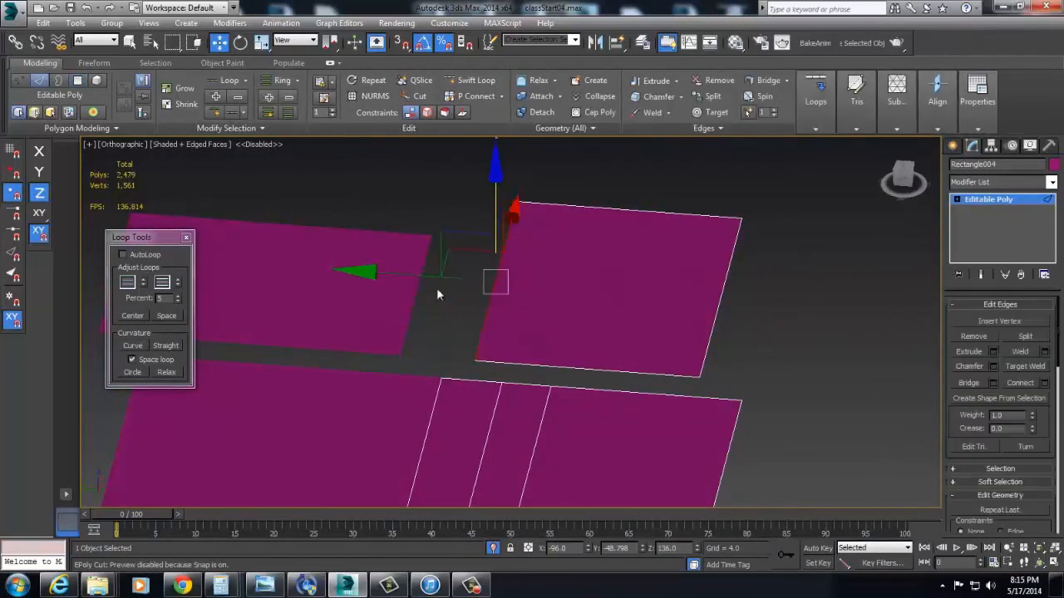
{"action": "left_click_drag", "start_coordinate": [472, 297], "coordinate": [406, 356], "text": "shift"}
- Remove the two extra lengthwise edges from the lower floor panel and unhide the curved wall element
{"action": "middle_click_drag", "start_coordinate": [479, 462], "coordinate": [522, 391]}
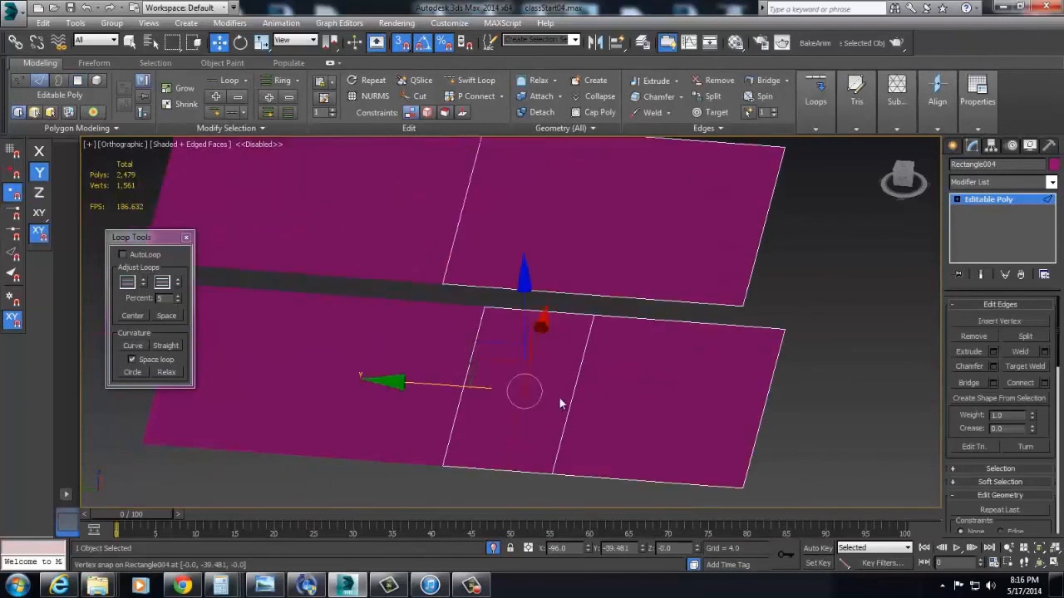
{"action": "key", "text": "4"}
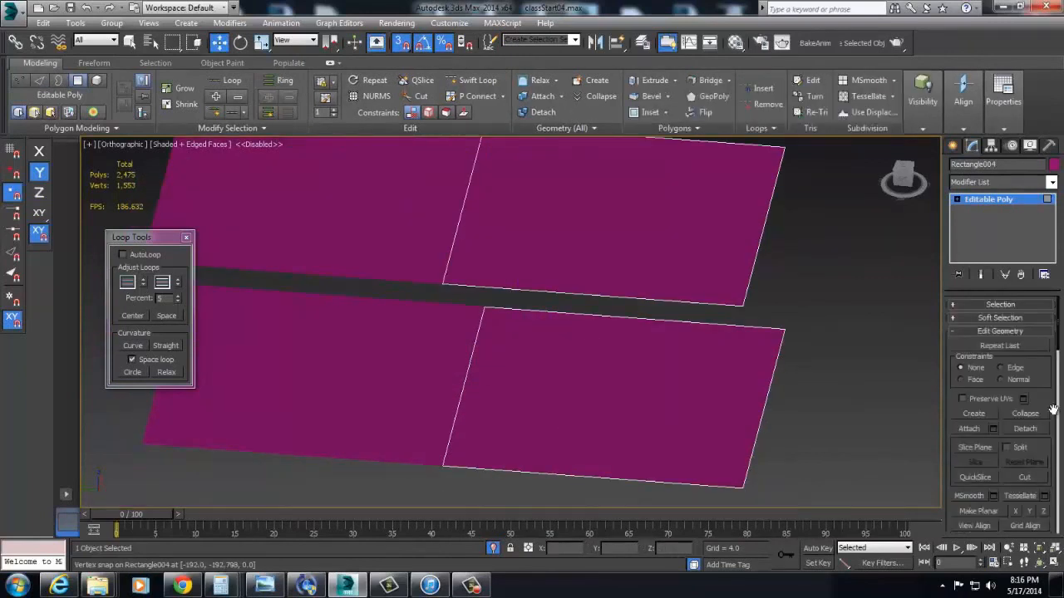
{"action": "scroll", "coordinate": [1037, 447], "scroll_direction": "down", "scroll_amount": 10}
{"action": "scroll", "coordinate": [1039, 452], "scroll_direction": "up", "scroll_amount": 3}
{"action": "middle_click_drag", "start_coordinate": [594, 375], "coordinate": [669, 361], "text": "alt"}
{"action": "left_click", "coordinate": [988, 199]}
- Clone the simplified corner section with rotated copies around its pivot
{"action": "middle_click_drag", "start_coordinate": [690, 317], "coordinate": [557, 416]}
{"action": "mouse_move", "coordinate": [751, 467]}
{"action": "left_mouse_down", "text": "shift"}
{"action": "mouse_move", "coordinate": [800, 451]}
{"action": "mouse_move", "coordinate": [720, 478]}
{"action": "left_mouse_up", "text": "shift"}
{"action": "left_click", "coordinate": [578, 351]}
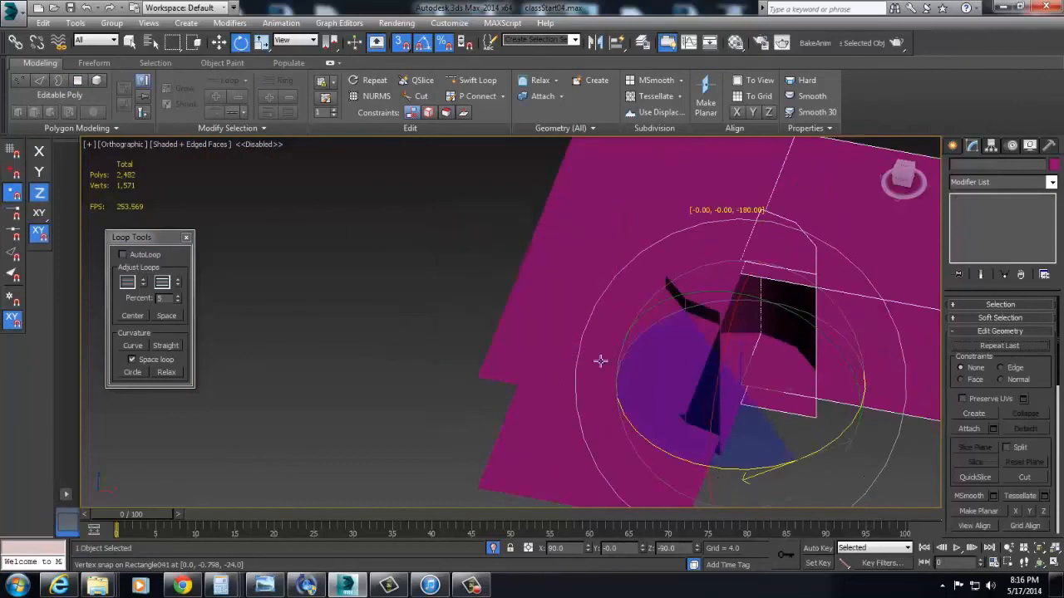
{"action": "mouse_move", "coordinate": [794, 460]}
{"action": "left_mouse_down", "text": "shift"}
{"action": "mouse_move", "coordinate": [739, 474]}
{"action": "mouse_move", "coordinate": [756, 470]}
{"action": "left_mouse_up", "text": "shift"}
{"action": "left_click", "coordinate": [565, 354]}
{"action": "mouse_move", "coordinate": [727, 424]}
{"action": "middle_mouse_down", "text": "alt"}
{"action": "mouse_move", "coordinate": [793, 375]}
{"action": "mouse_move", "coordinate": [805, 401]}
{"action": "middle_mouse_up", "text": "alt"}
- Undo the rotated clones of the corner section
{"action": "key", "text": "ctrl+z"}
{"action": "key", "text": "ctrl+z"}
{"action": "middle_click_drag", "start_coordinate": [779, 441], "coordinate": [815, 335]}
{"action": "key", "text": "ctrl+z"}
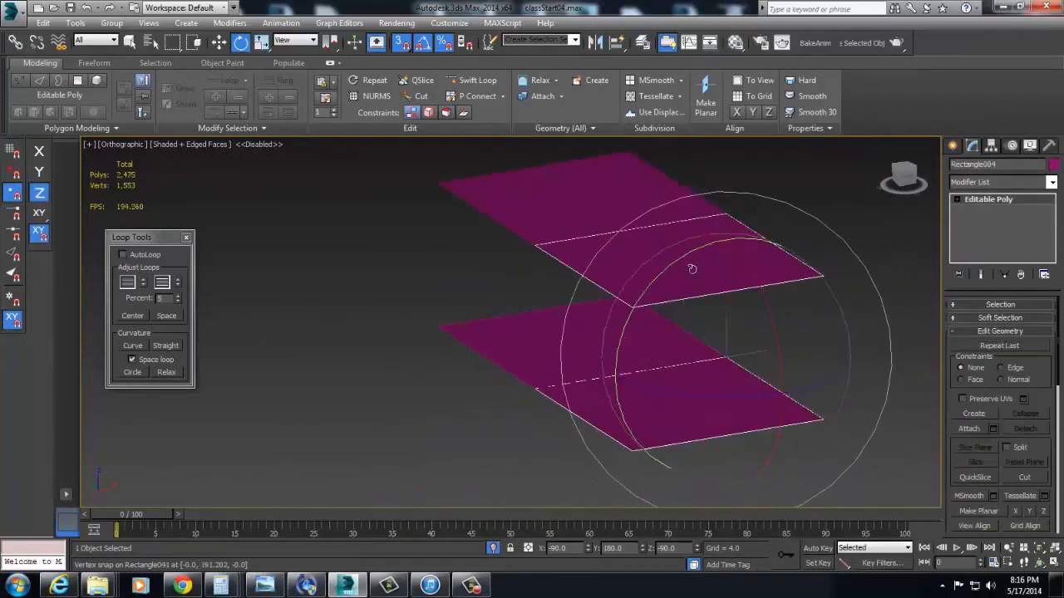
{"action": "key", "text": "ctrl+z"}
{"action": "right_click", "coordinate": [736, 286]}
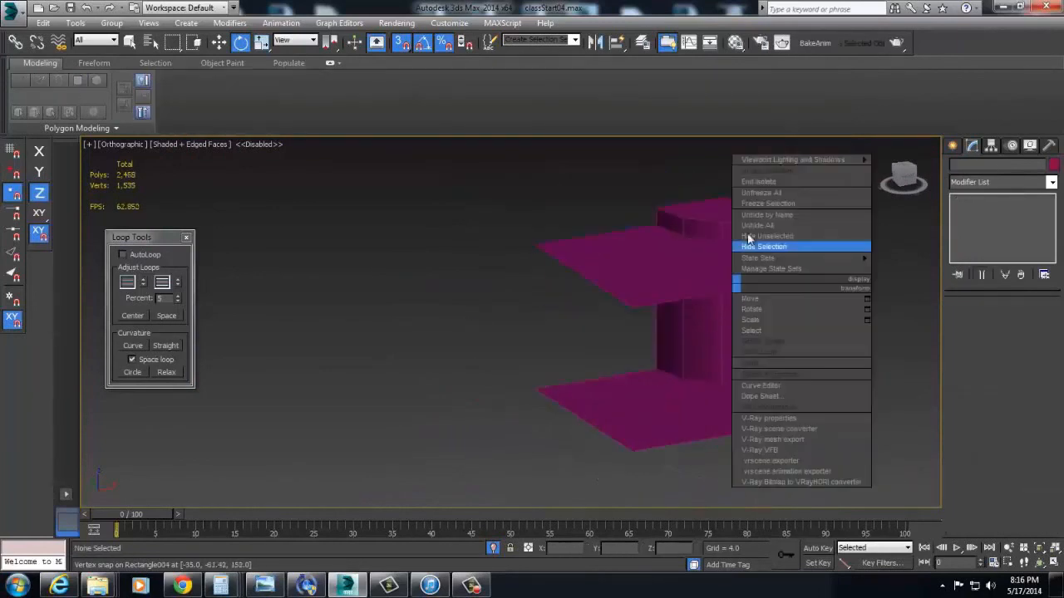